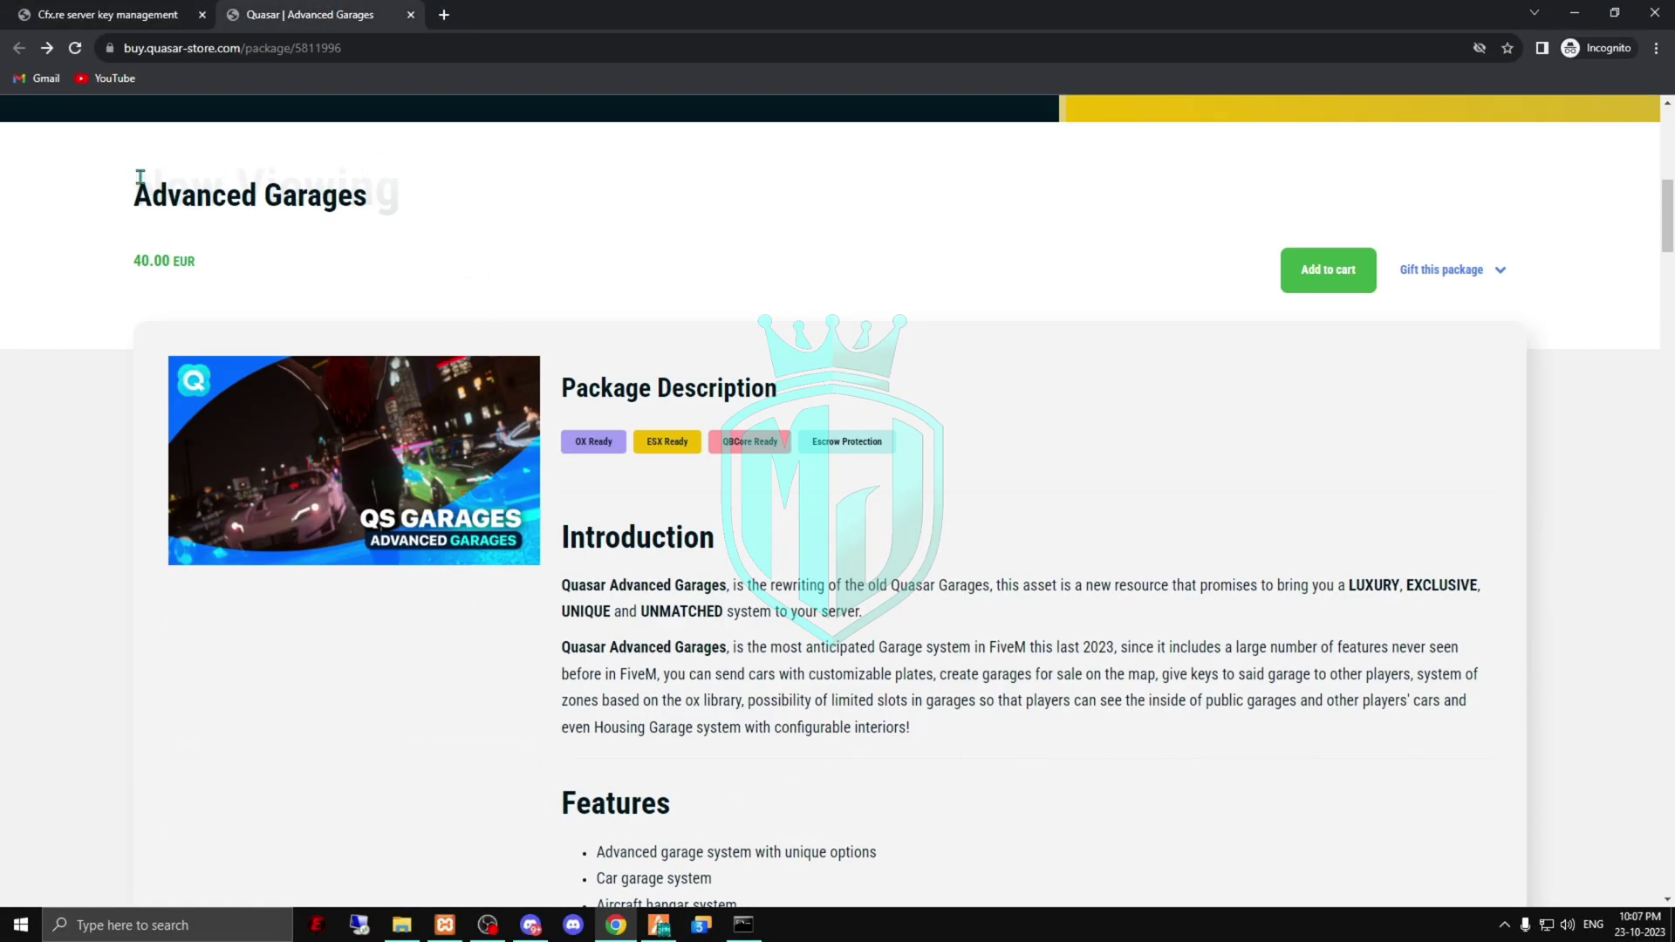
# Step: Highlight the Advanced Garages product name on its 40.00 EUR package page
pyautogui.moveTo(119, 202); pyautogui.dragTo(426, 206)
# Step: Review the Advanced Garages Dependencies section, then switch to the Cfx.re Keymaster granted assets tab
pyautogui.click(434, 205)
pyautogui.scroll(-5, 1308, 415)
pyautogui.scroll(13, 1143, 427)
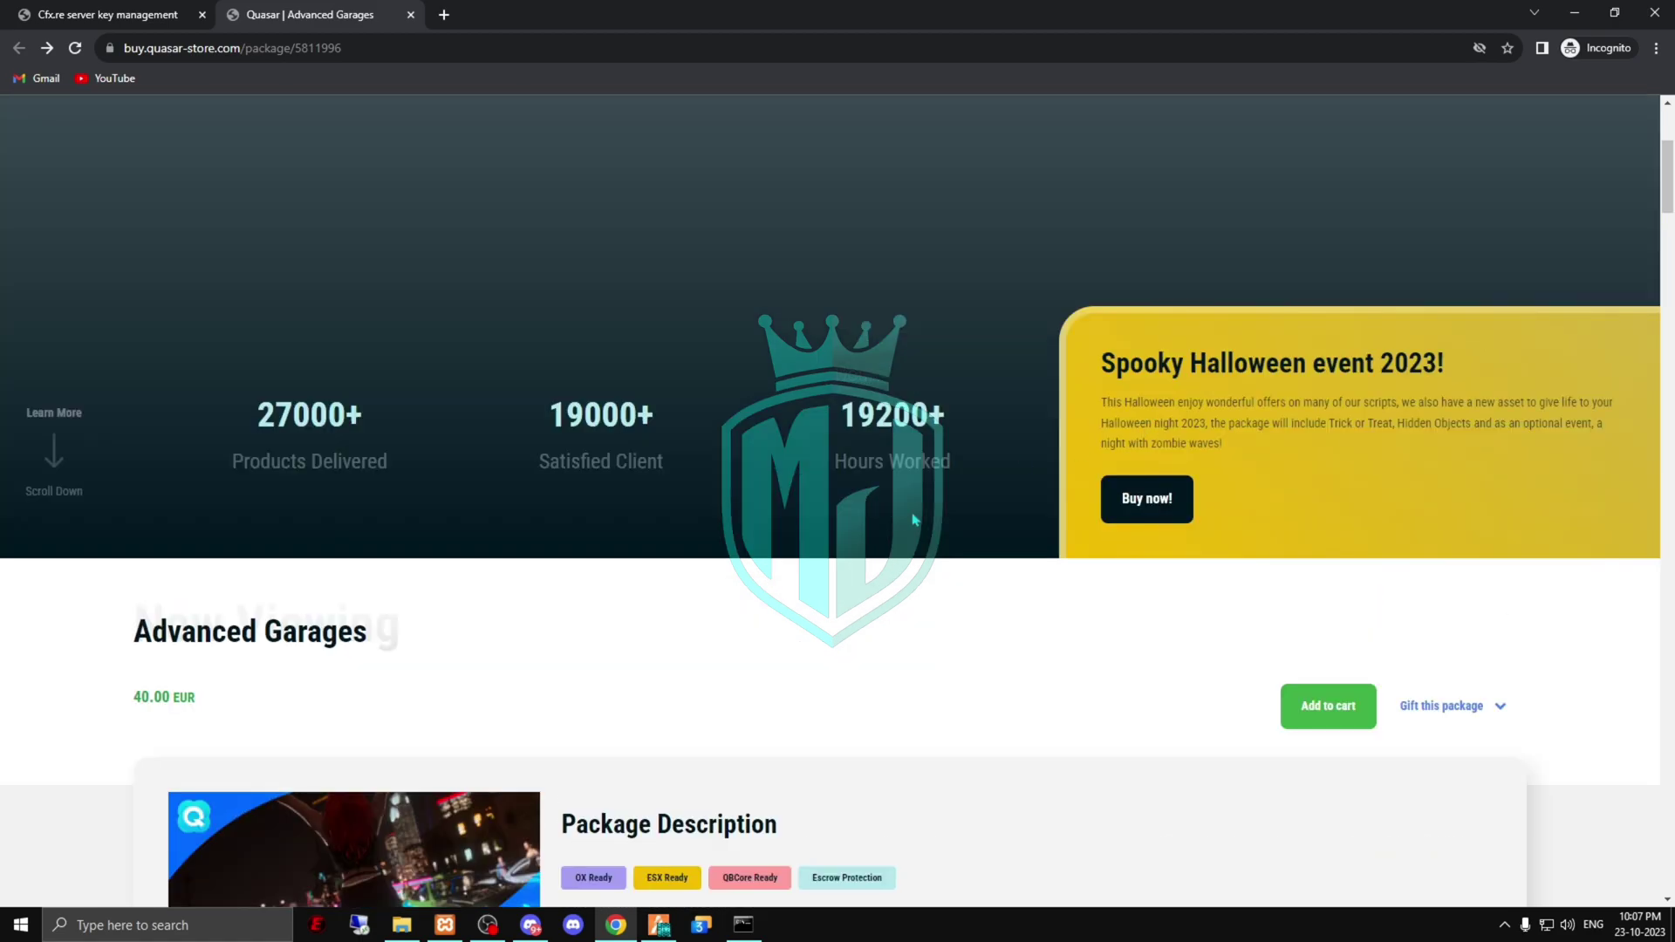
pyautogui.scroll(-20, 946, 423)
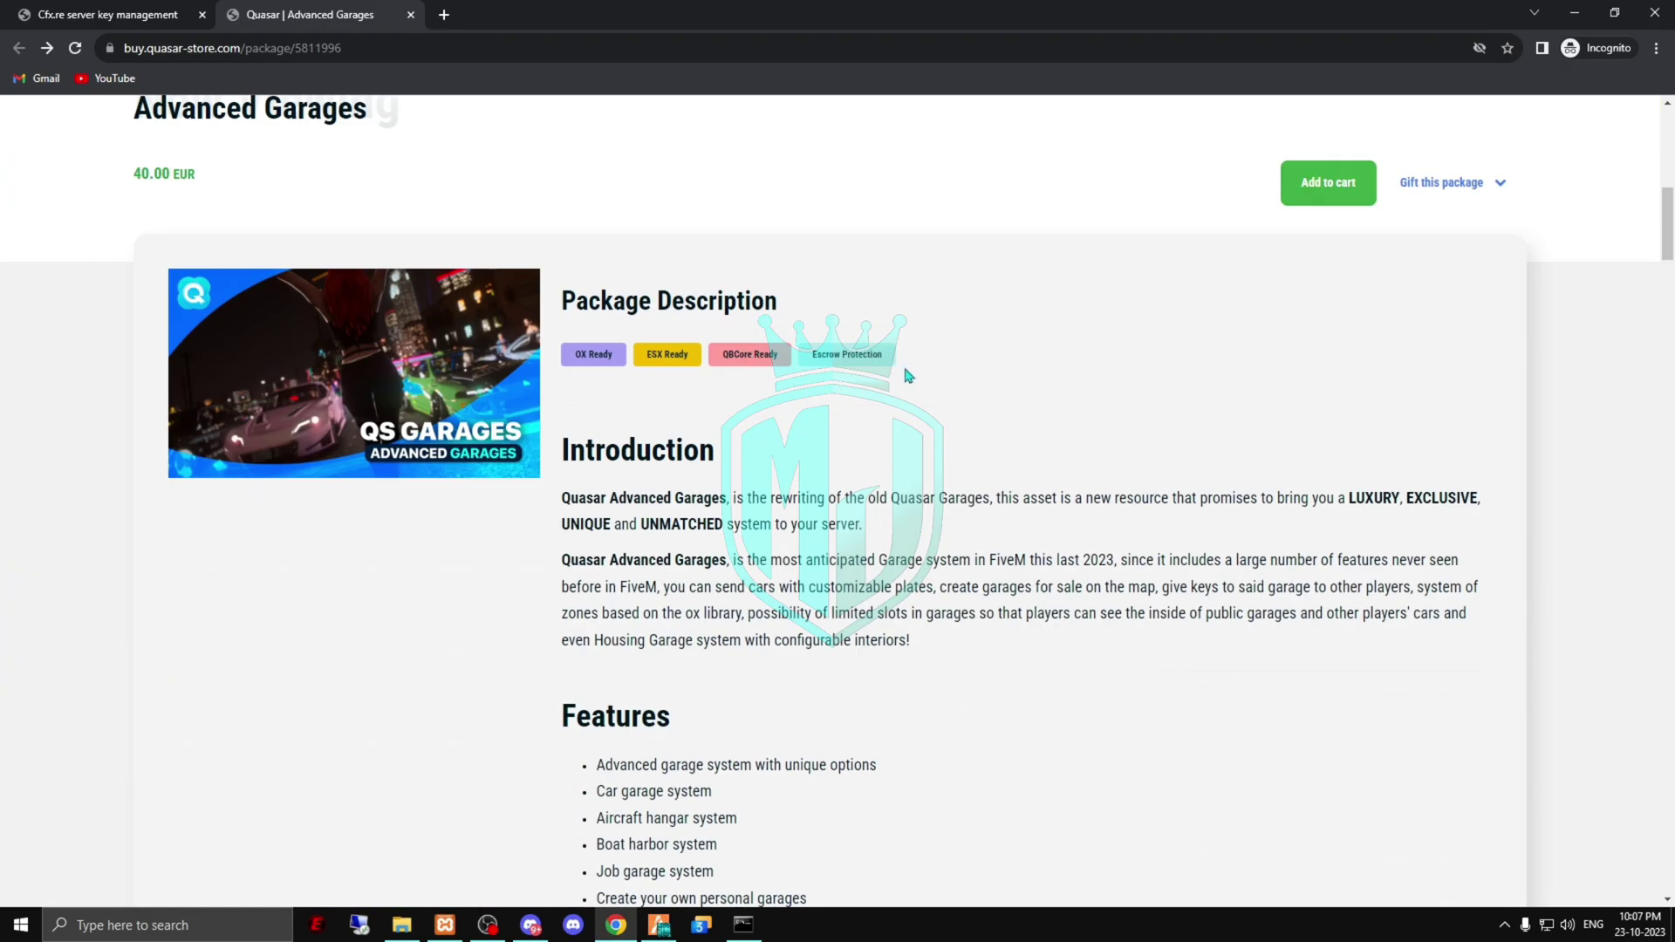
pyautogui.scroll(-5, 947, 423)
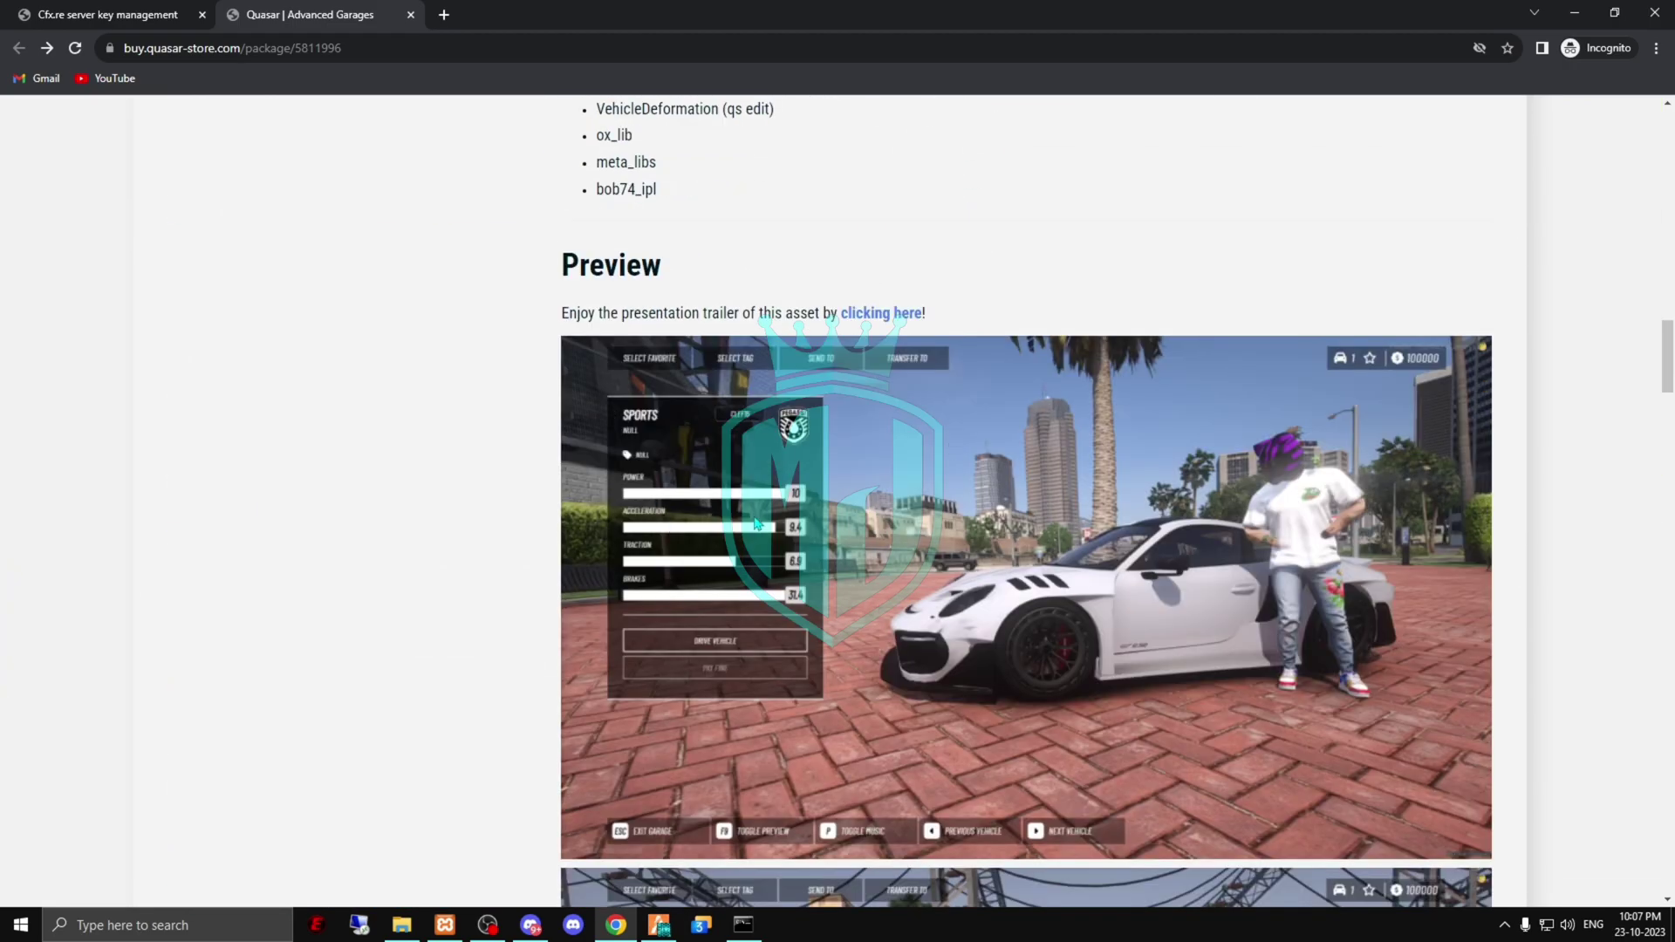
pyautogui.scroll(3, 755, 524)
pyautogui.scroll(2, 746, 474)
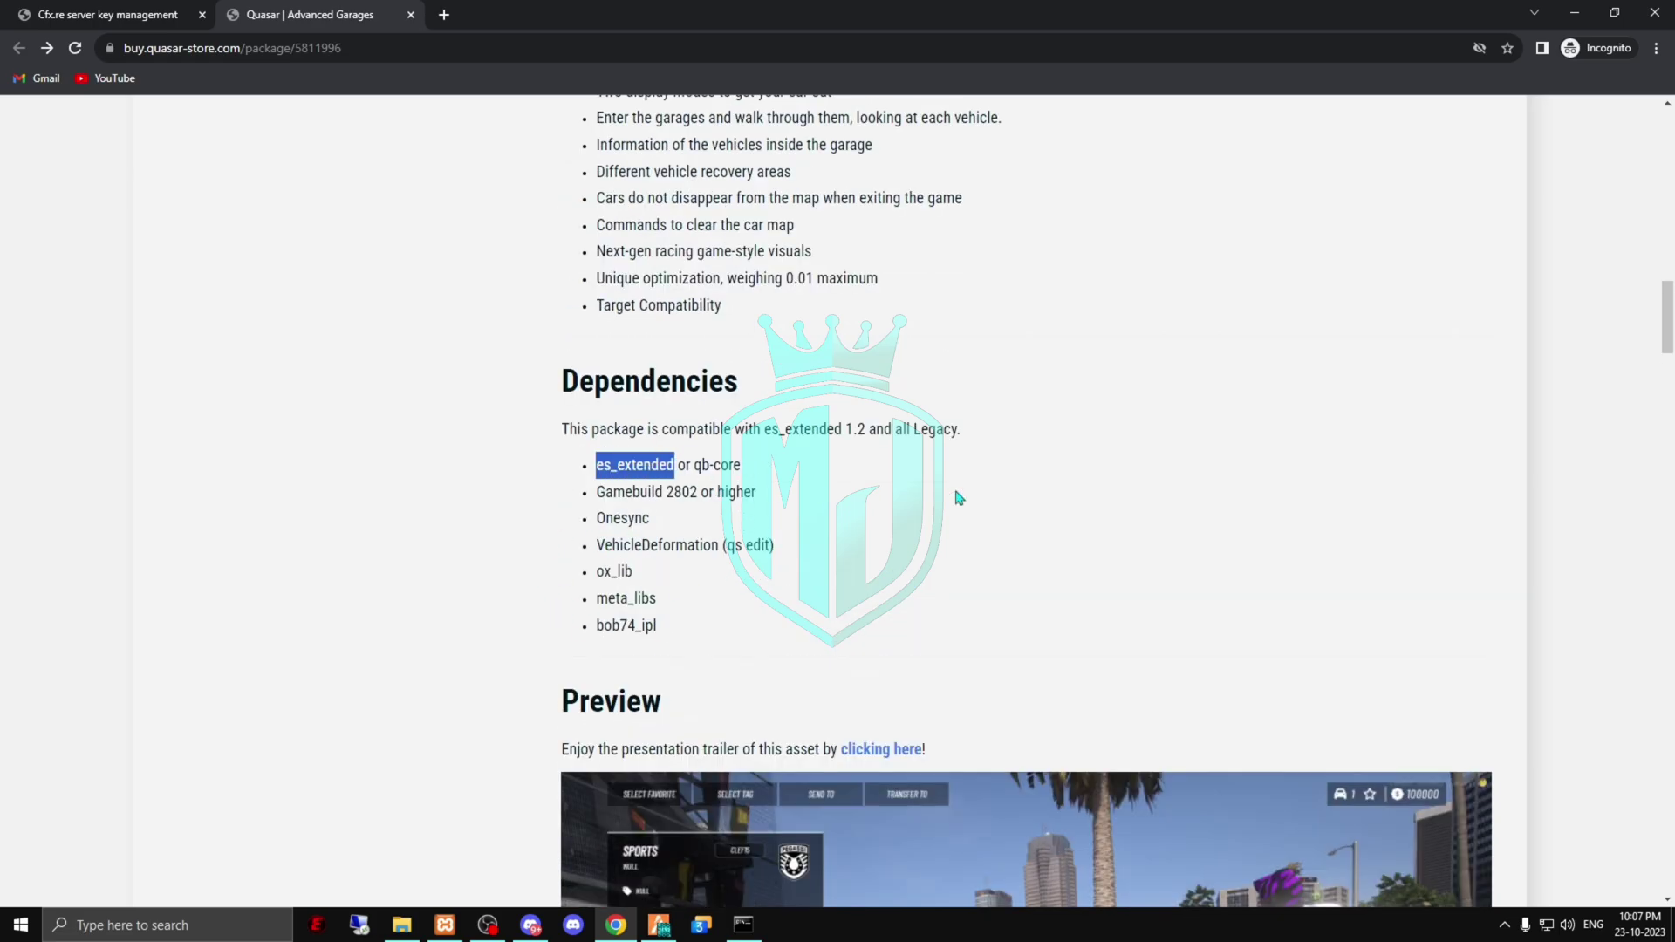
pyautogui.scroll(16, 958, 497)
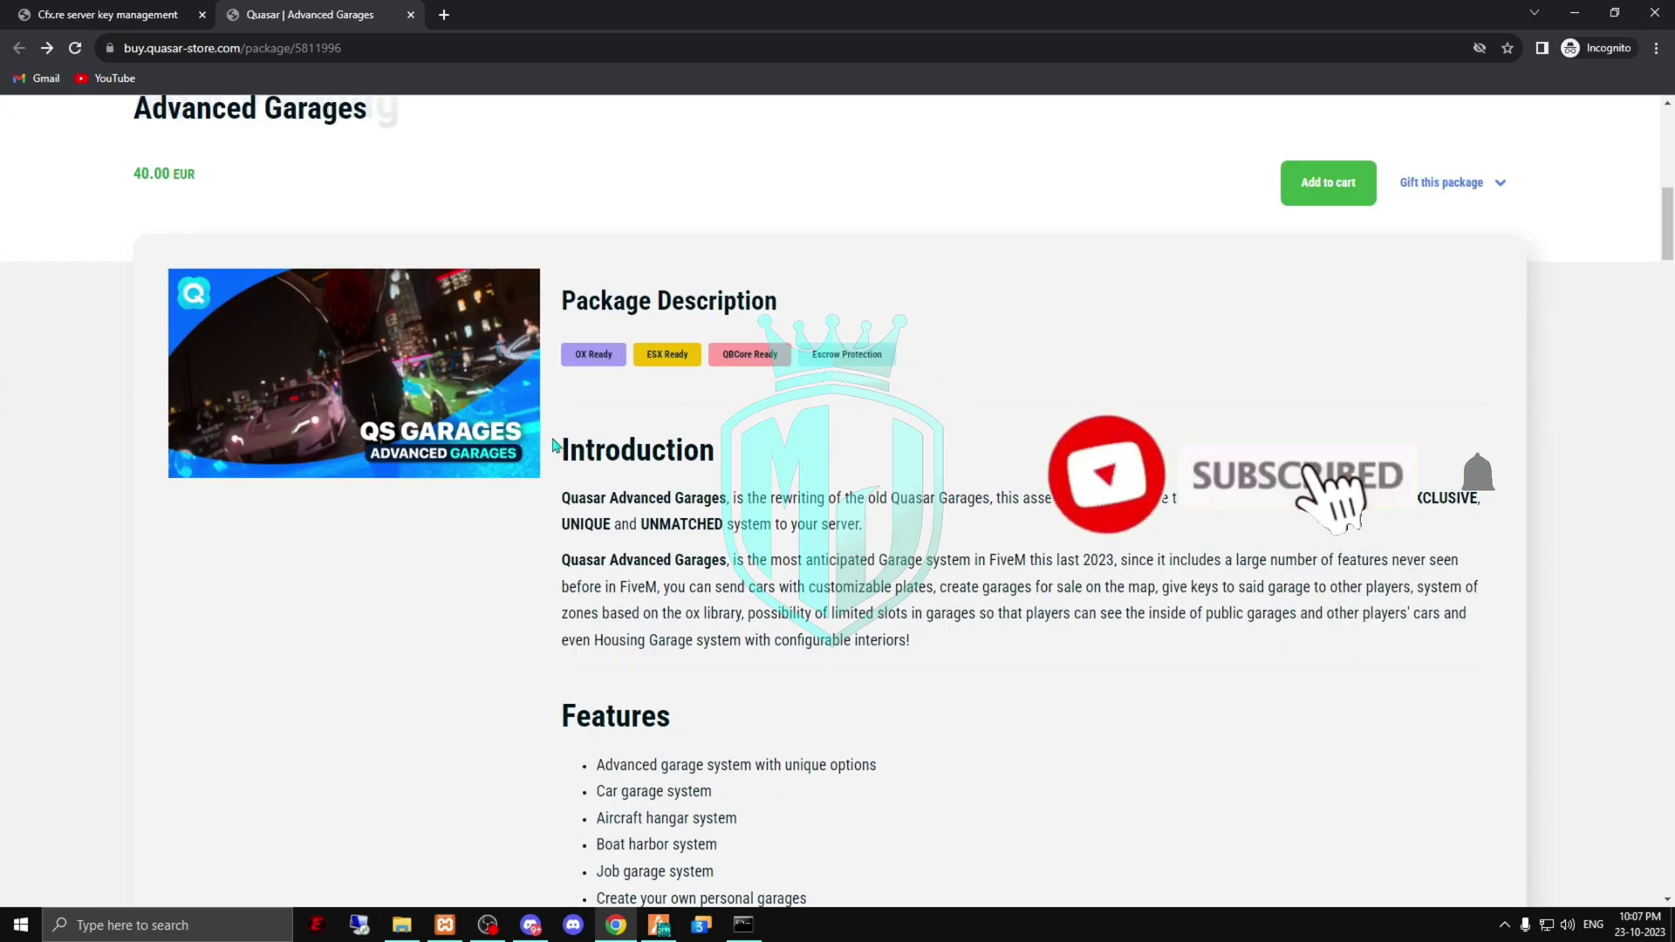
pyautogui.click(170, 11)
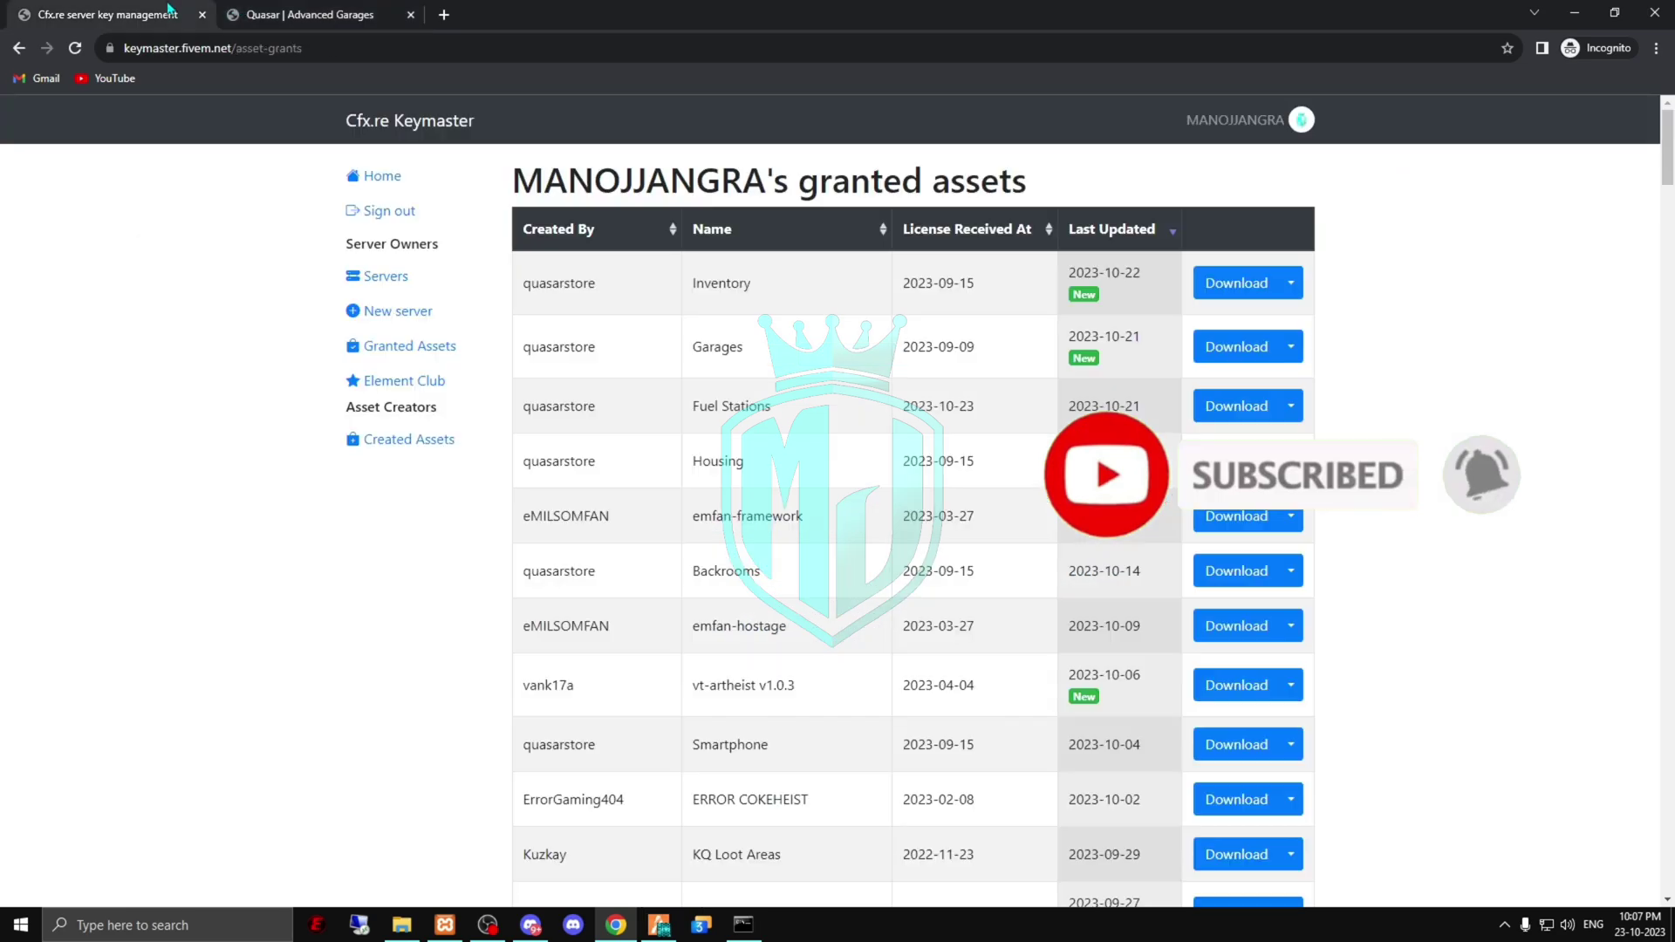
# Step: Download quasarstore's Garages asset from the Keymaster granted assets list as [advancedgarages].pack.zip
pyautogui.click(316, 8)
pyautogui.hotkey('ctrl', 'Tab')
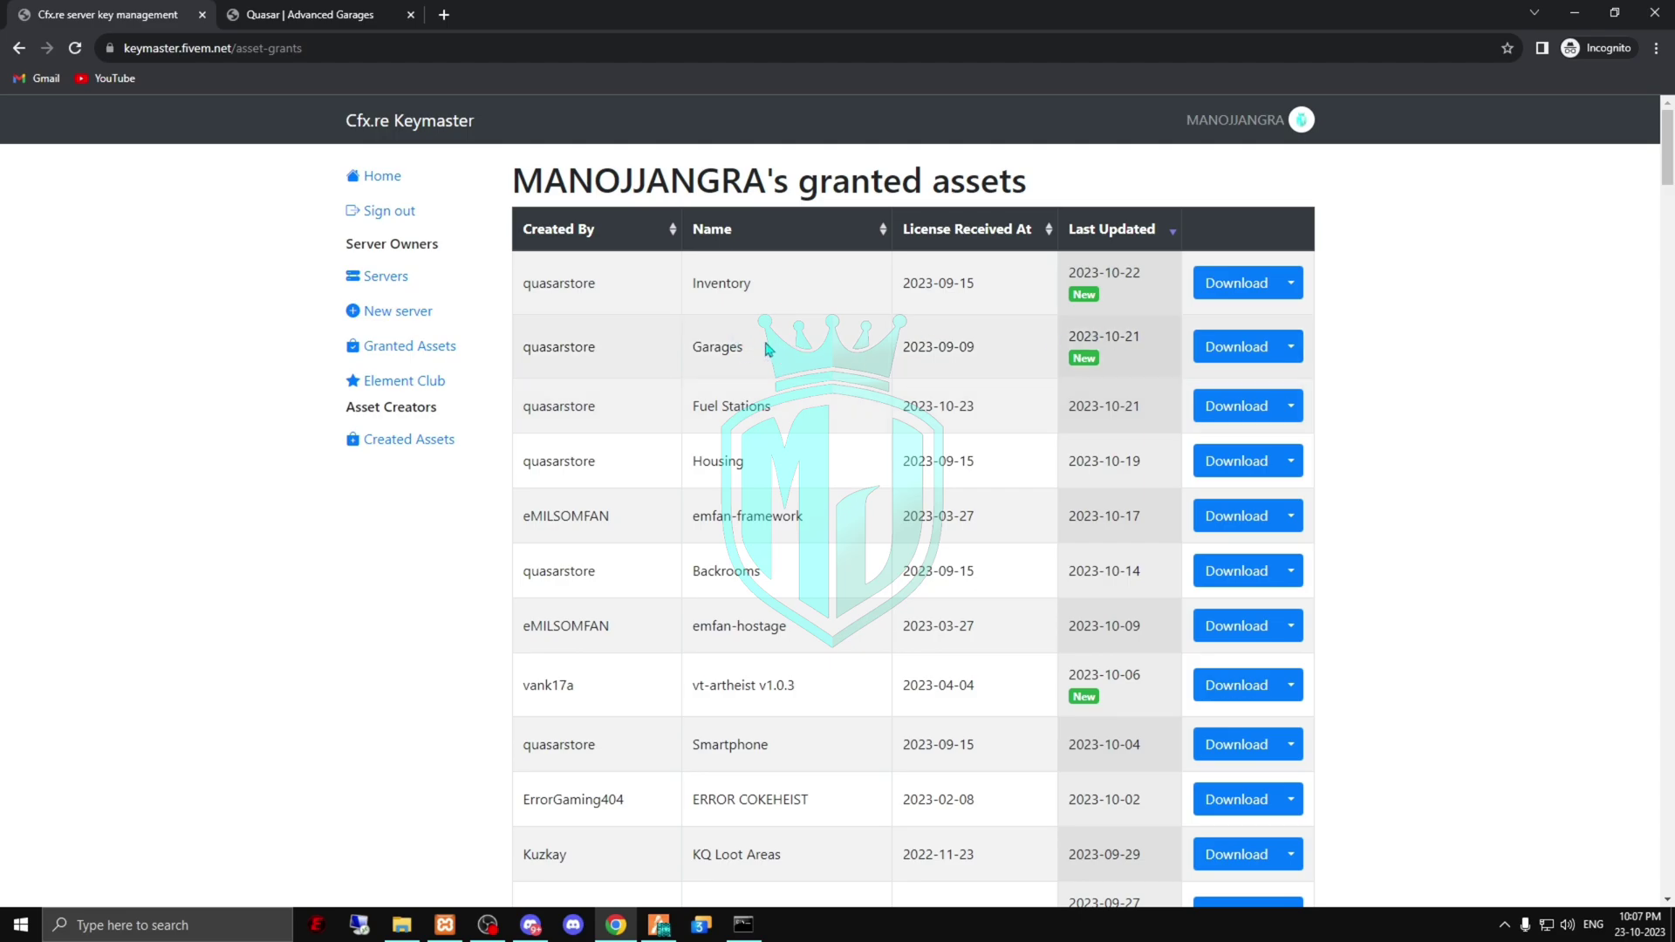
pyautogui.click(1236, 346)
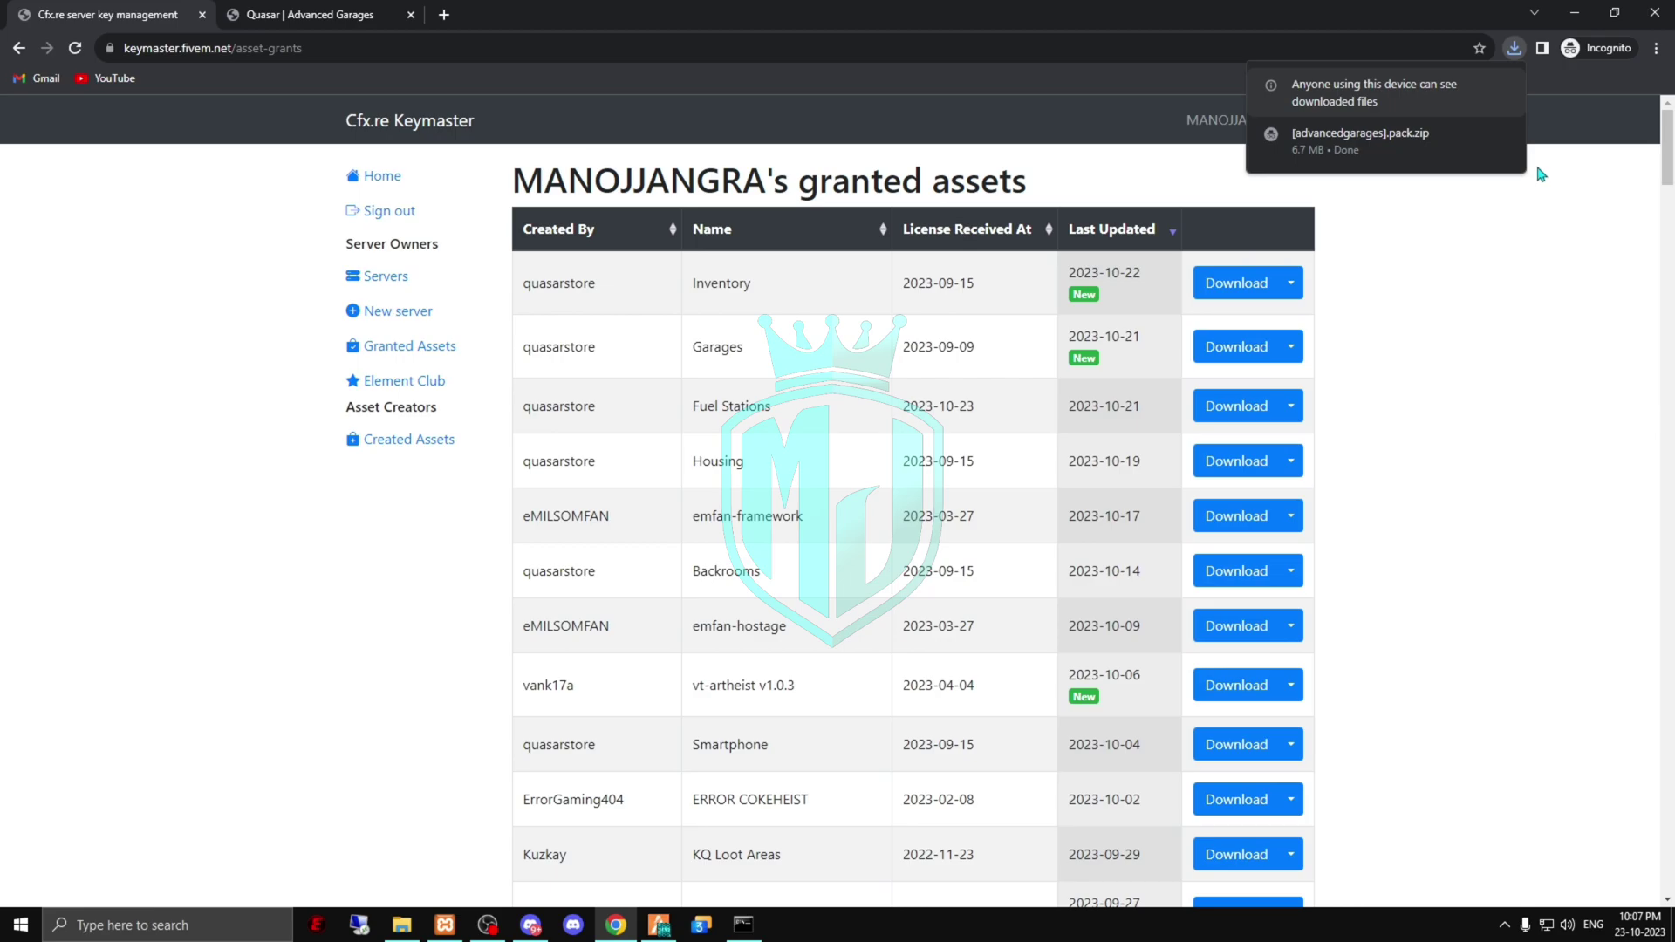
# Step: Extract the [advancedgarages] folder from the downloaded zip into the server's resources folder
pyautogui.click(1359, 137)
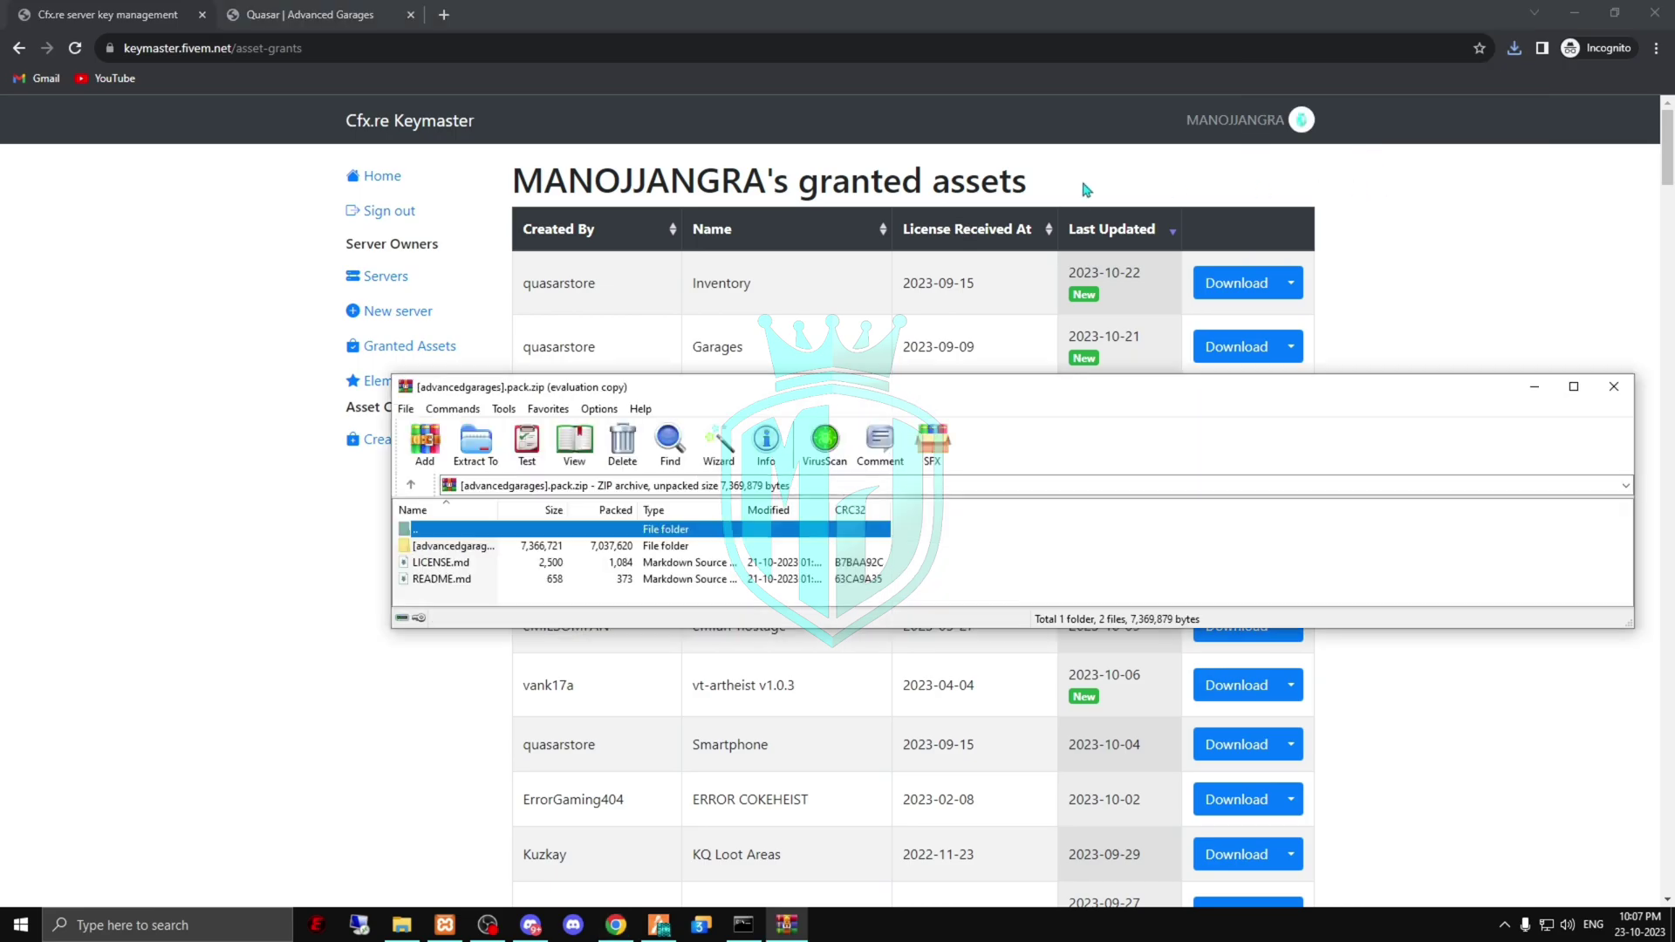
pyautogui.click(575, 547)
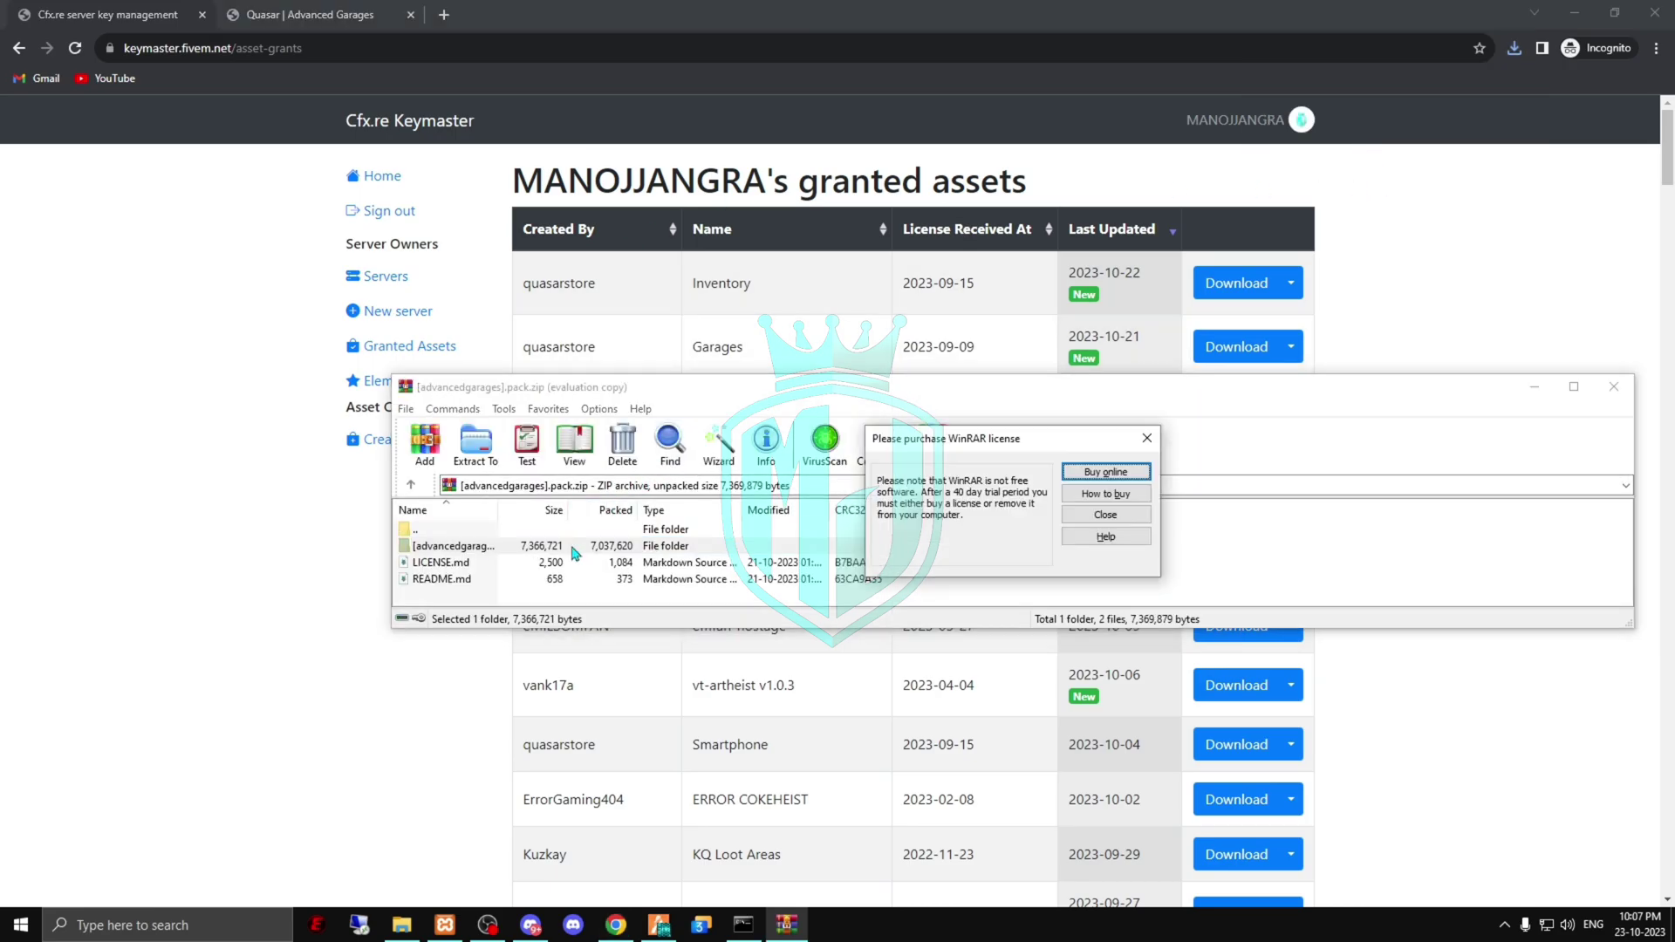
pyautogui.click(1146, 438)
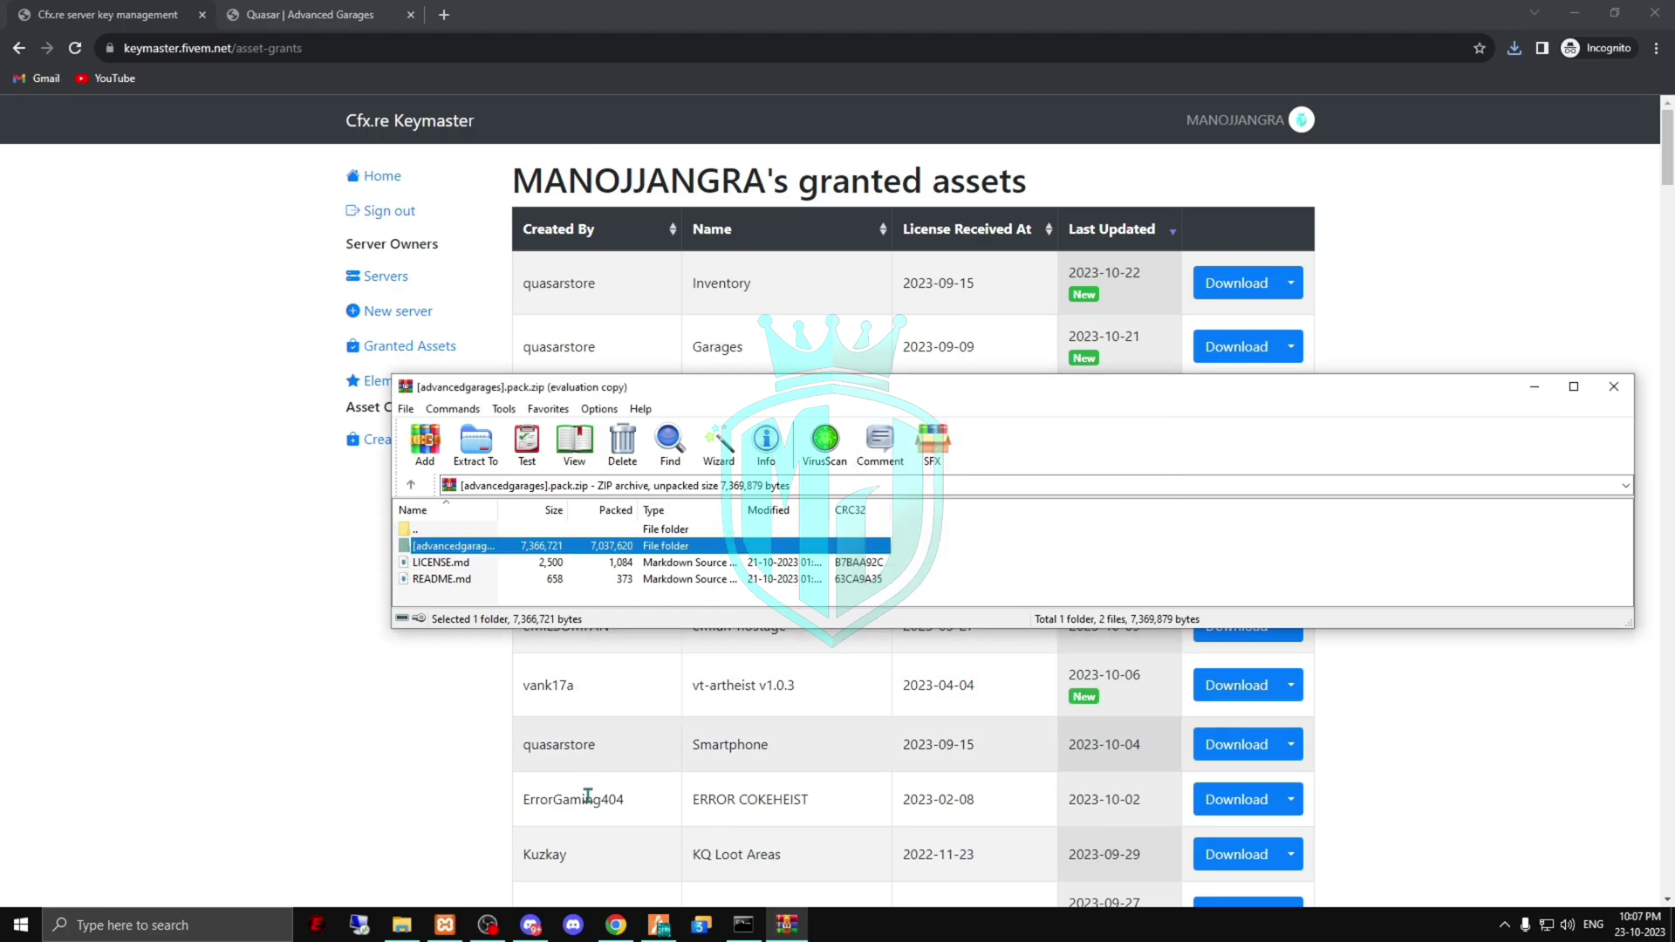
pyautogui.click(413, 923)
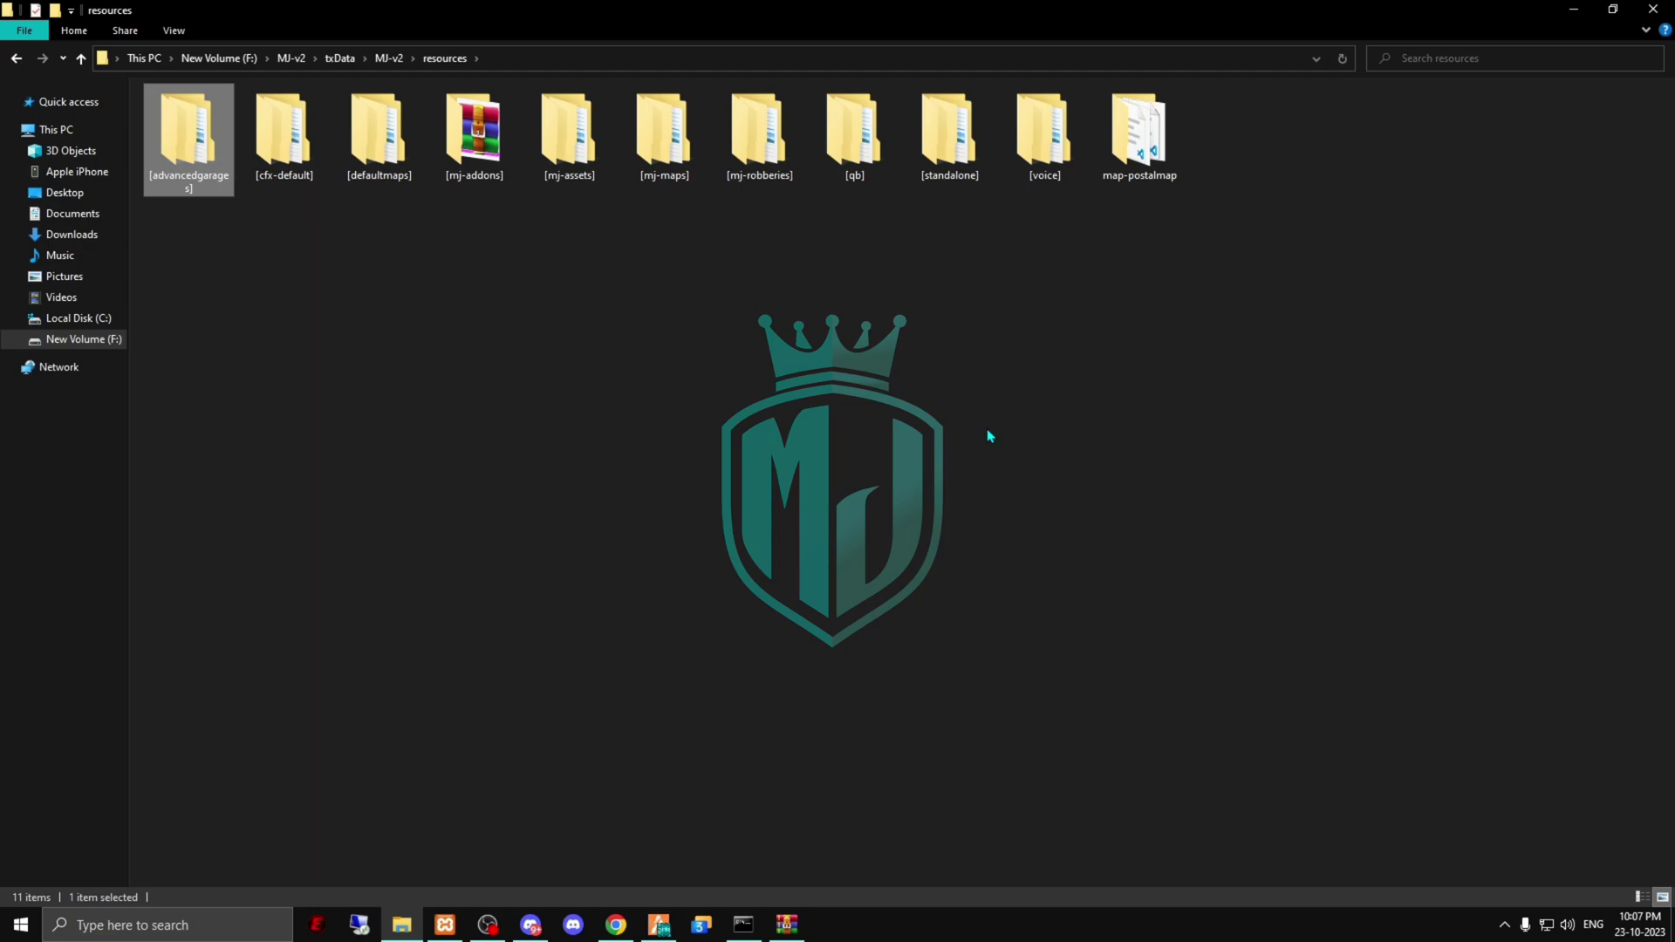
# Step: Open qb.sql from [advancedgarages]\[sql] in the database tool
pyautogui.doubleClick(217, 145)
pyautogui.doubleClick(431, 119)
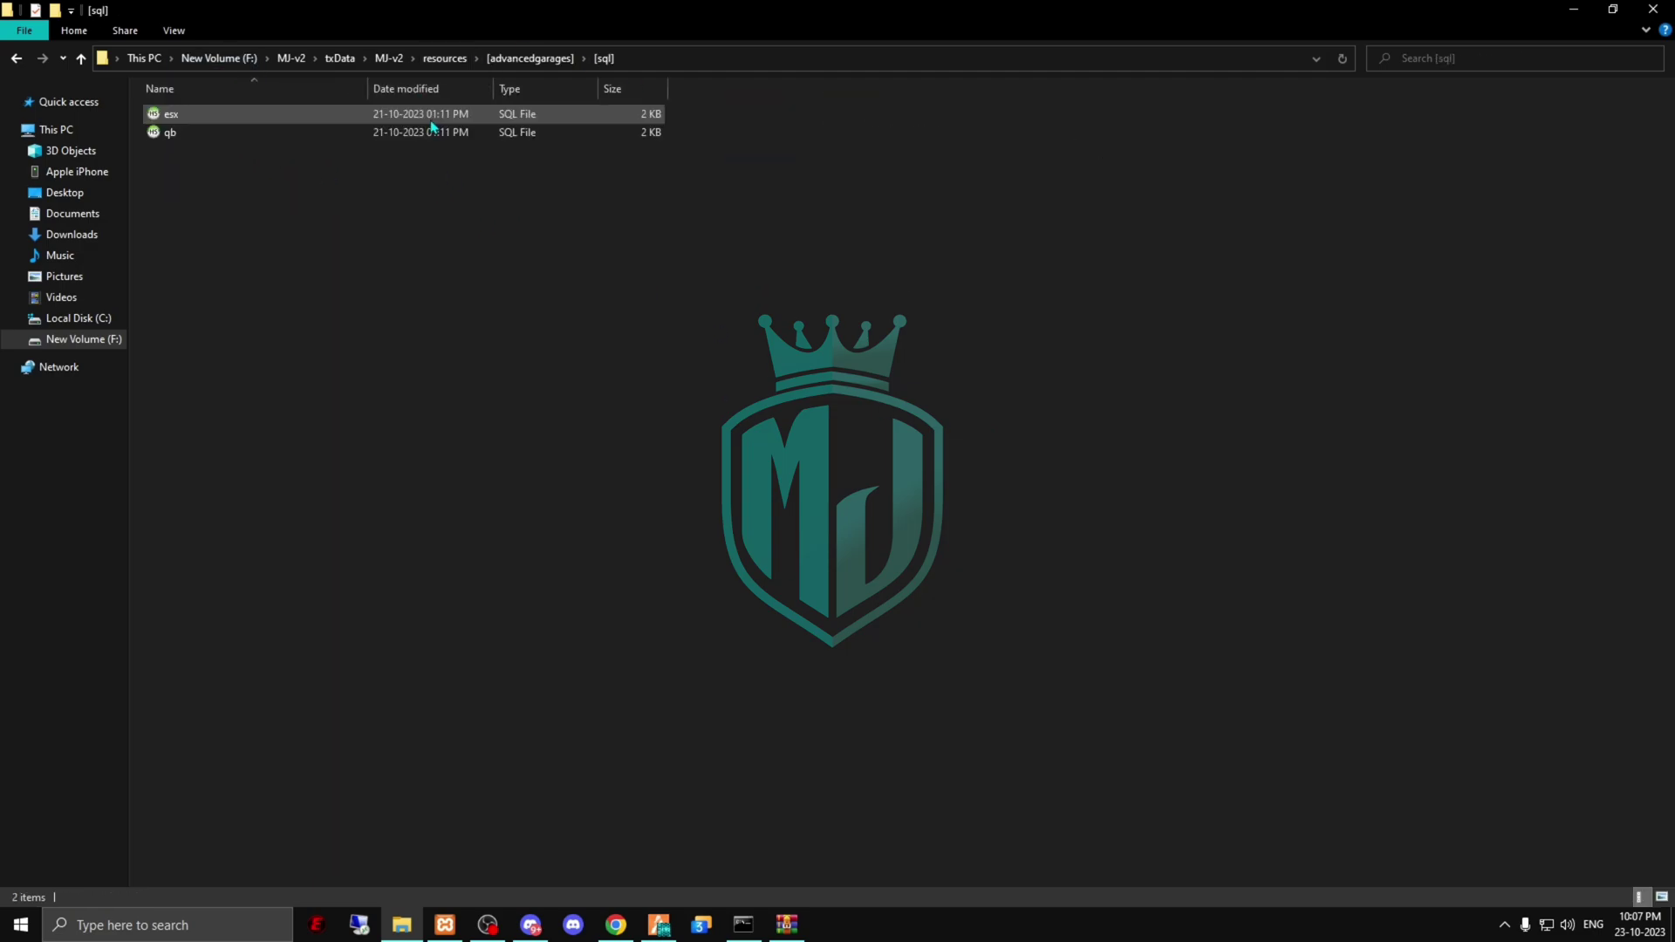
pyautogui.doubleClick(311, 133)
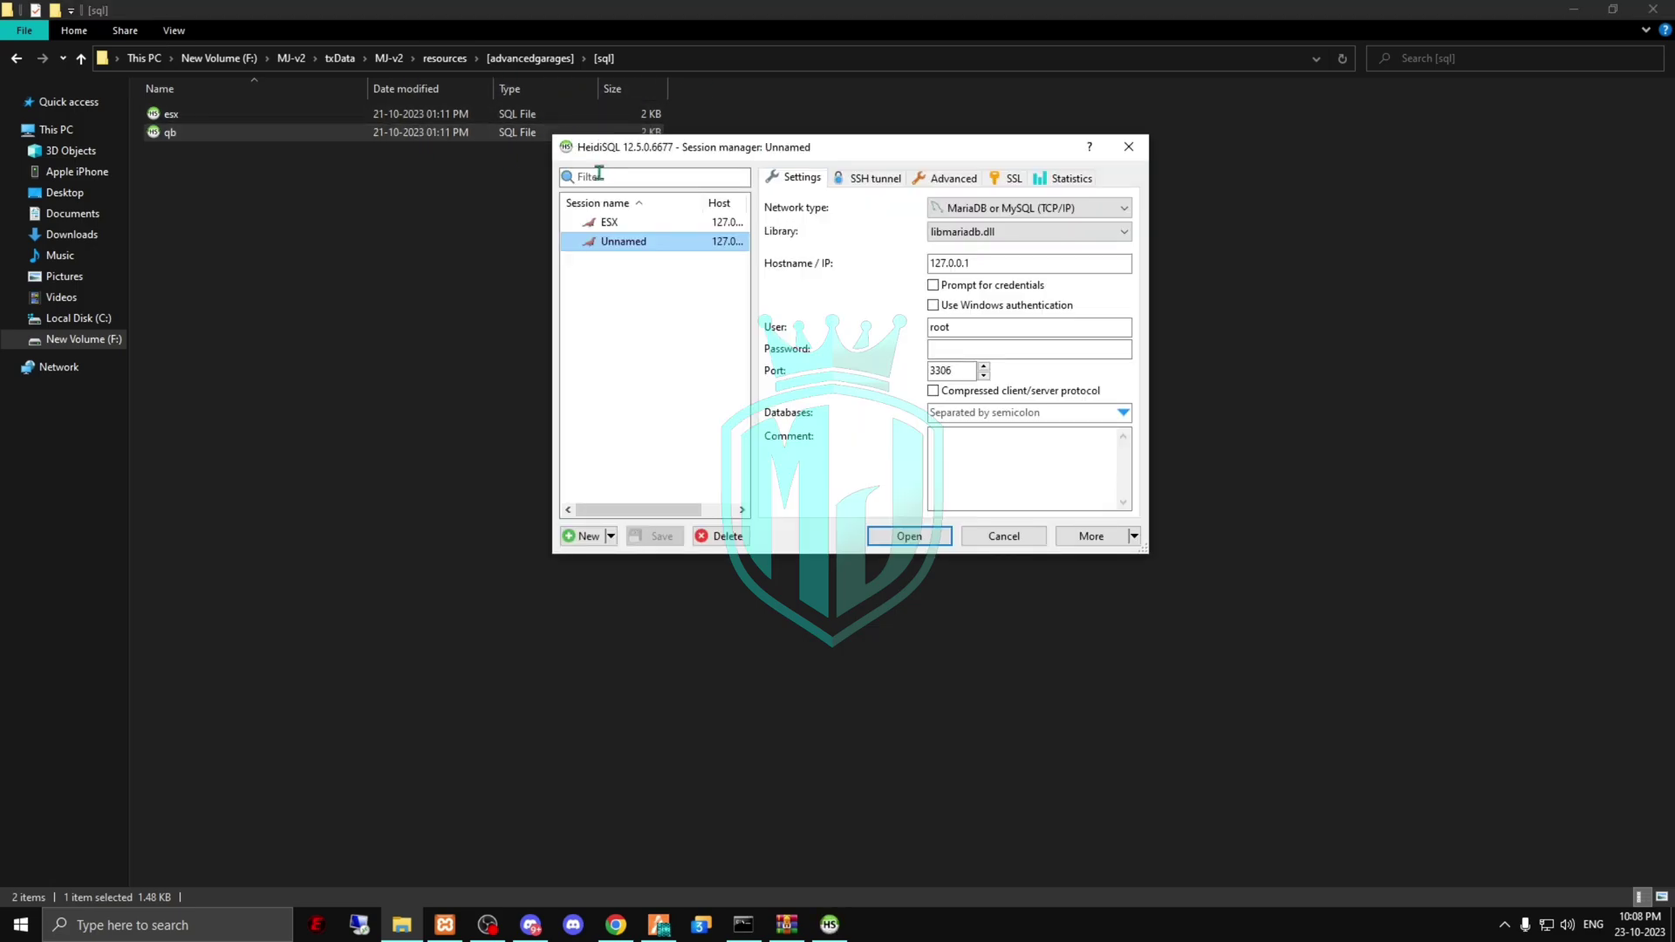
# Step: Connect to the local server and execute qb.sql on qbcoreframework, accepting its 2 warnings
pyautogui.click(888, 529)
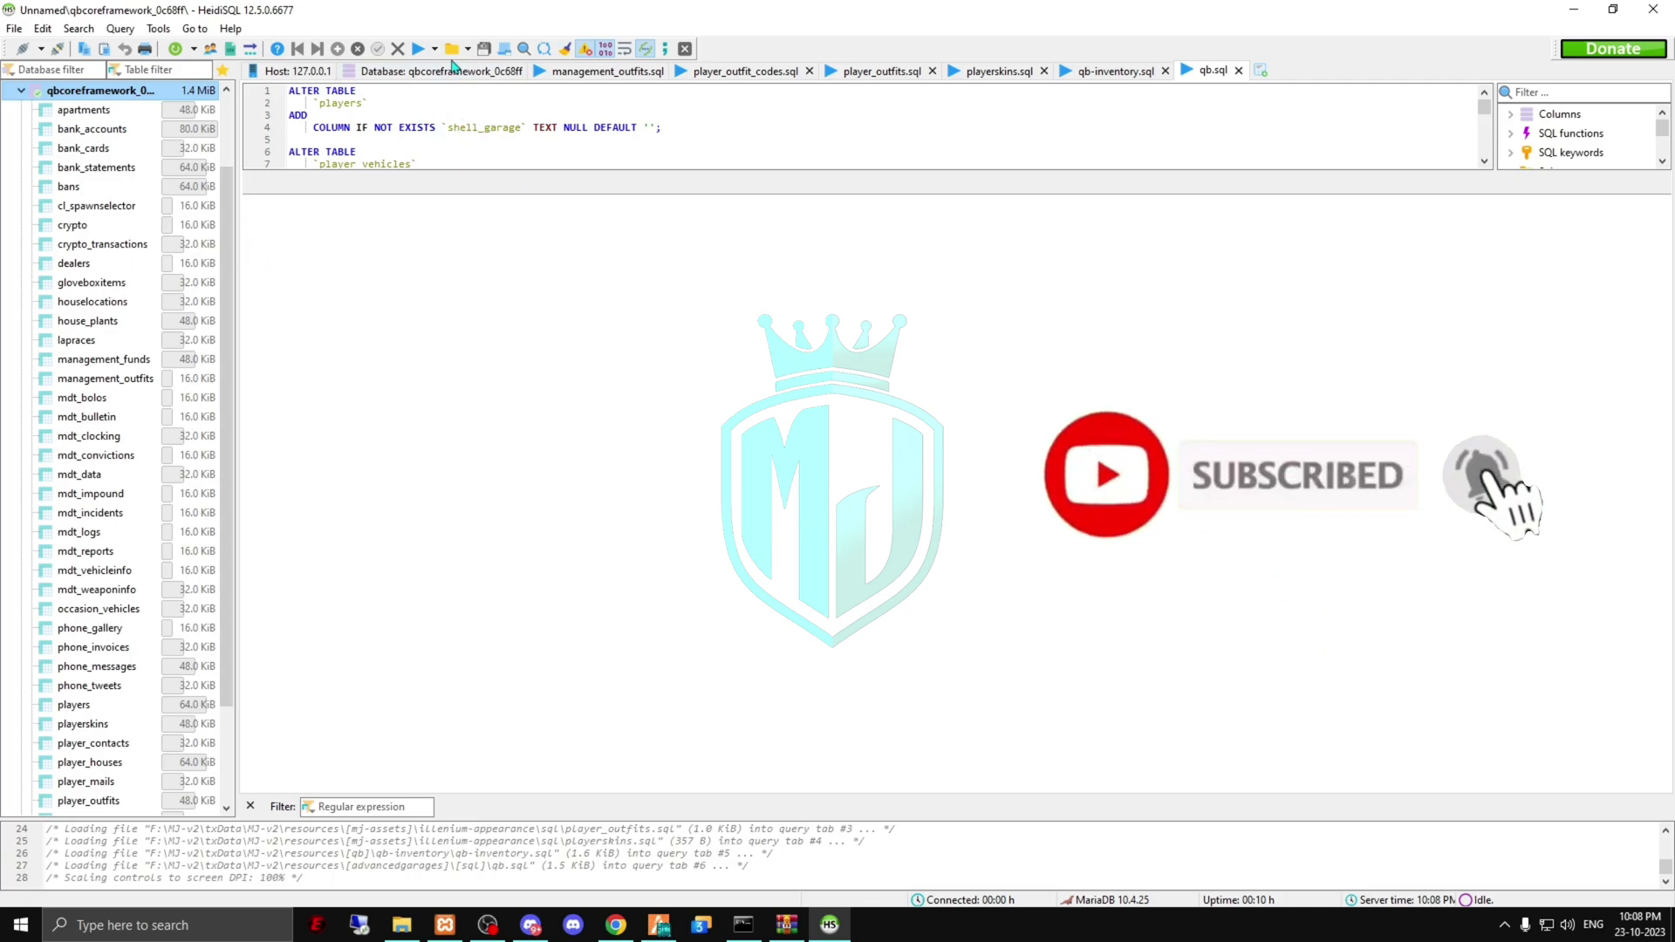
pyautogui.click(420, 50)
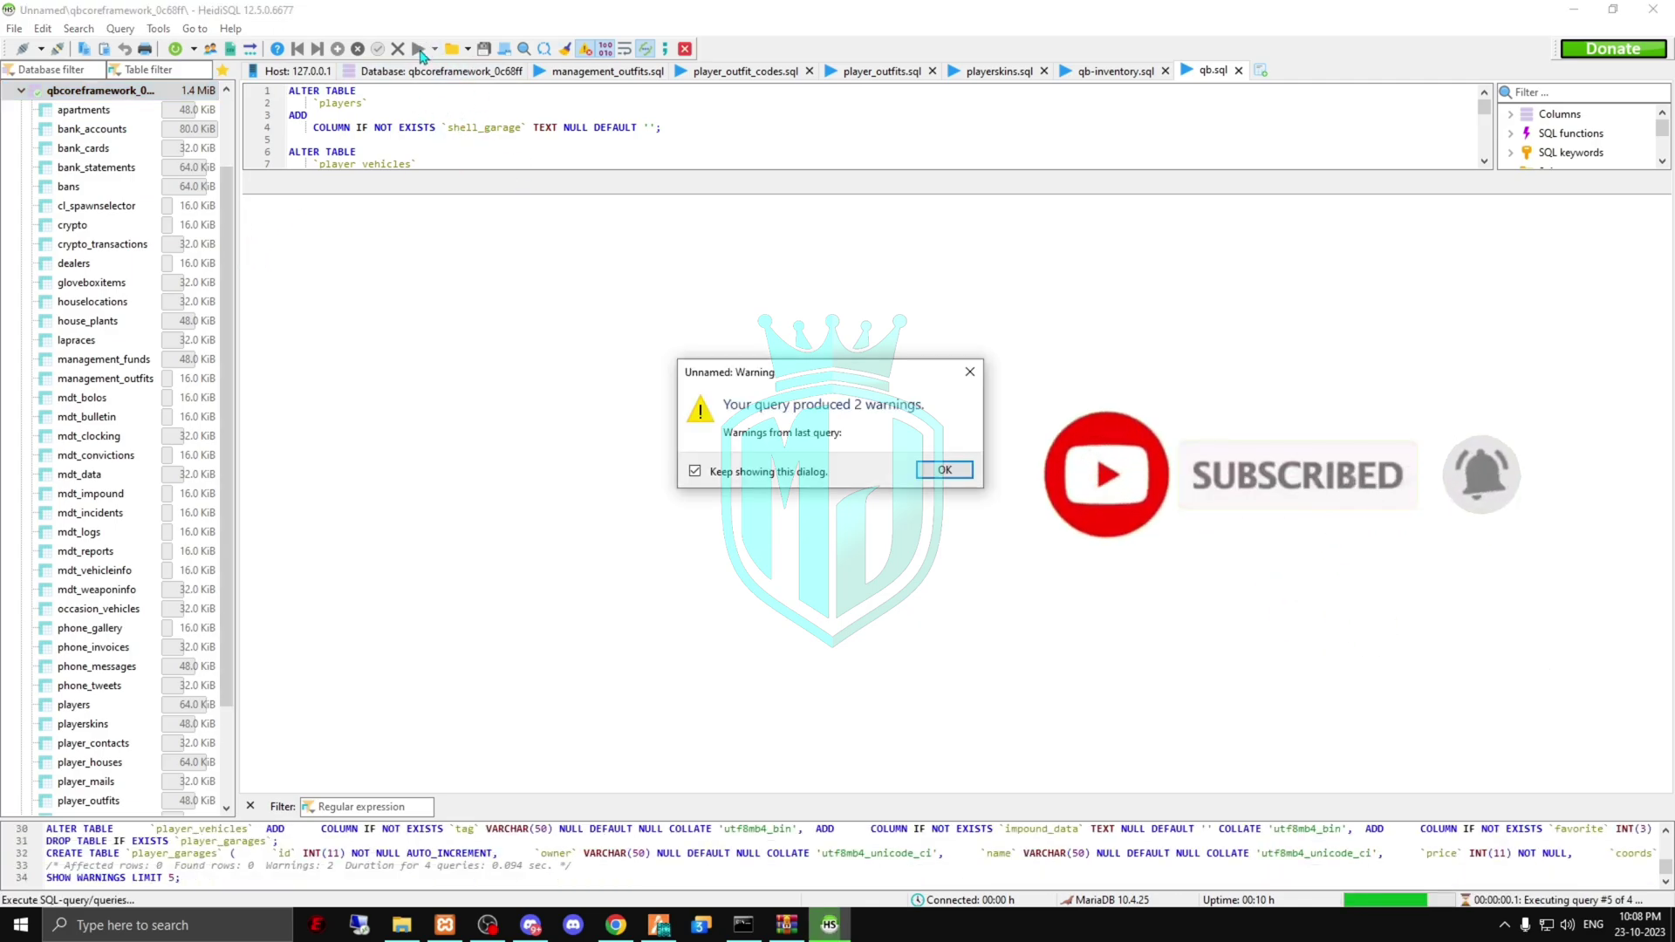
pyautogui.click(932, 472)
pyautogui.hotkey('alt', 'Tab')
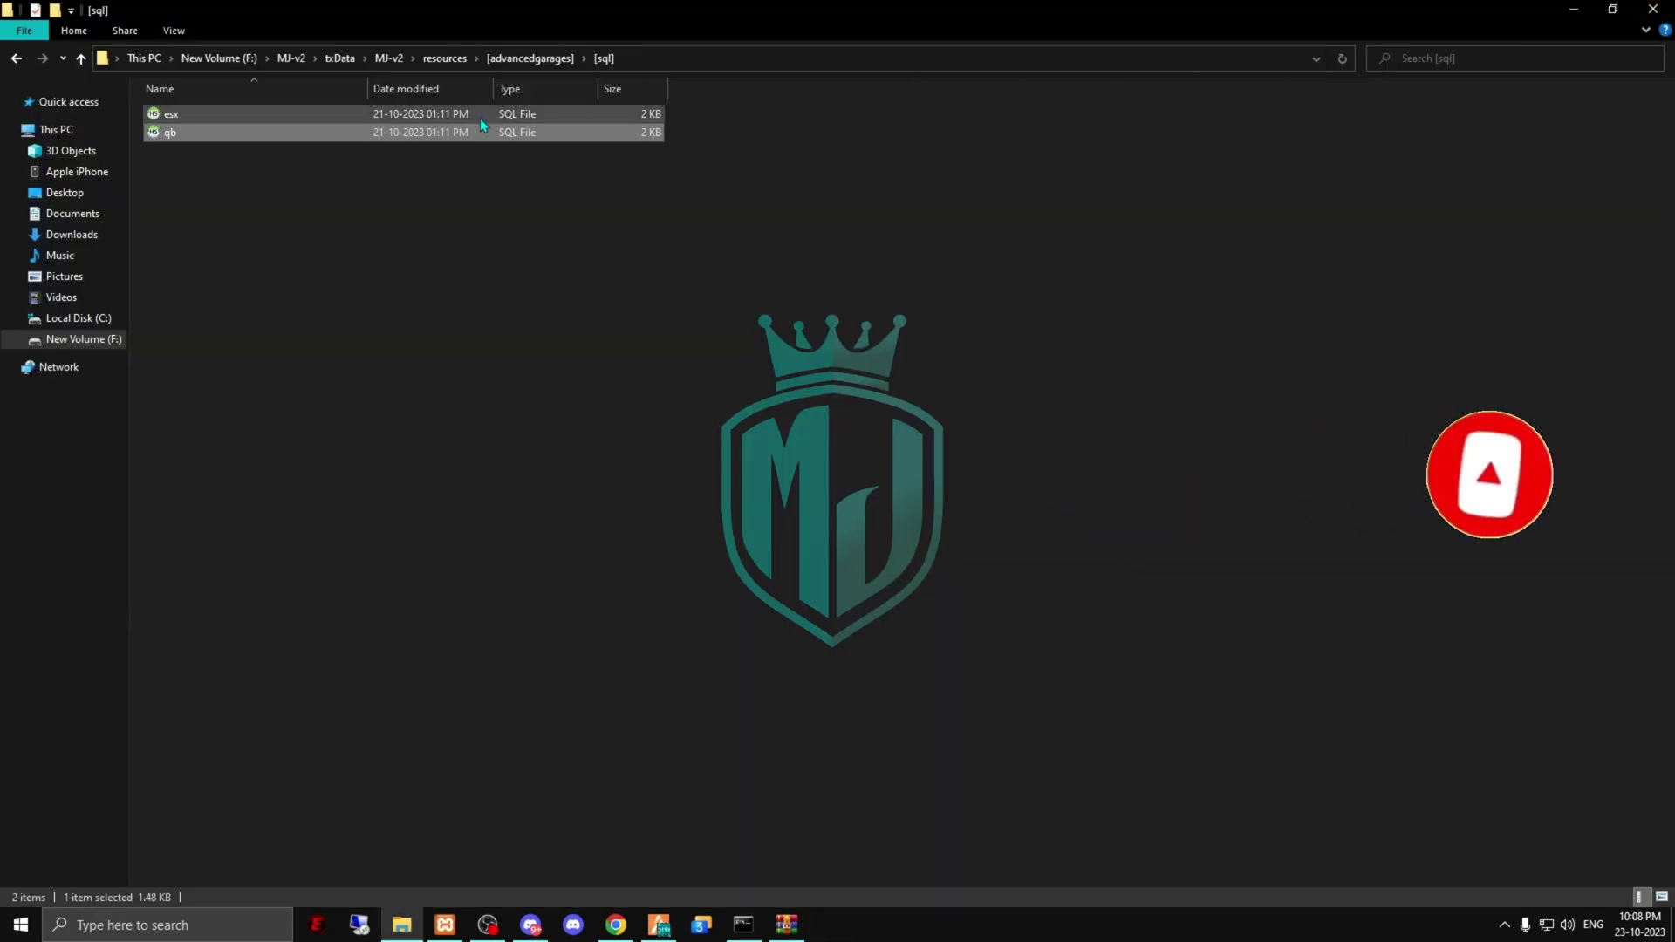
# Step: Delete the [sql] folder from [advancedgarages]
pyautogui.click(549, 57)
pyautogui.press('Delete')
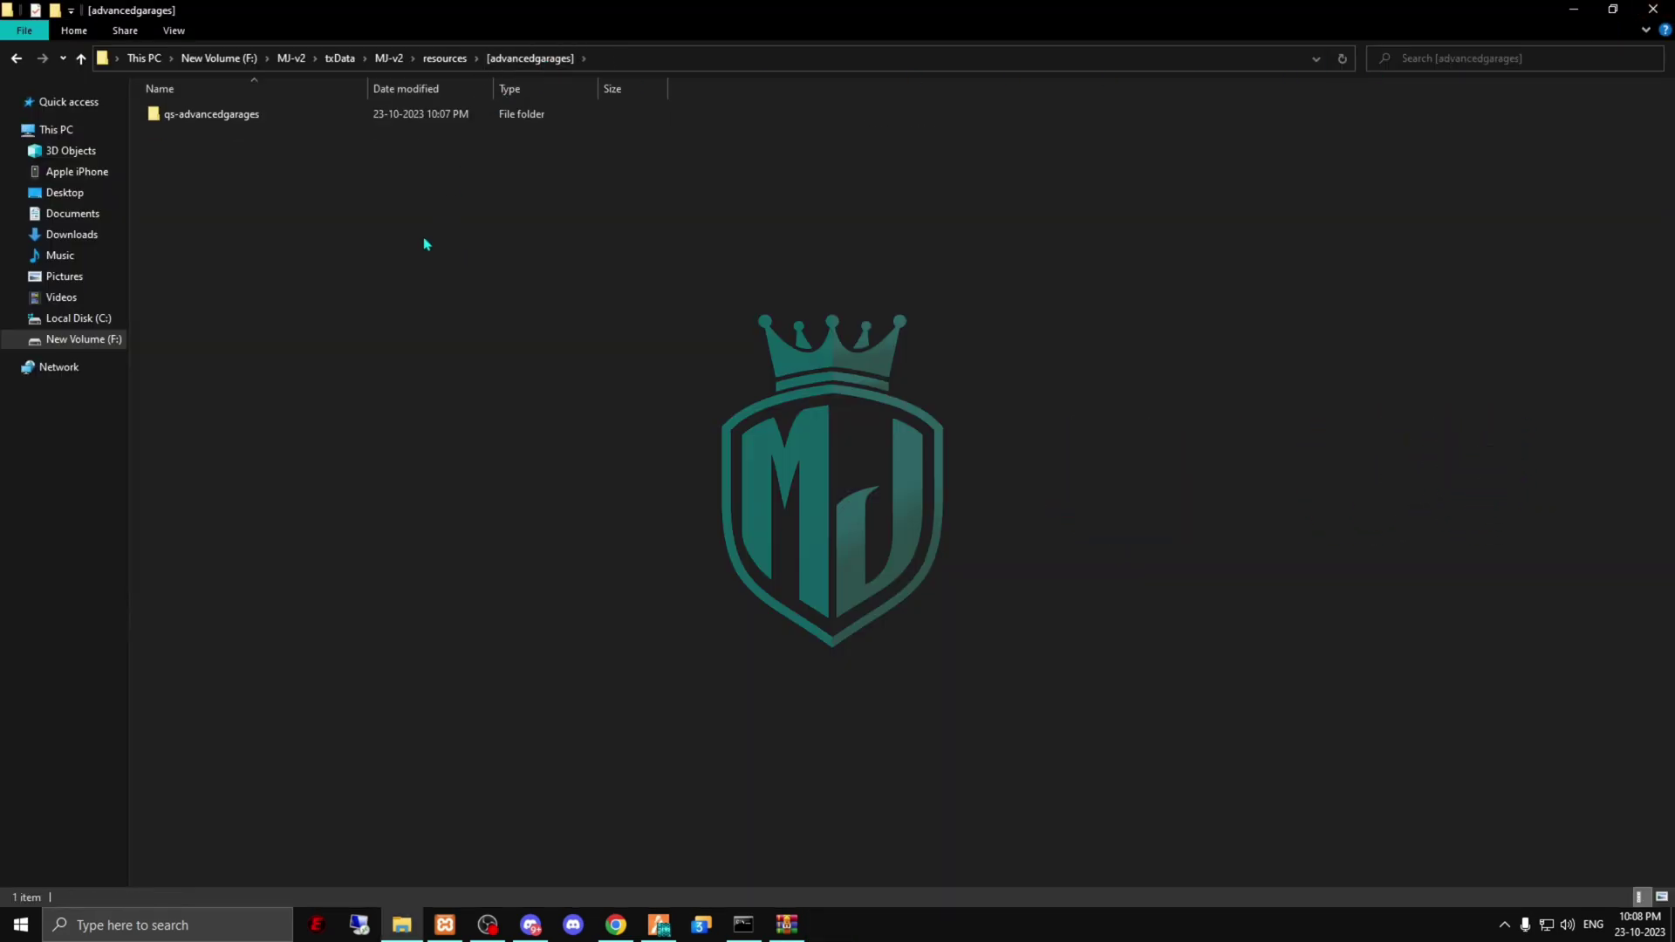
pyautogui.doubleClick(348, 113)
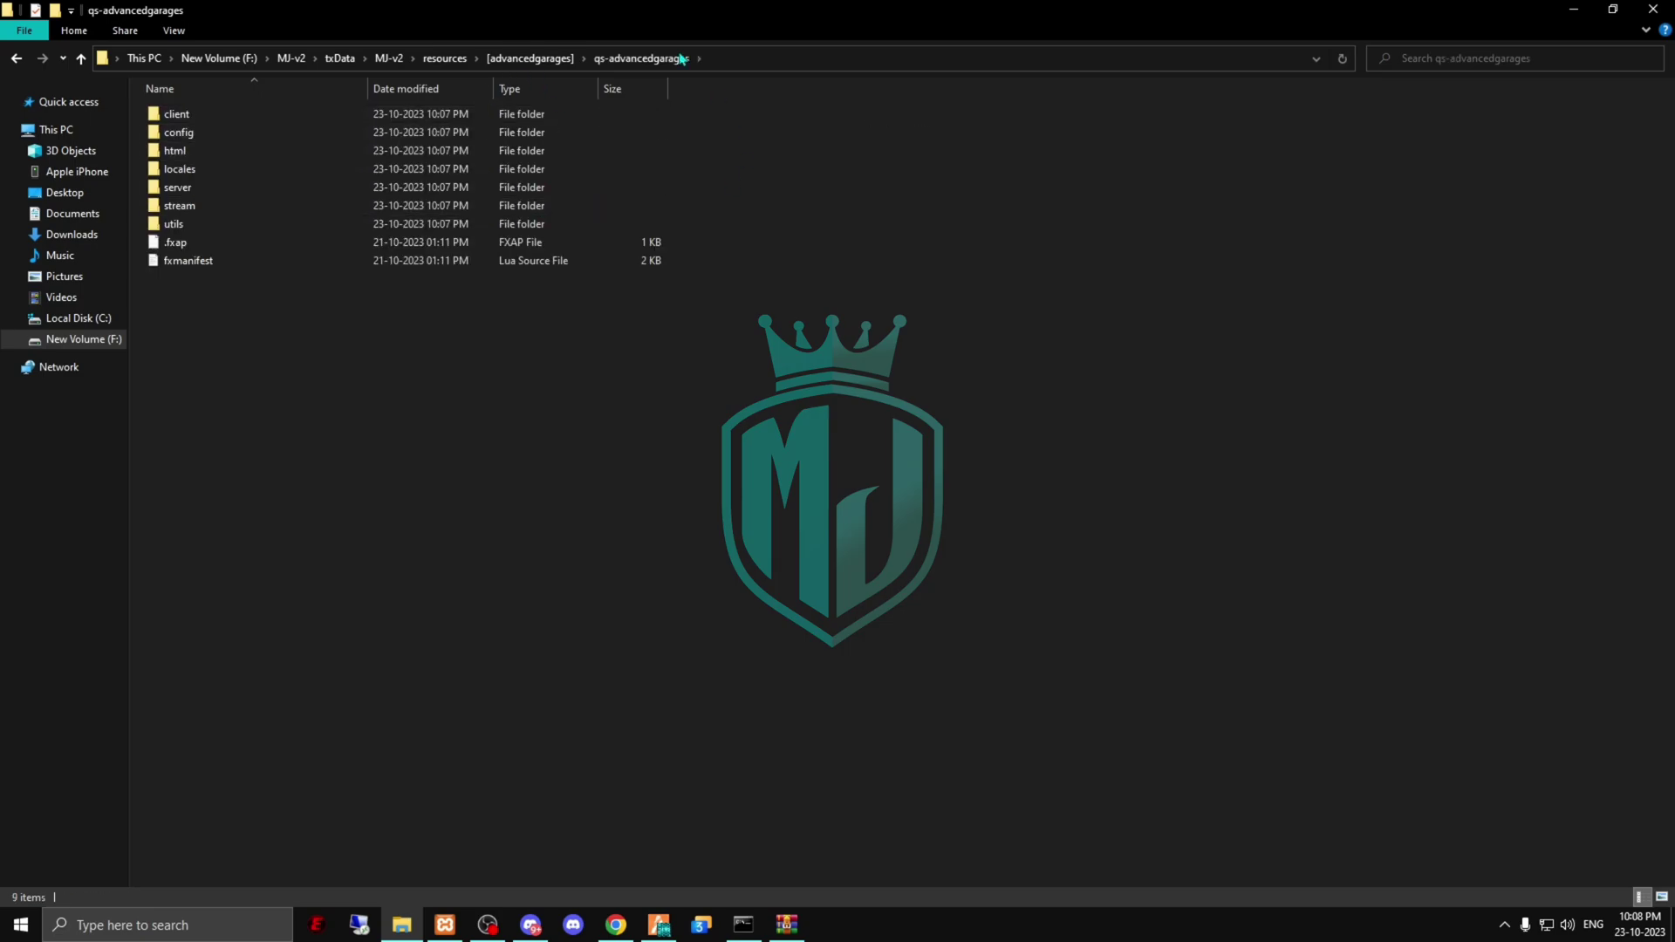
# Step: Open qs-advancedgarages\config\config.lua in Visual Studio Code
pyautogui.doubleClick(197, 132)
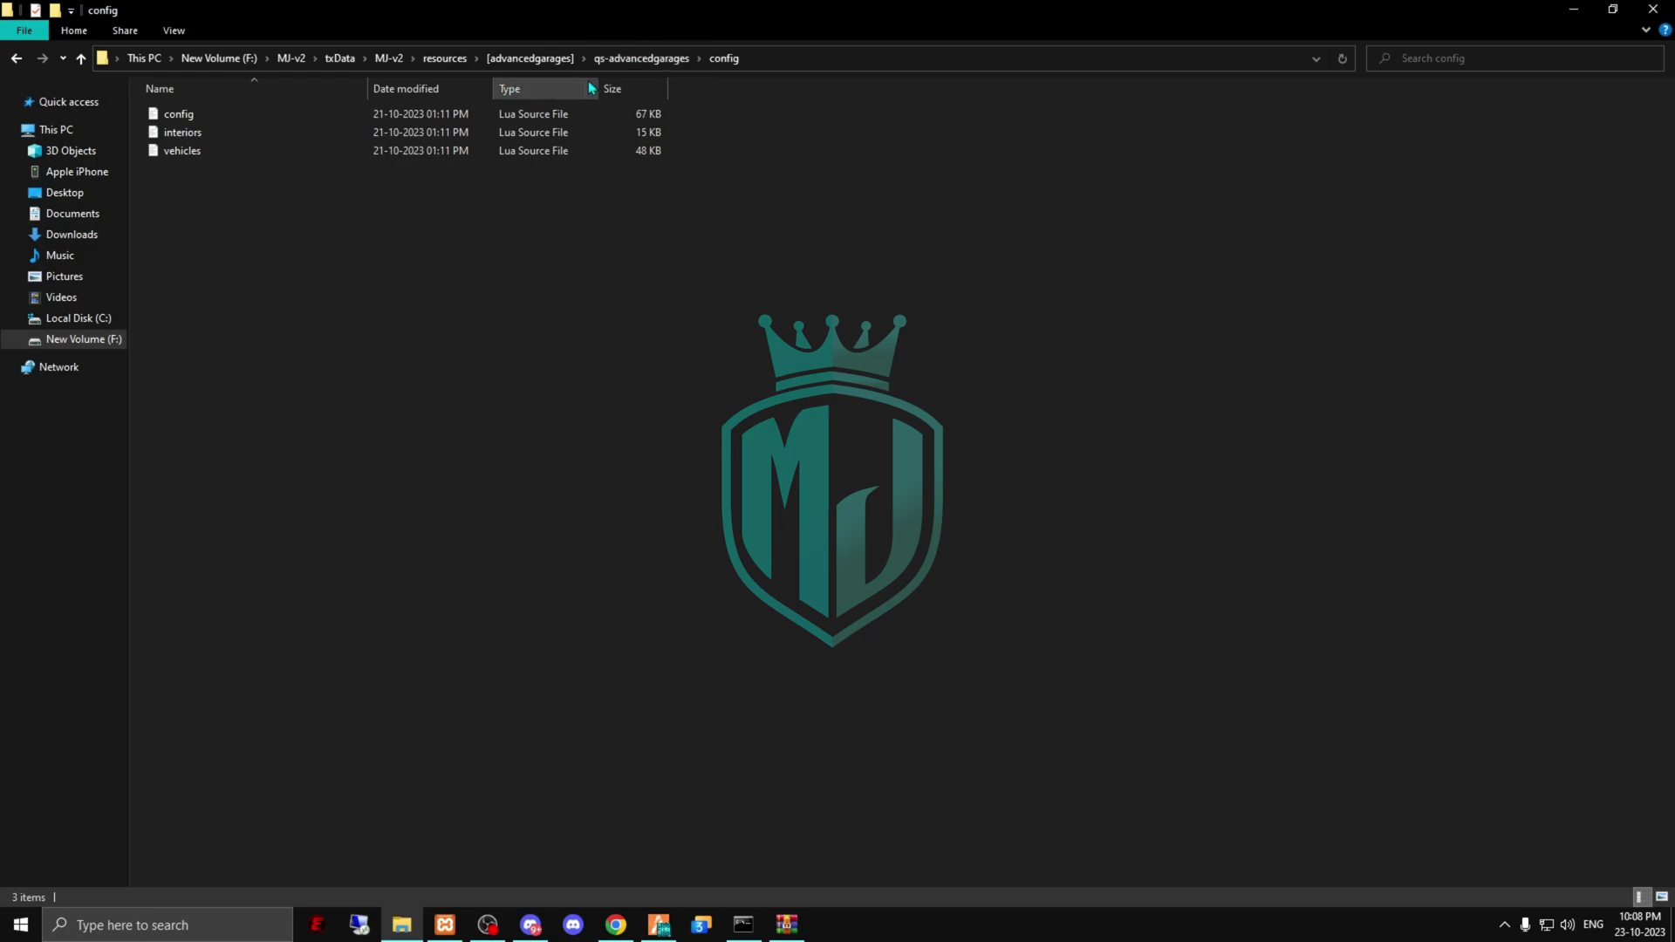
pyautogui.click(628, 58)
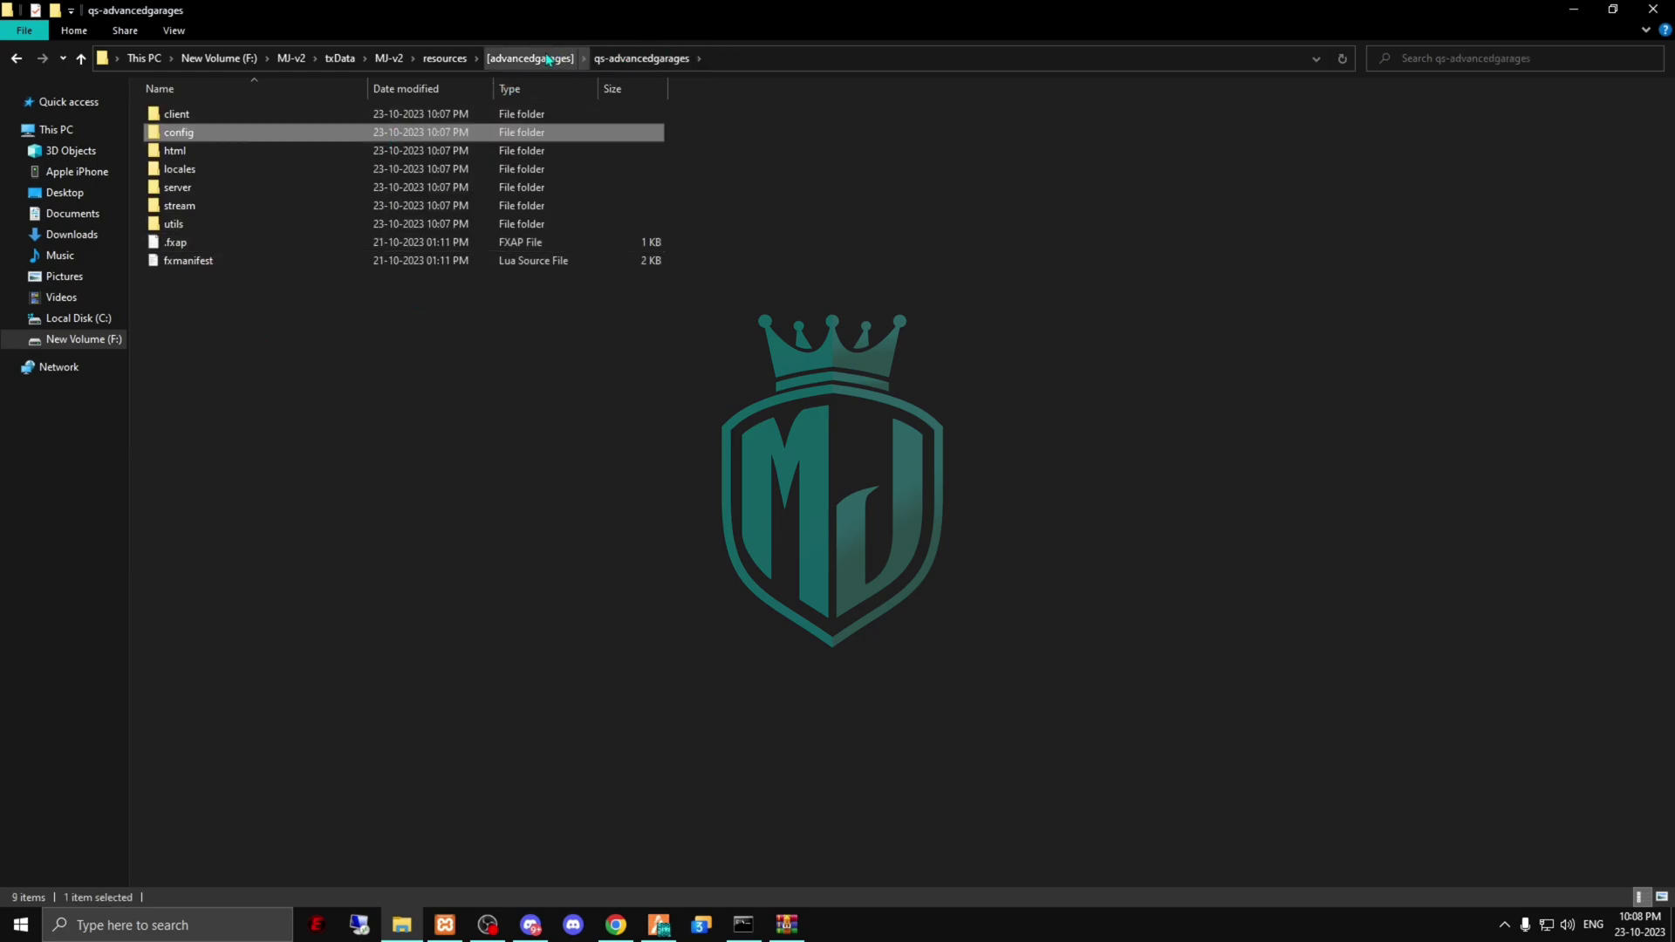
pyautogui.click(547, 60)
pyautogui.doubleClick(535, 117)
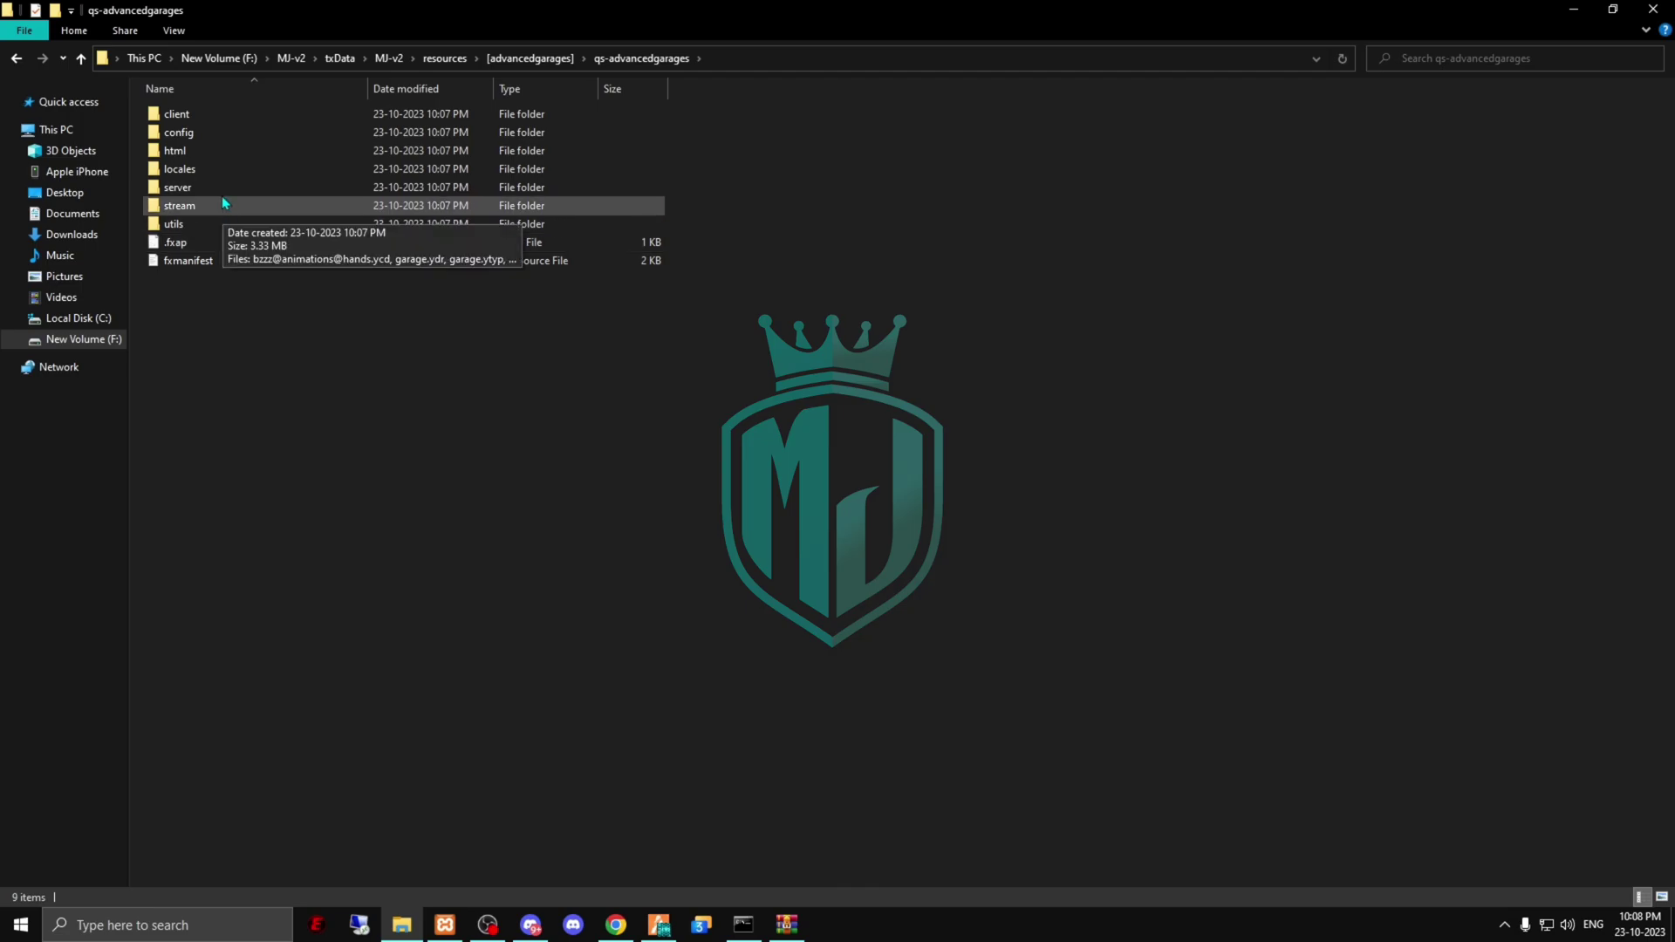
pyautogui.doubleClick(206, 132)
pyautogui.doubleClick(204, 117)
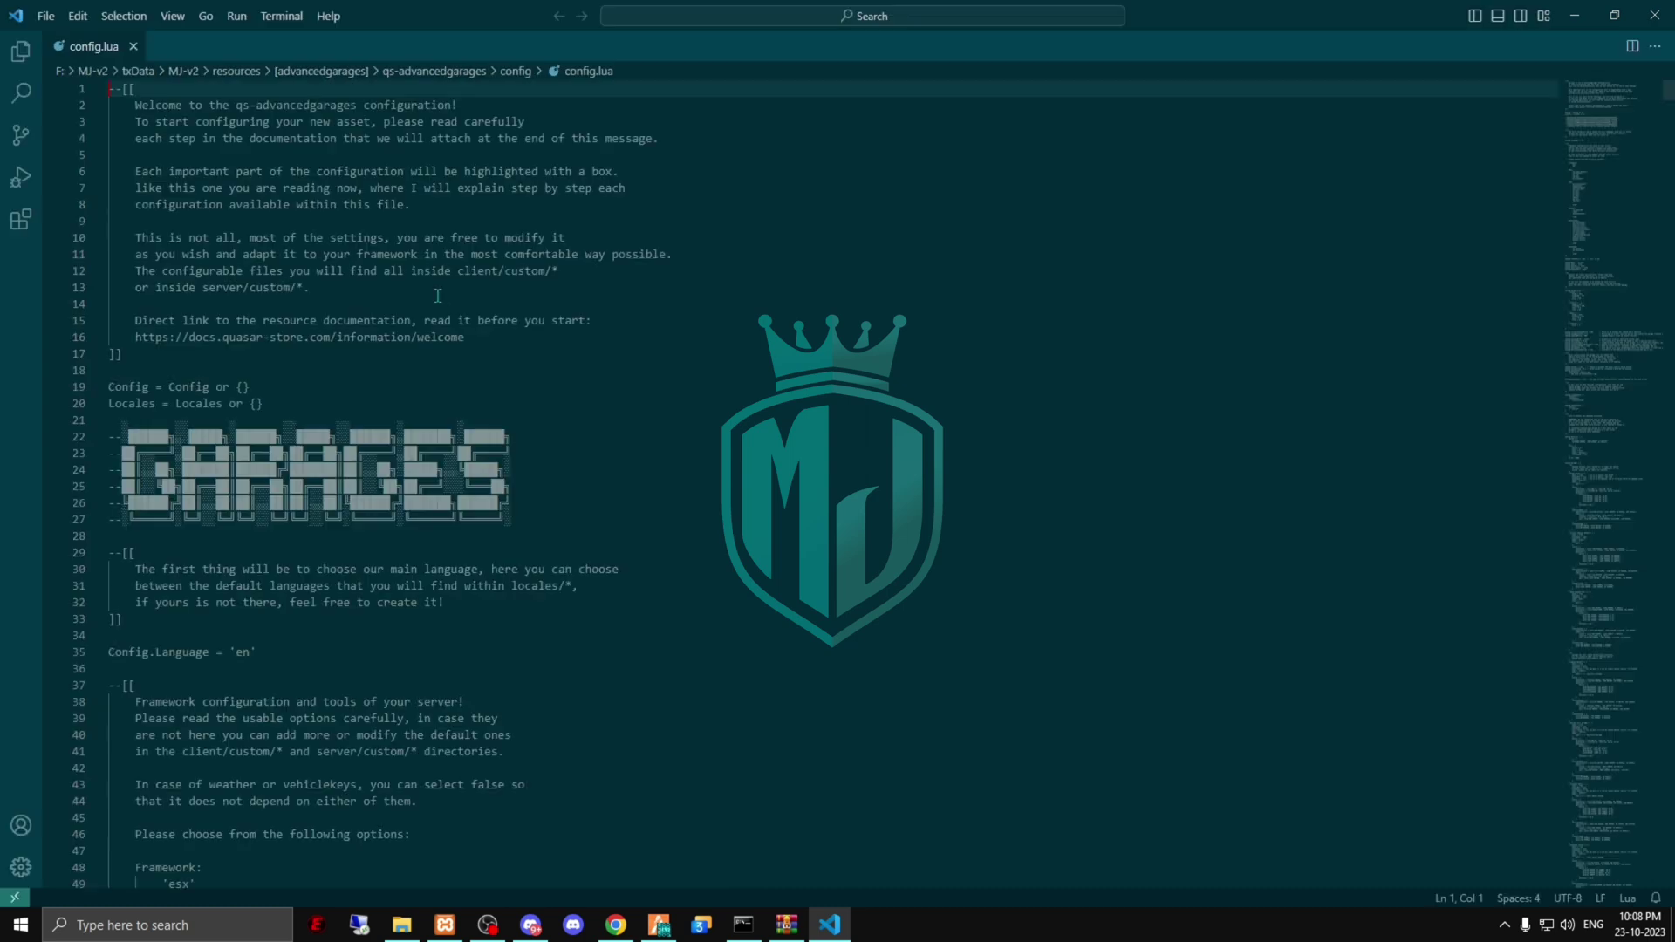
# Step: Set the config's Framework value to 'qb' and Fuel to 'LegacyFuel'
pyautogui.scroll(-15, 352, 501)
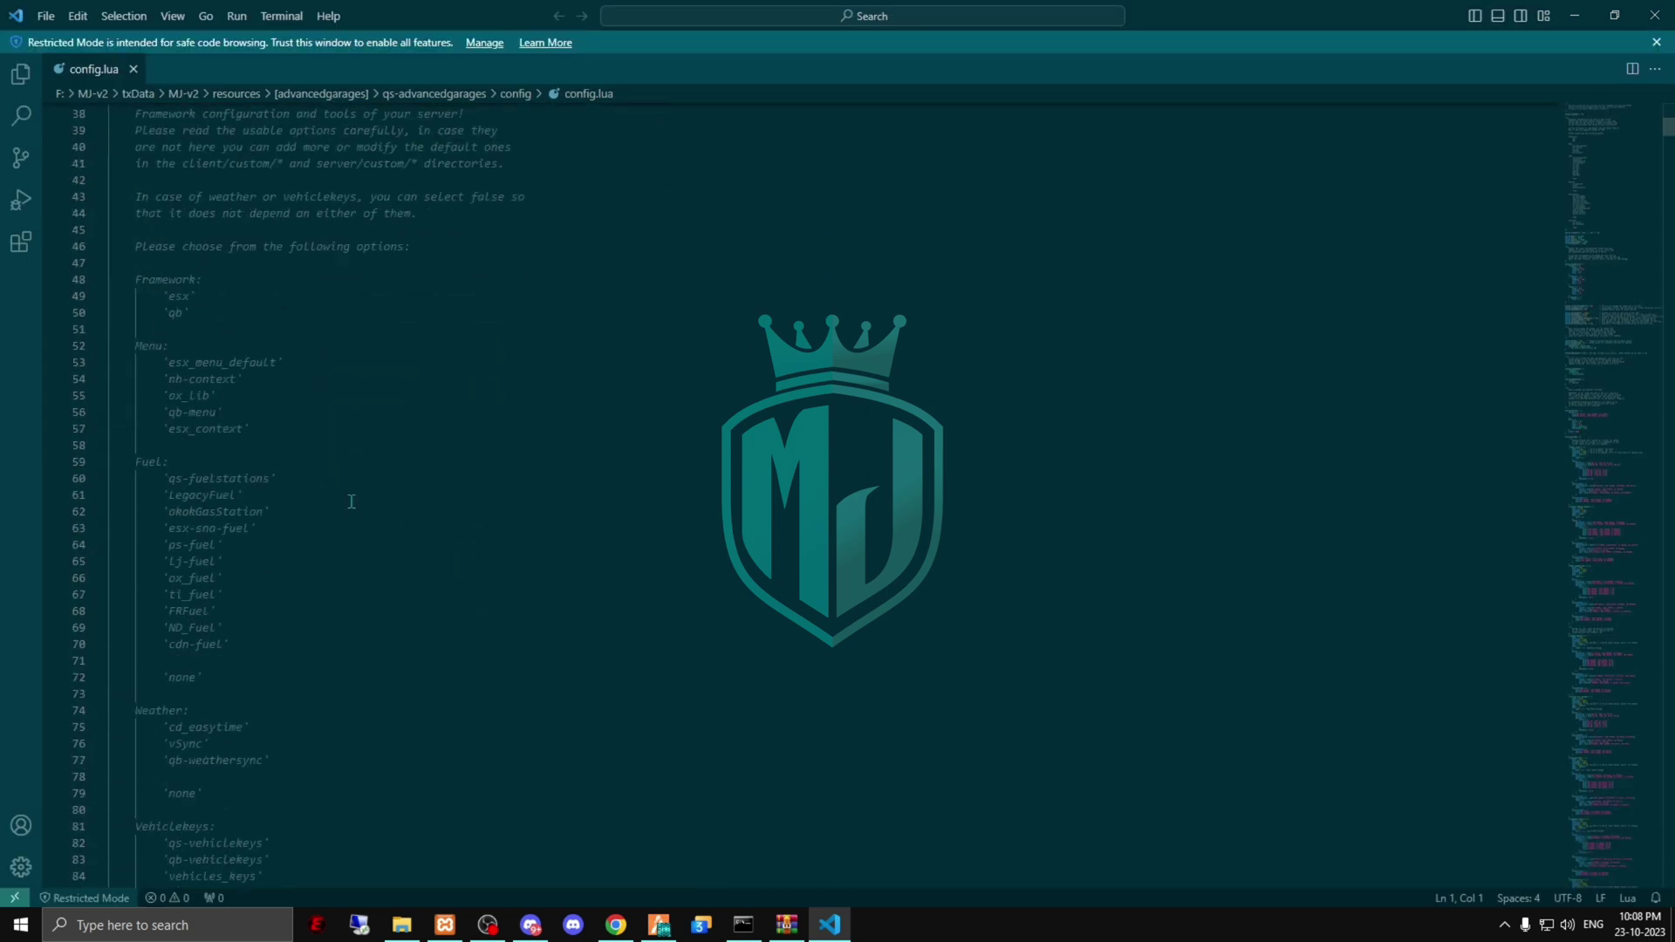
pyautogui.scroll(-9, 351, 524)
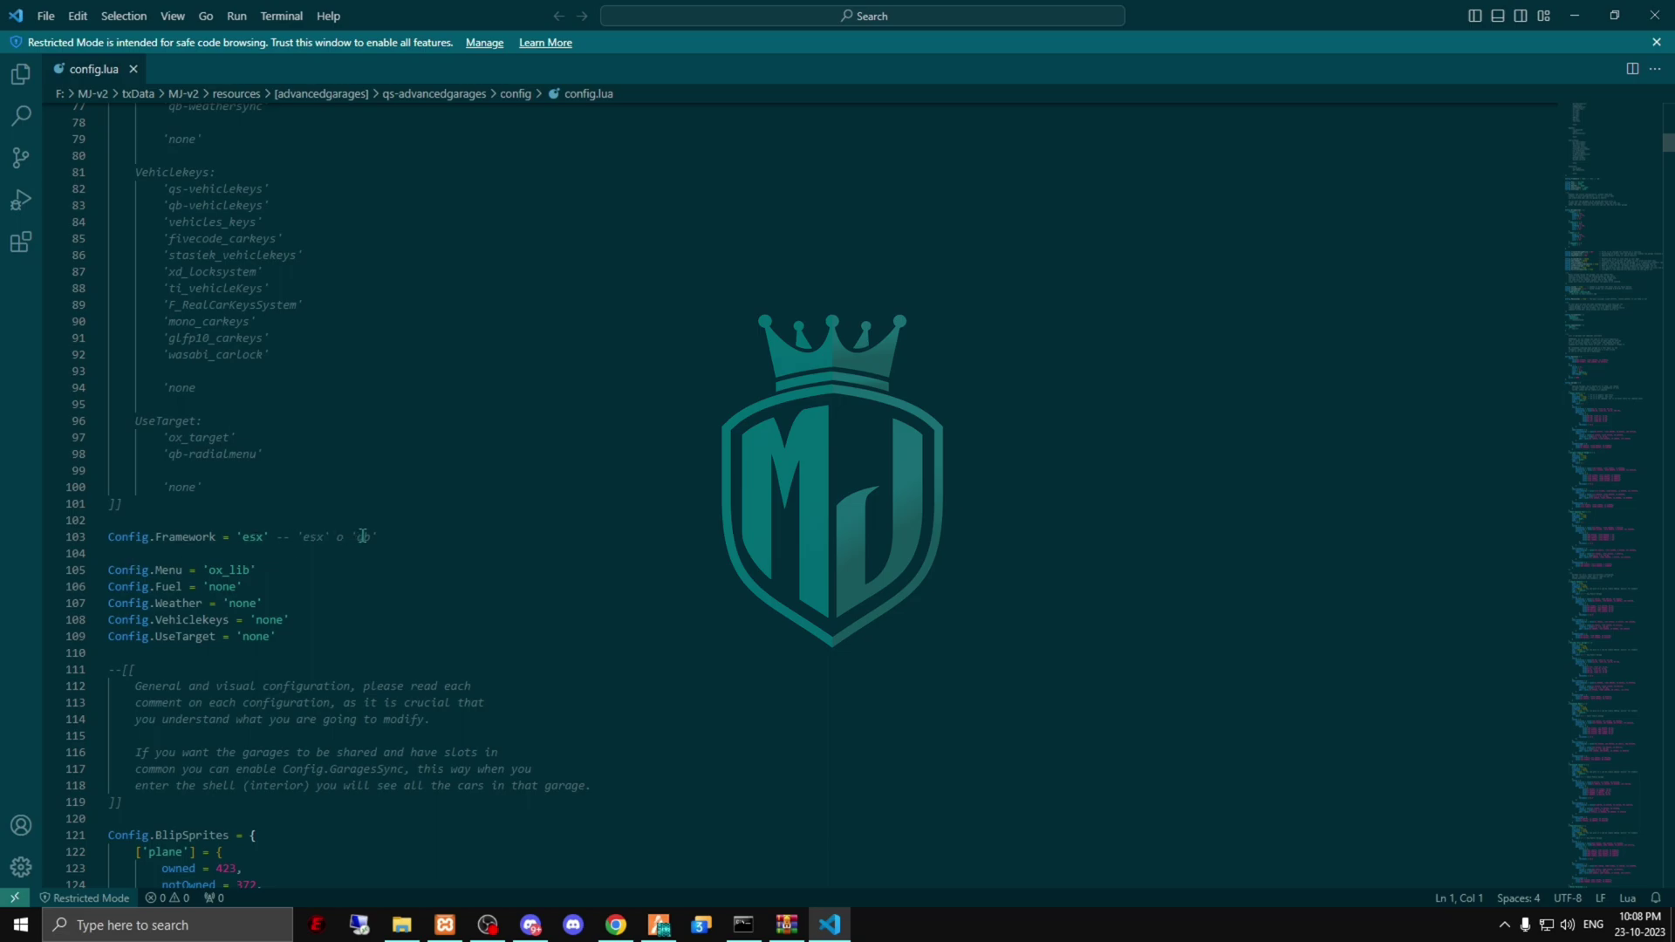
pyautogui.doubleClick(250, 536)
pyautogui.write('qb')
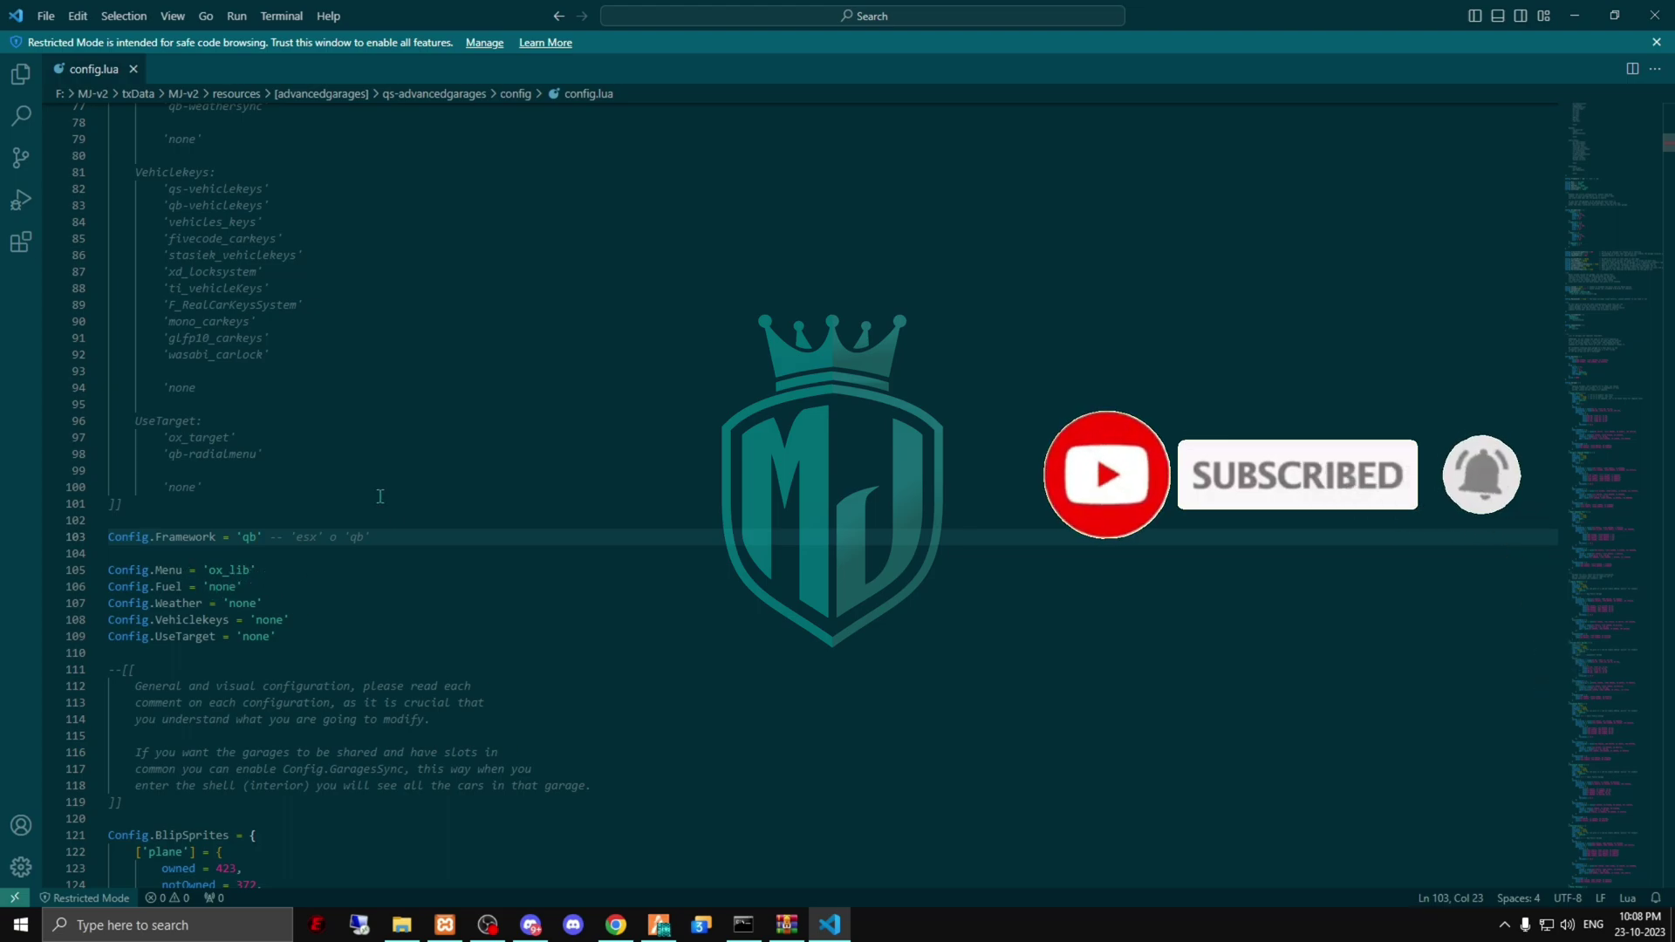
pyautogui.scroll(8, 380, 496)
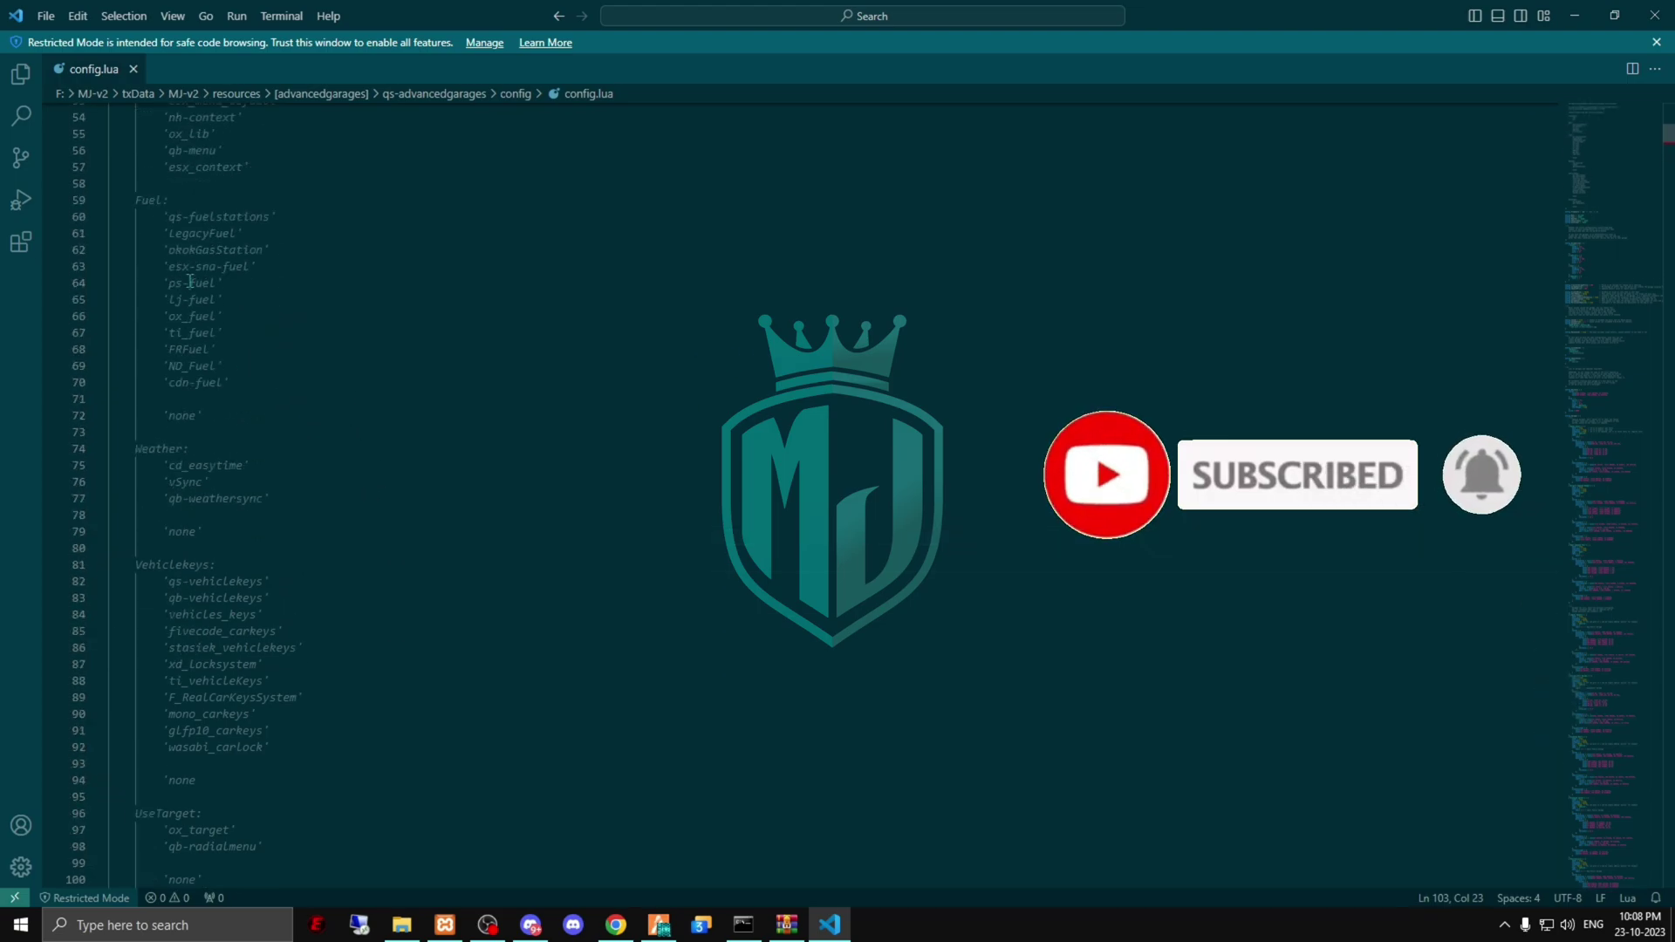
pyautogui.doubleClick(200, 233)
pyautogui.hotkey('ctrl', 'c')
pyautogui.scroll(-3, 287, 653)
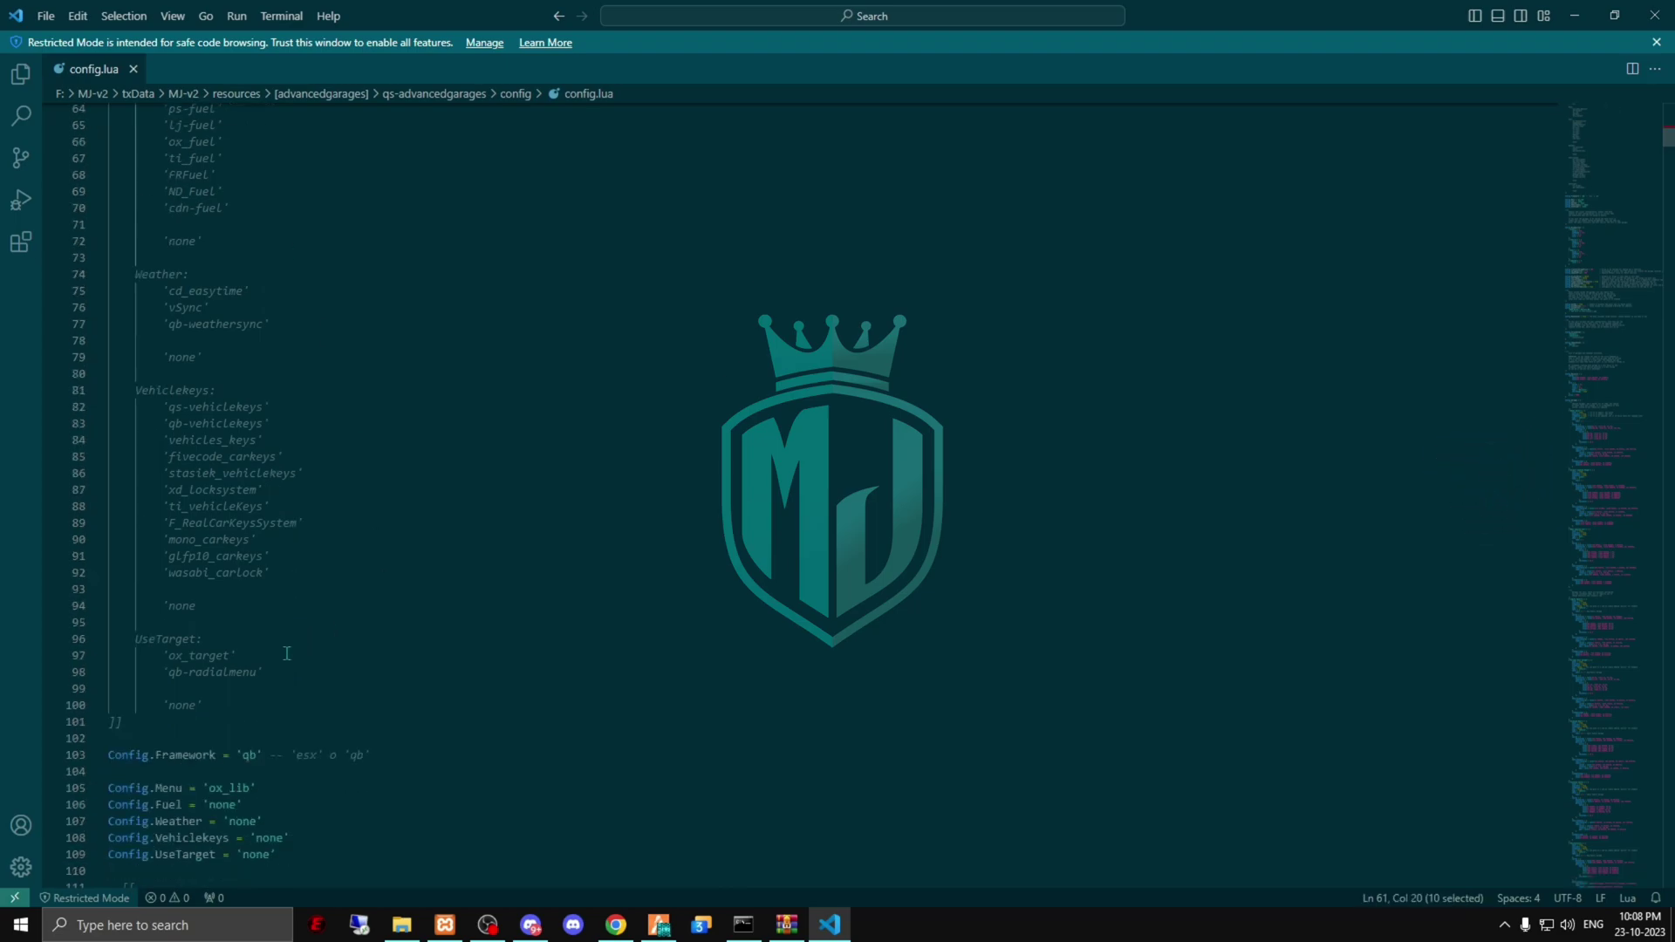
pyautogui.doubleClick(221, 803)
pyautogui.hotkey('ctrl', 'v')
# Step: Replace the Weather setting's 'none' with 'qb-weathersync'
pyautogui.scroll(-4, 434, 717)
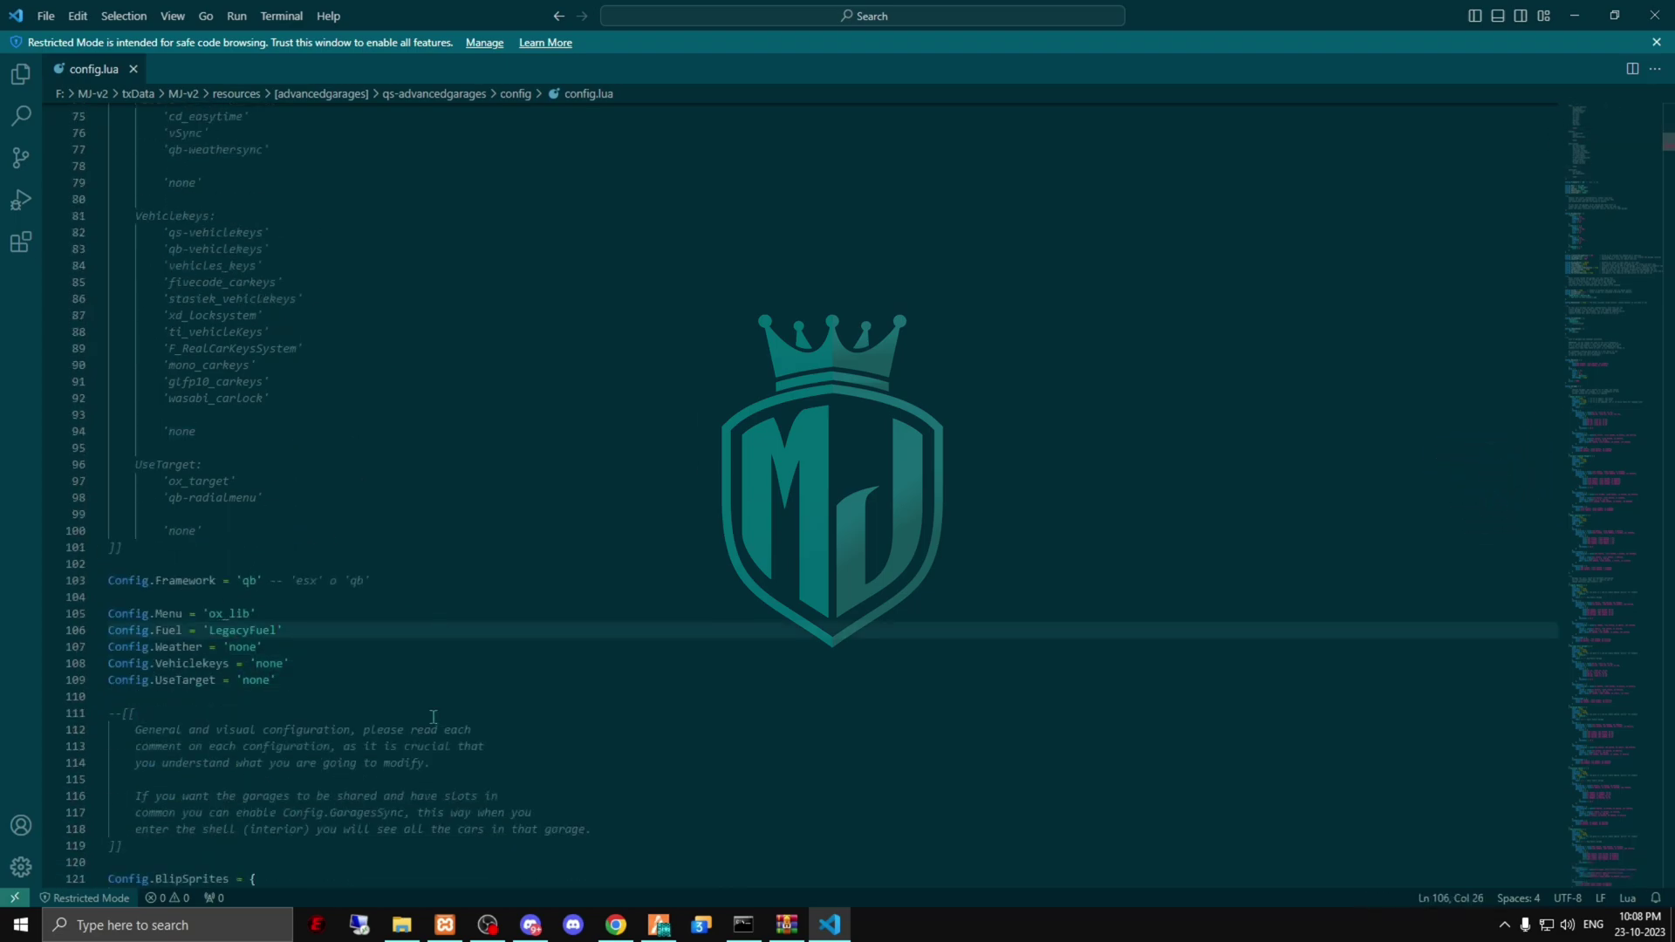
pyautogui.scroll(10, 236, 330)
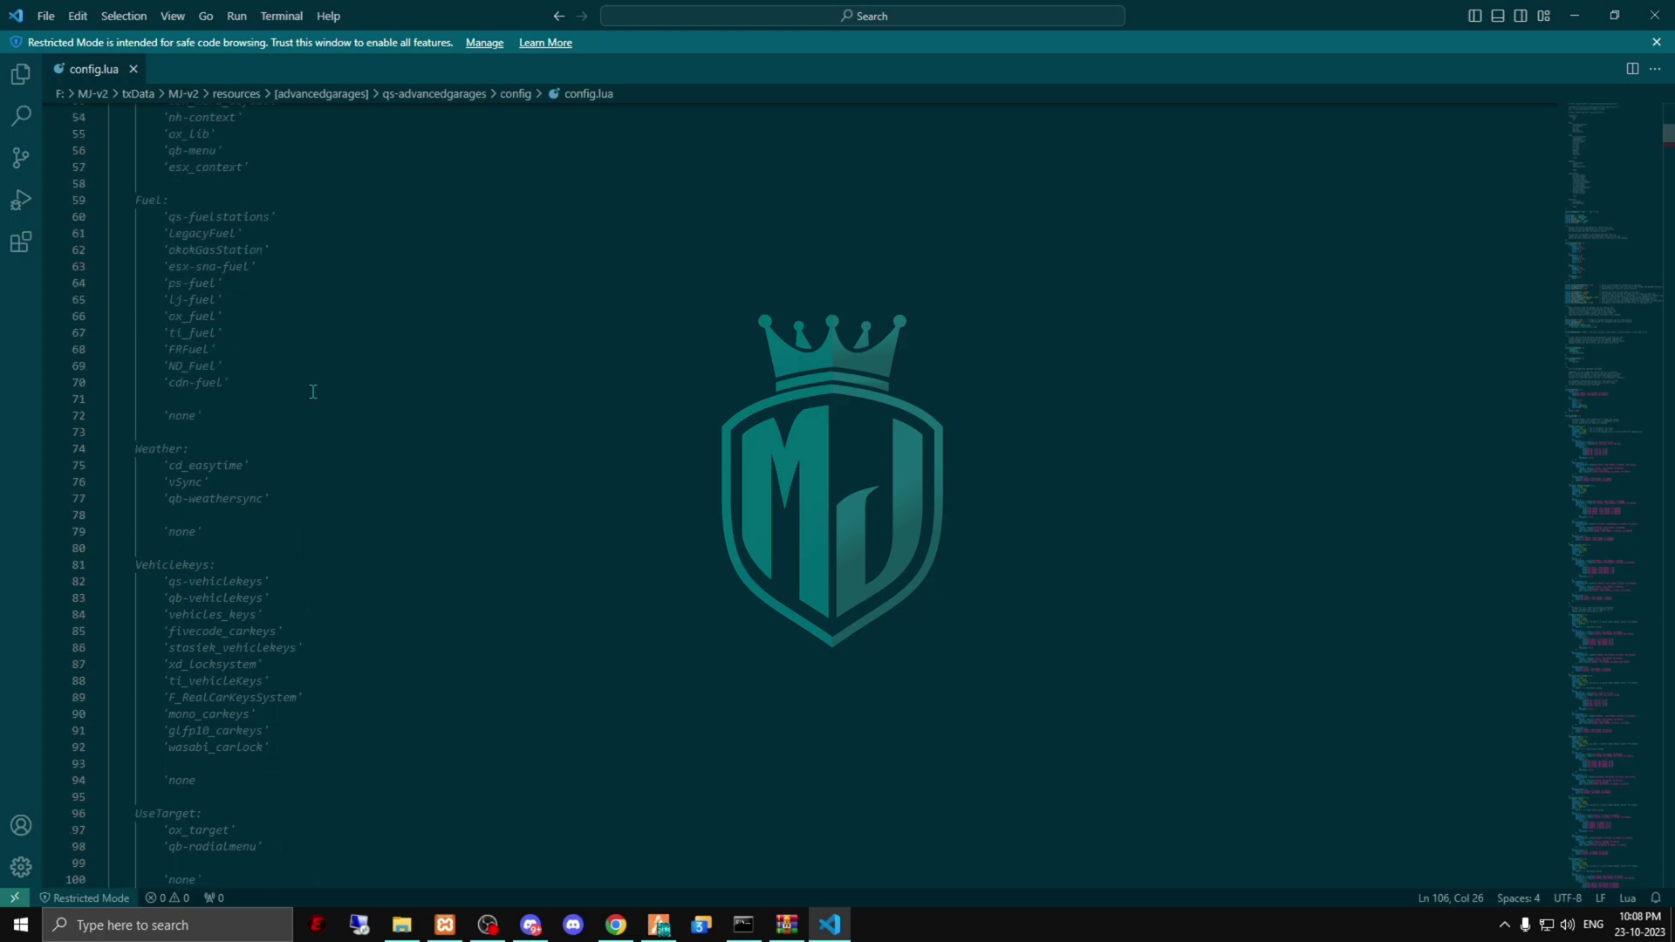
pyautogui.scroll(-1, 252, 644)
pyautogui.doubleClick(220, 630)
pyautogui.moveTo(171, 632); pyautogui.dragTo(238, 631)
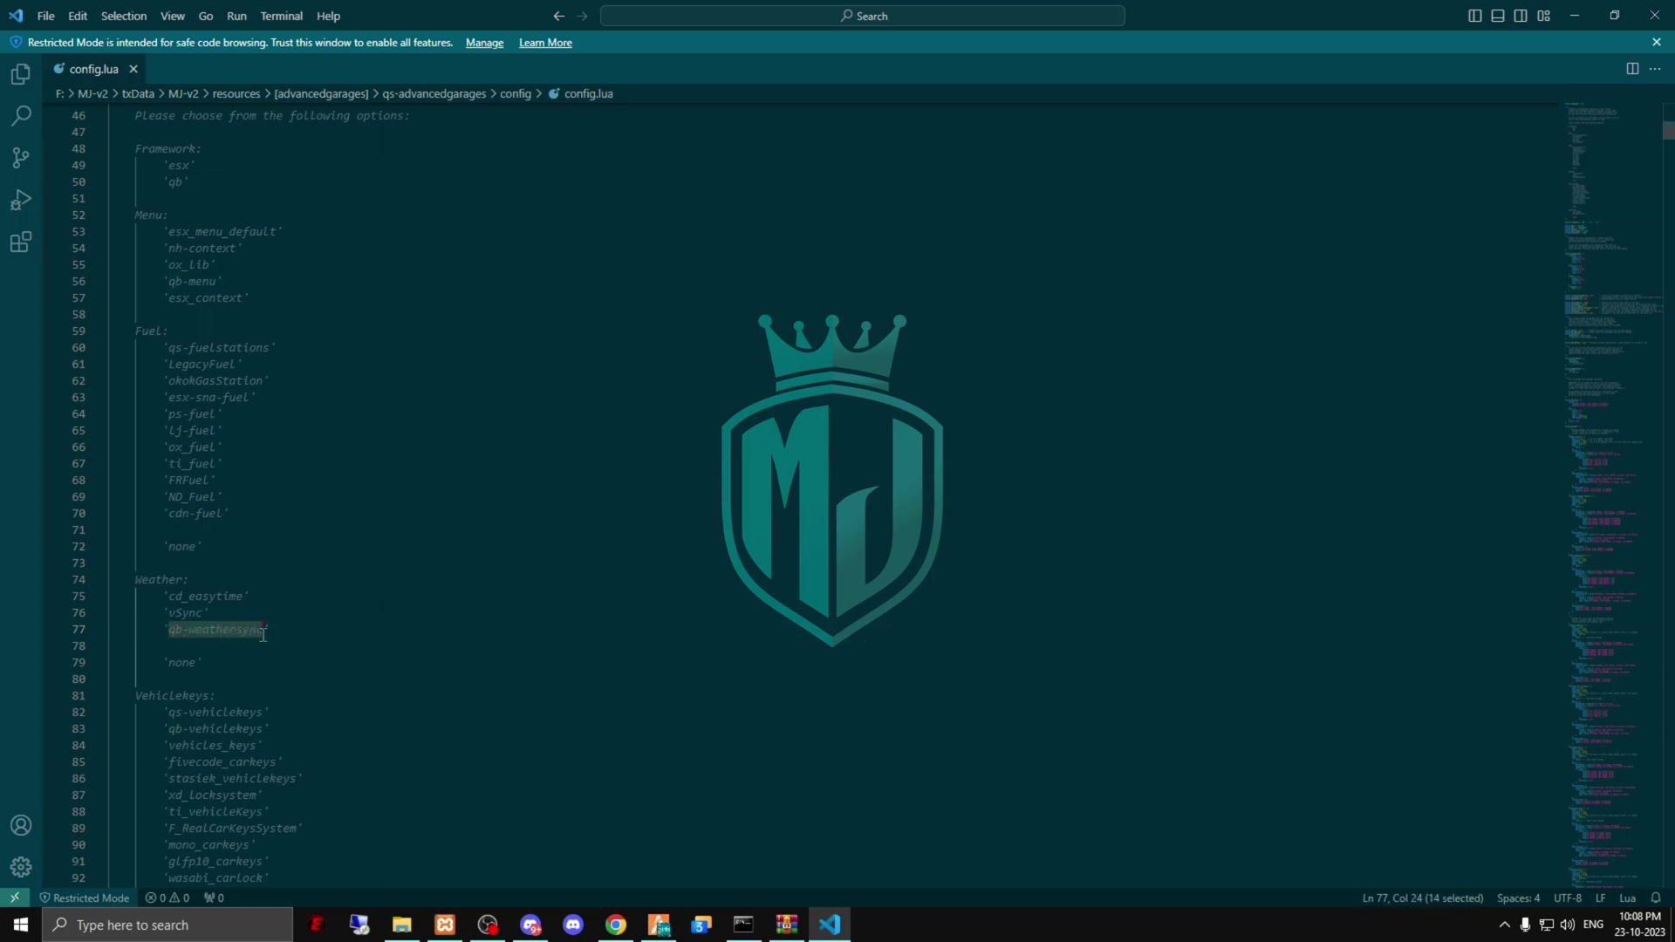
pyautogui.scroll(-10, 315, 646)
pyautogui.doubleClick(242, 647)
pyautogui.write('qb-weathersync')
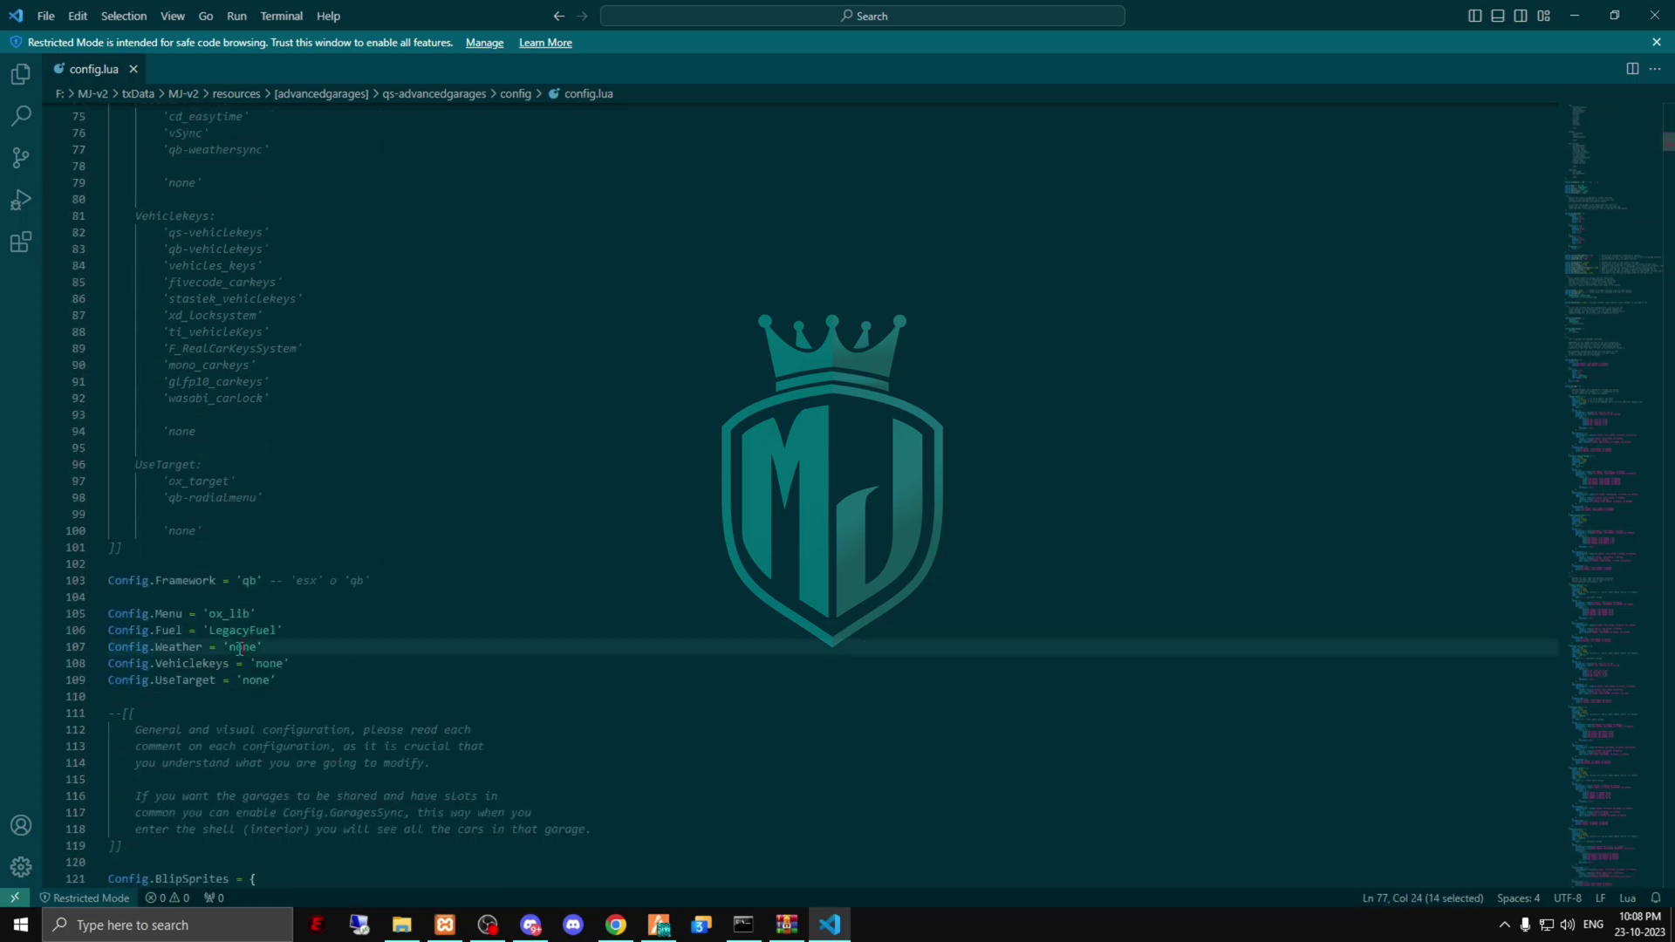
# Step: Set Vehiclekeys to 'qb-vehiclekeys' and UseTarget to 'qb-radialmenu'
pyautogui.doubleClick(174, 250)
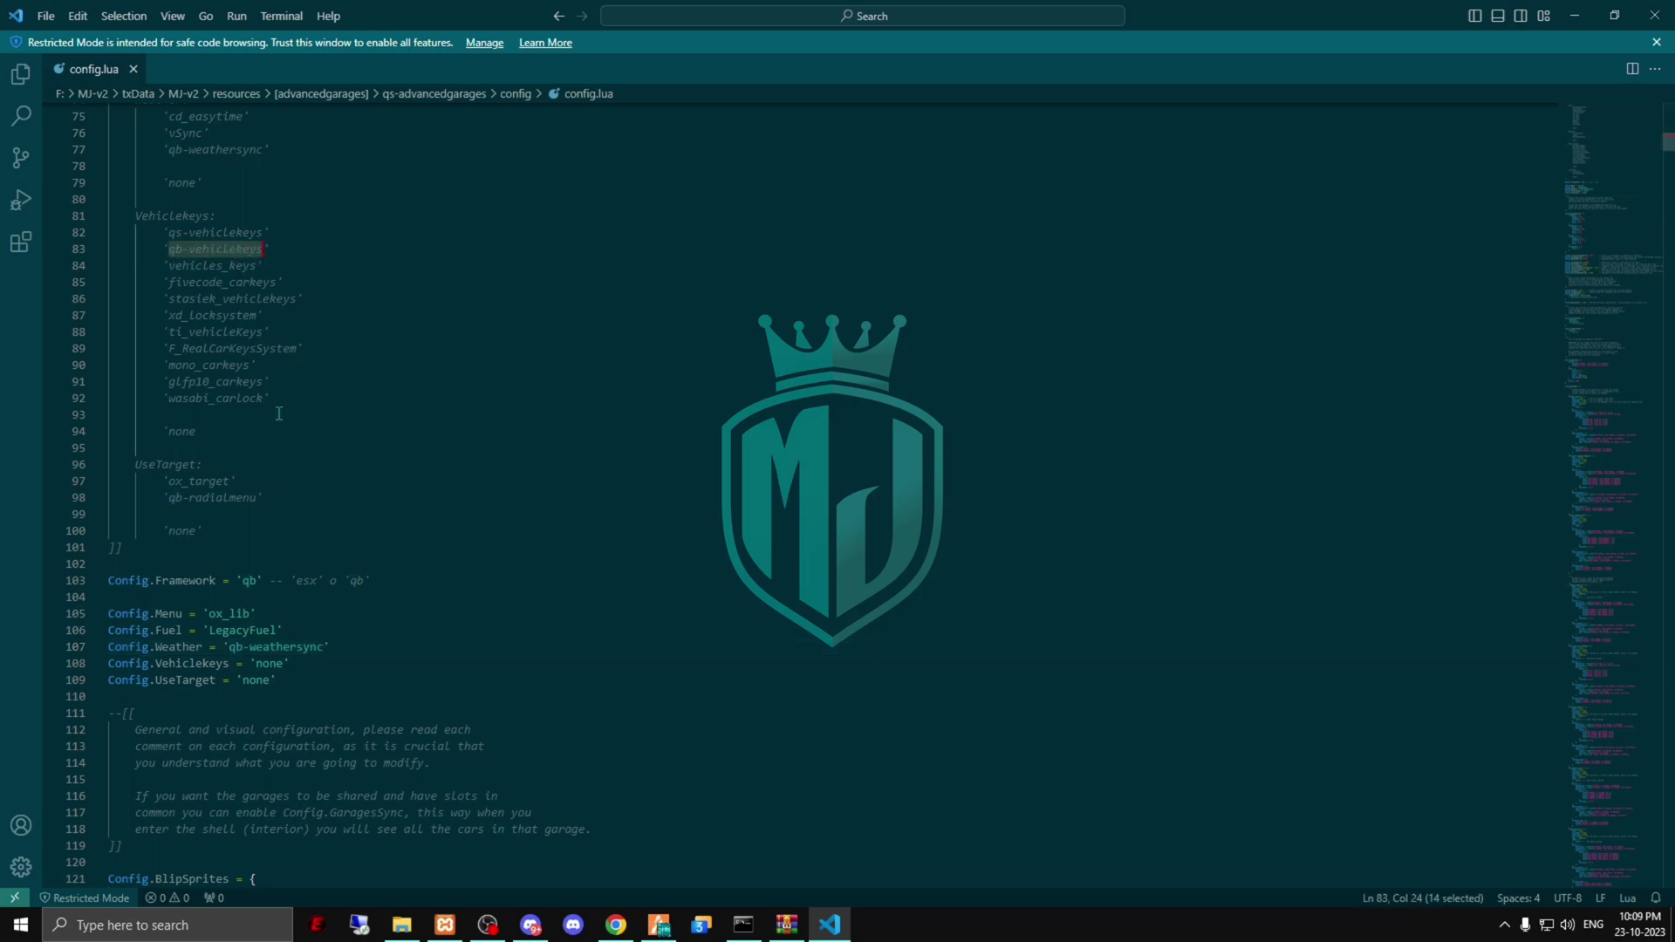
pyautogui.doubleClick(269, 662)
pyautogui.write('qb-vehiclekeys')
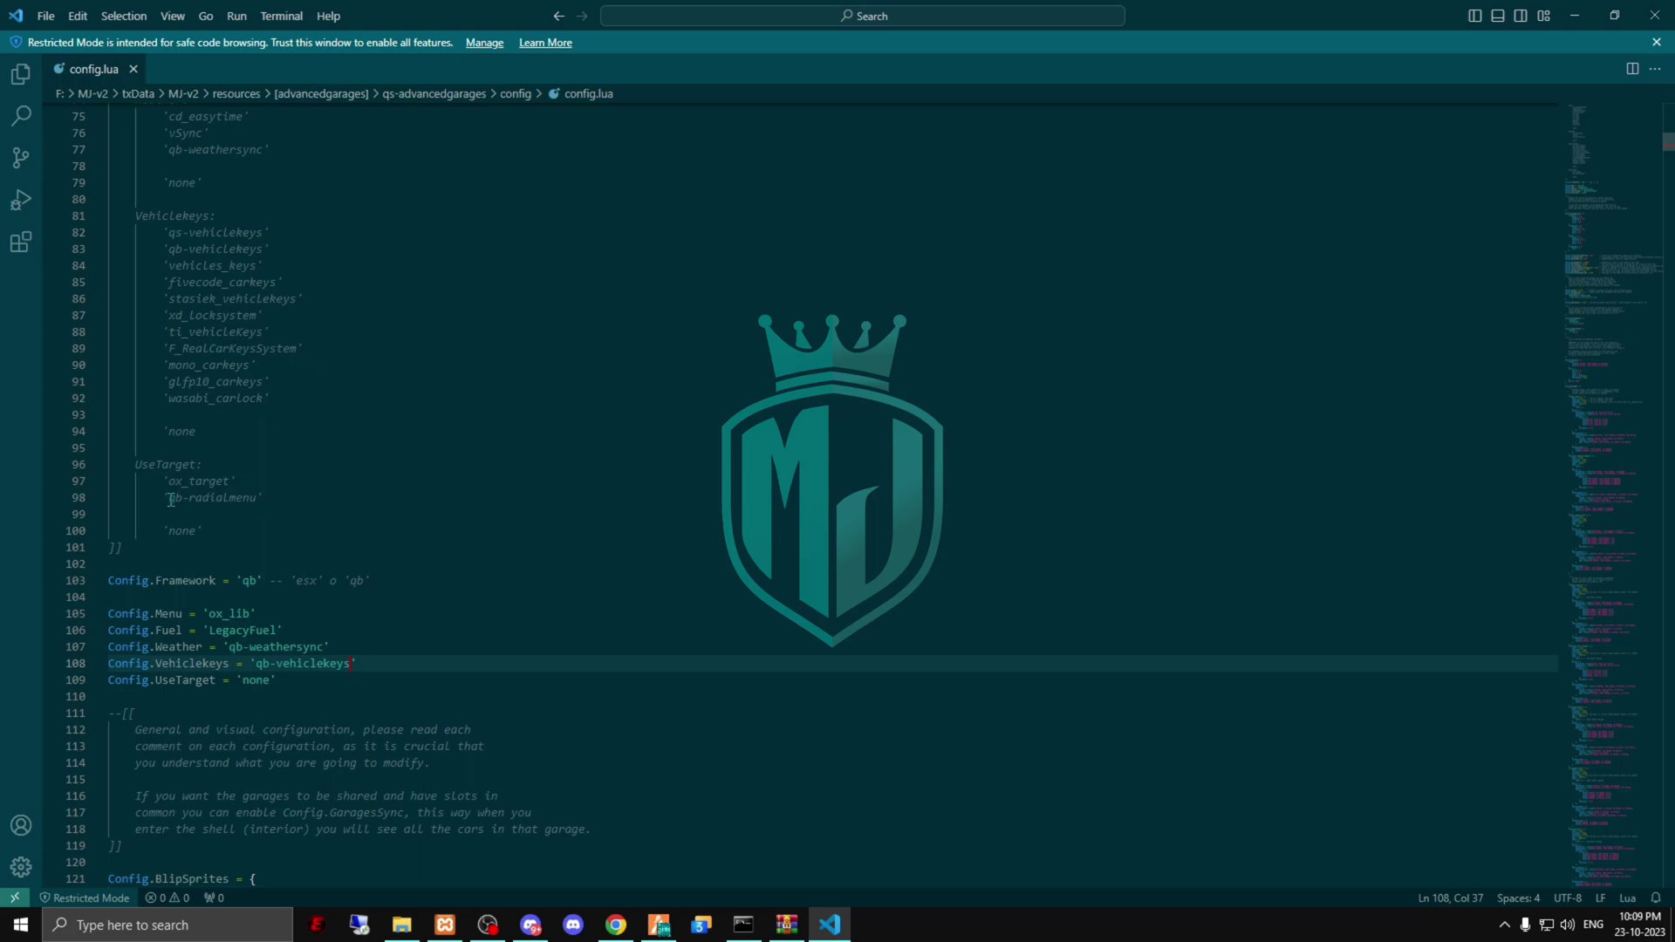
pyautogui.moveTo(171, 499); pyautogui.dragTo(268, 498)
pyautogui.hotkey('ctrl', 'c')
pyautogui.doubleClick(256, 680)
pyautogui.hotkey('ctrl', 'v')
# Step: Return to the browser and scroll to Quasar Store's features list
pyautogui.click(663, 572)
pyautogui.scroll(-20, 661, 584)
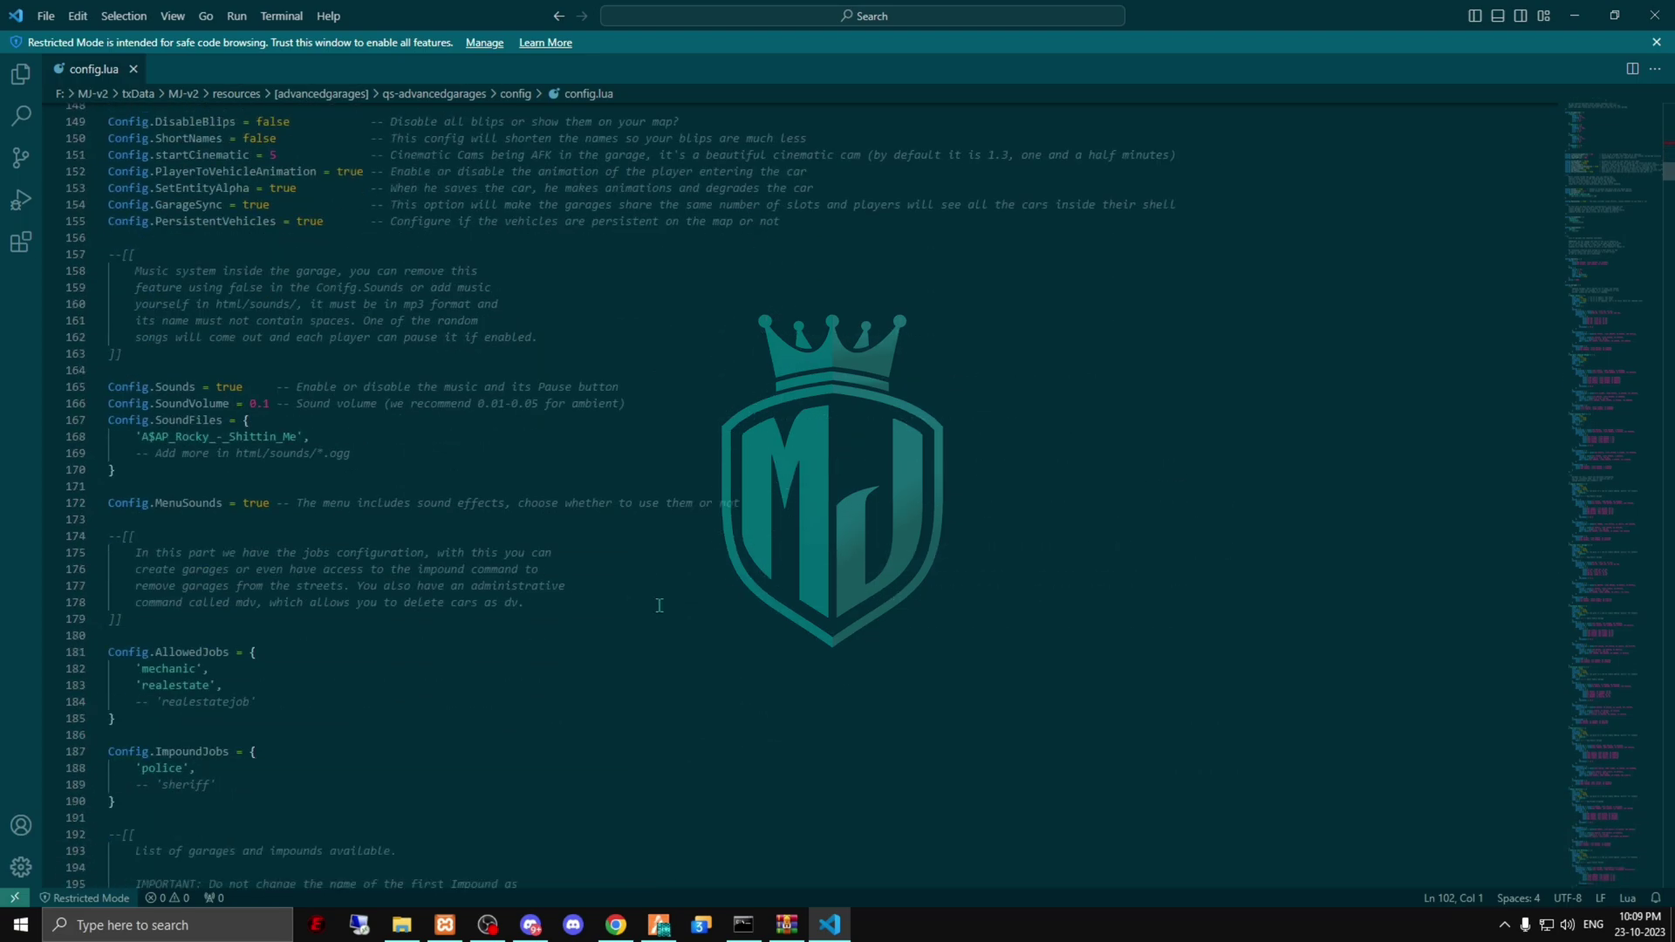
pyautogui.click(624, 922)
pyautogui.scroll(-5, 643, 579)
# Step: Read through the Advanced Garages Features list on the Quasar Store page
pyautogui.hotkey('ctrl', 'Tab')
pyautogui.scroll(-5, 684, 529)
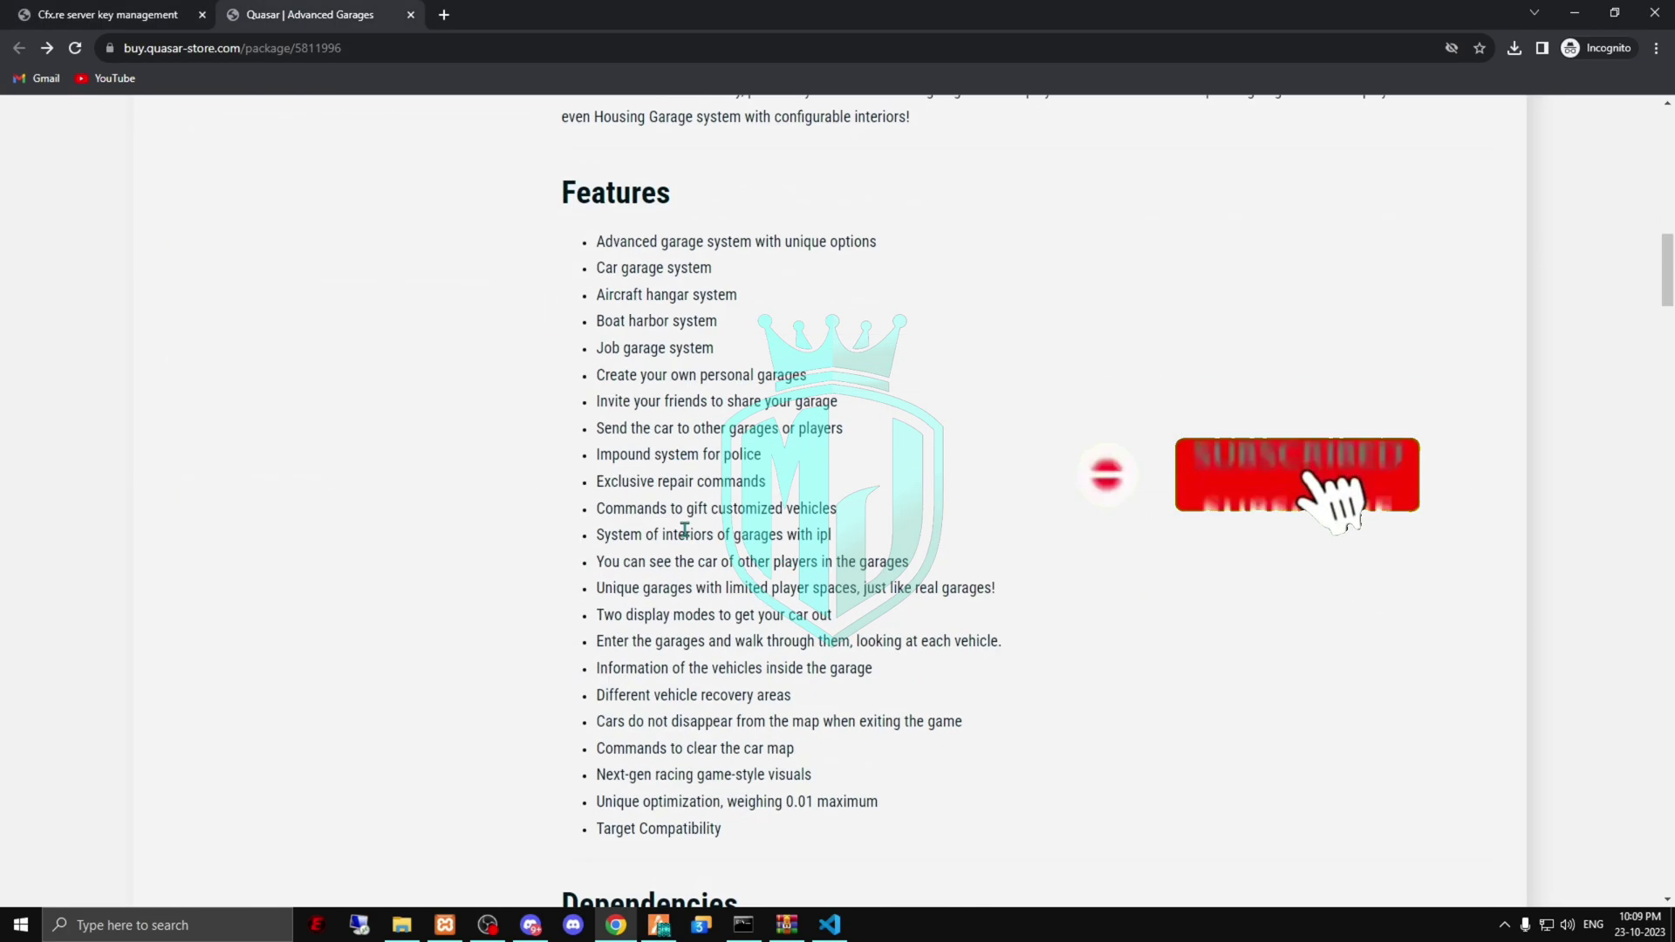
pyautogui.scroll(4, 685, 530)
pyautogui.scroll(-4, 575, 590)
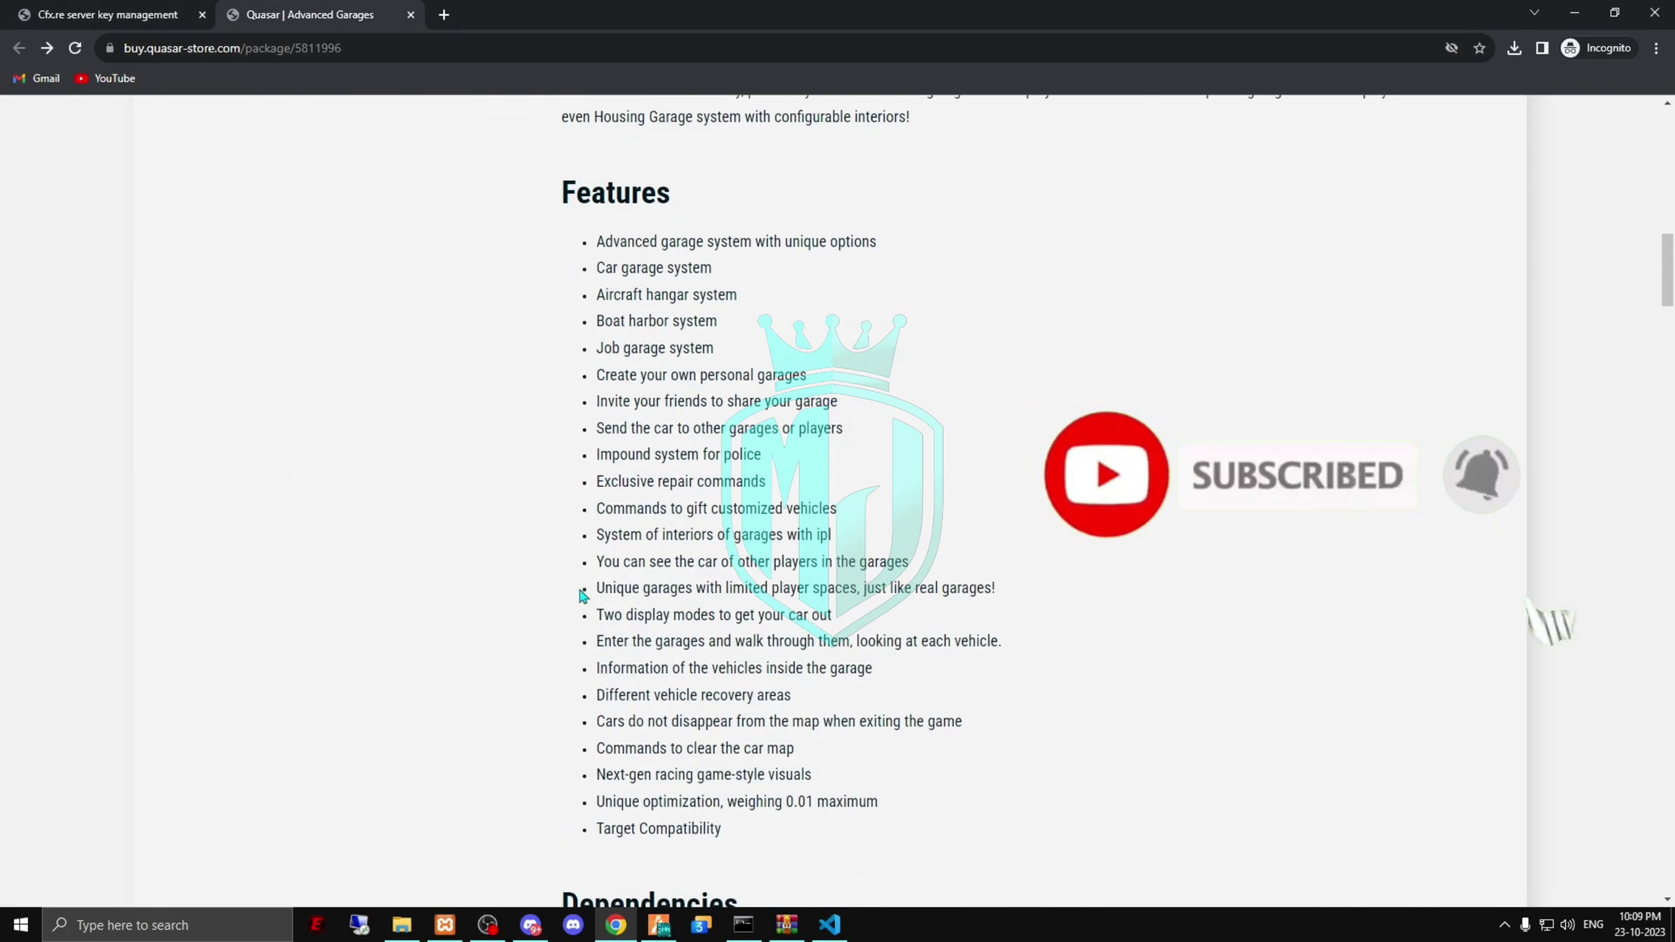
pyautogui.moveTo(671, 342); pyautogui.dragTo(834, 760)
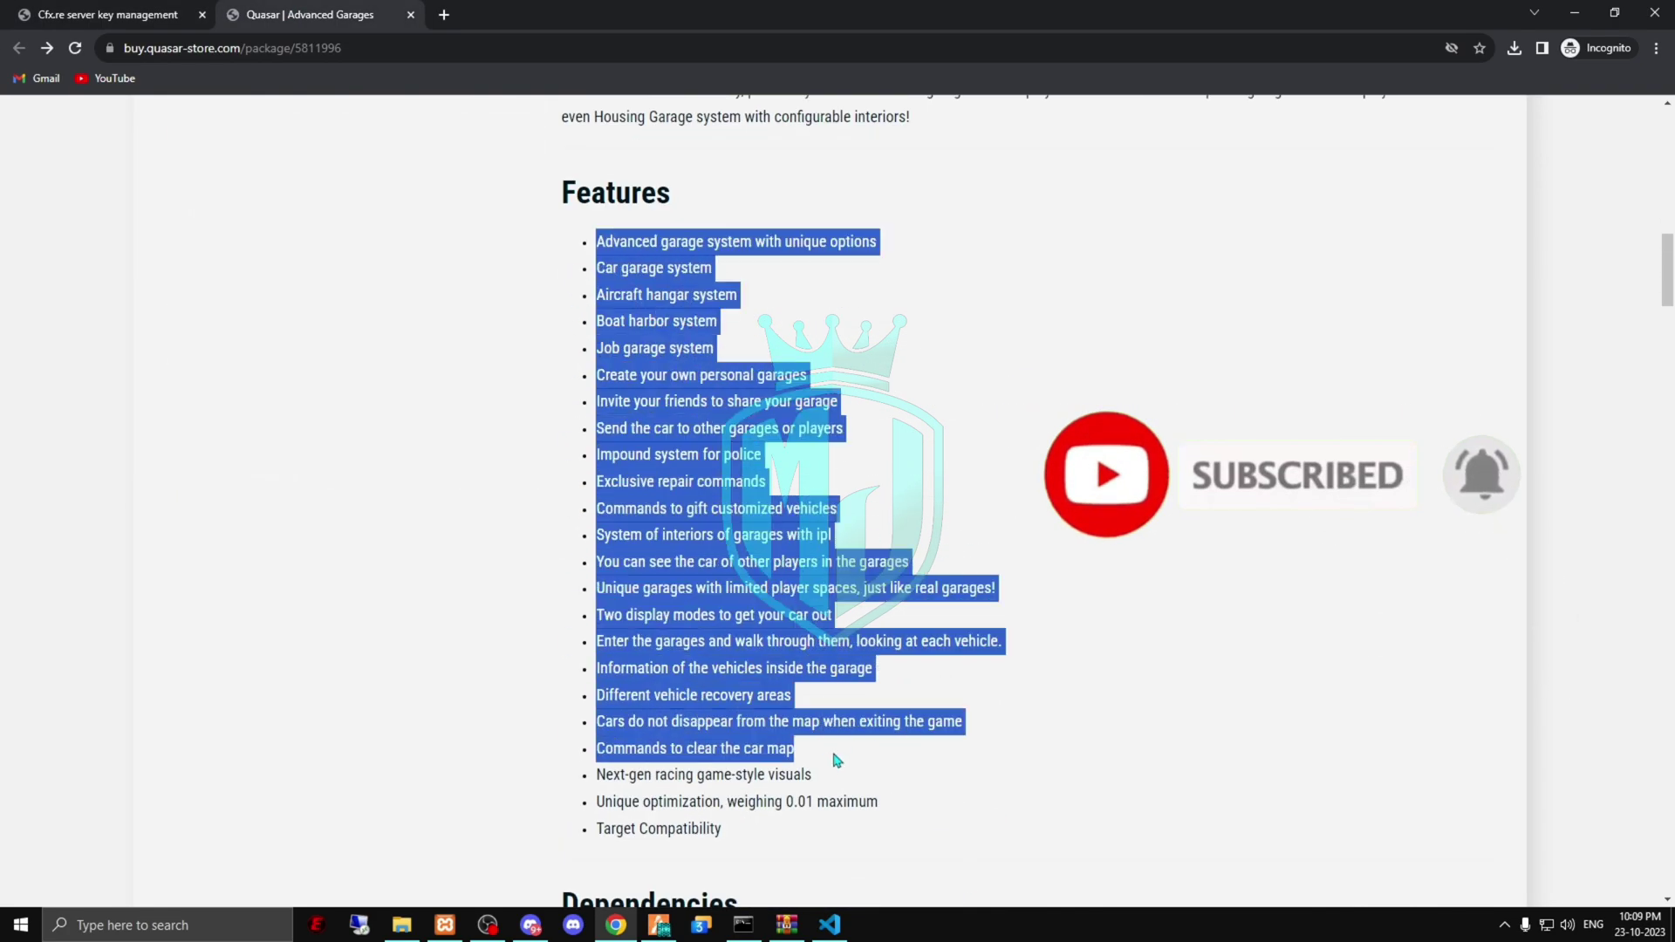
pyautogui.click(811, 714)
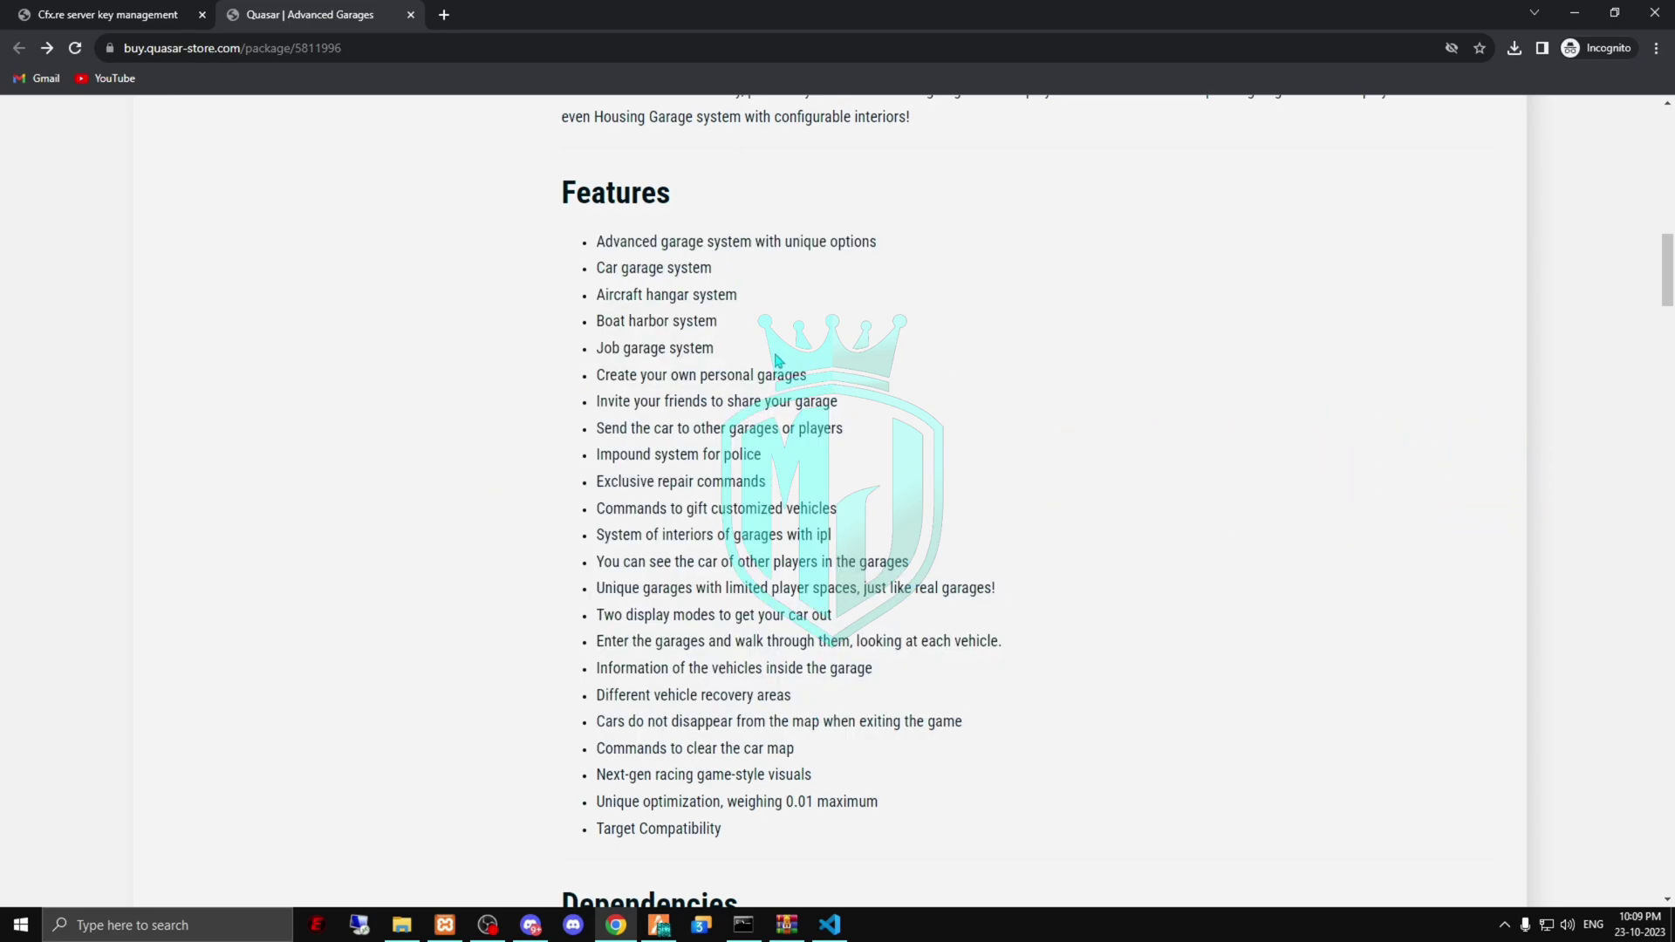
# Step: Scroll through the Dependencies and Preview images, then return to the FiveM game
pyautogui.scroll(-7, 872, 744)
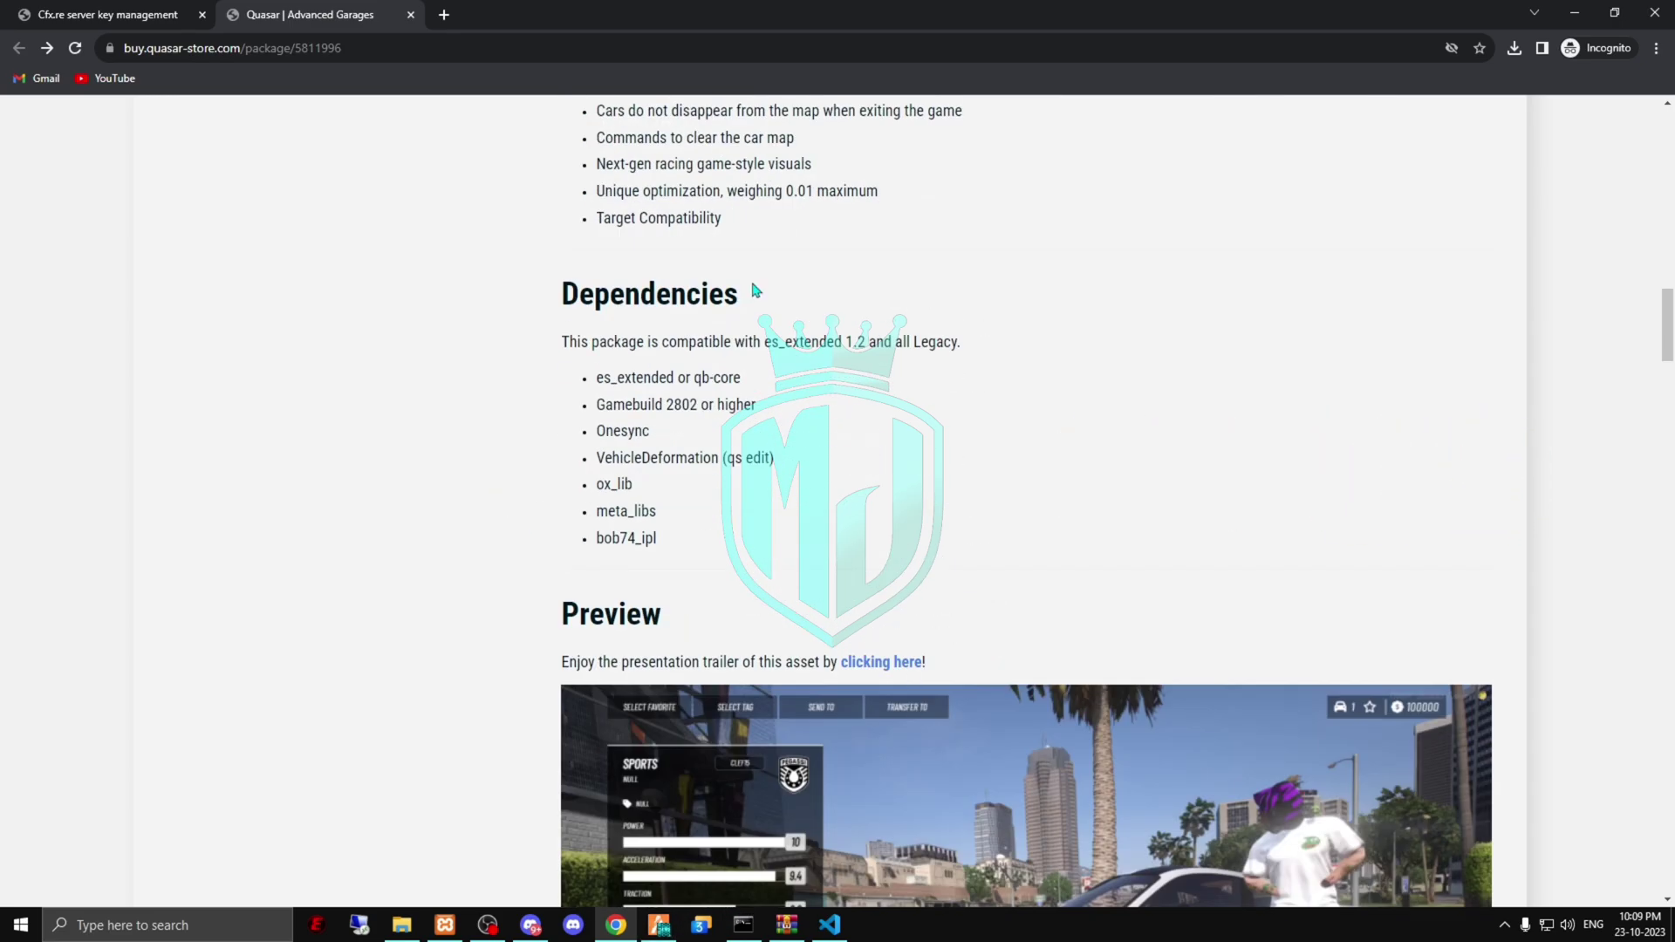
pyautogui.scroll(-10, 831, 509)
pyautogui.scroll(-5, 540, 500)
pyautogui.scroll(5, 509, 525)
pyautogui.scroll(-20, 510, 525)
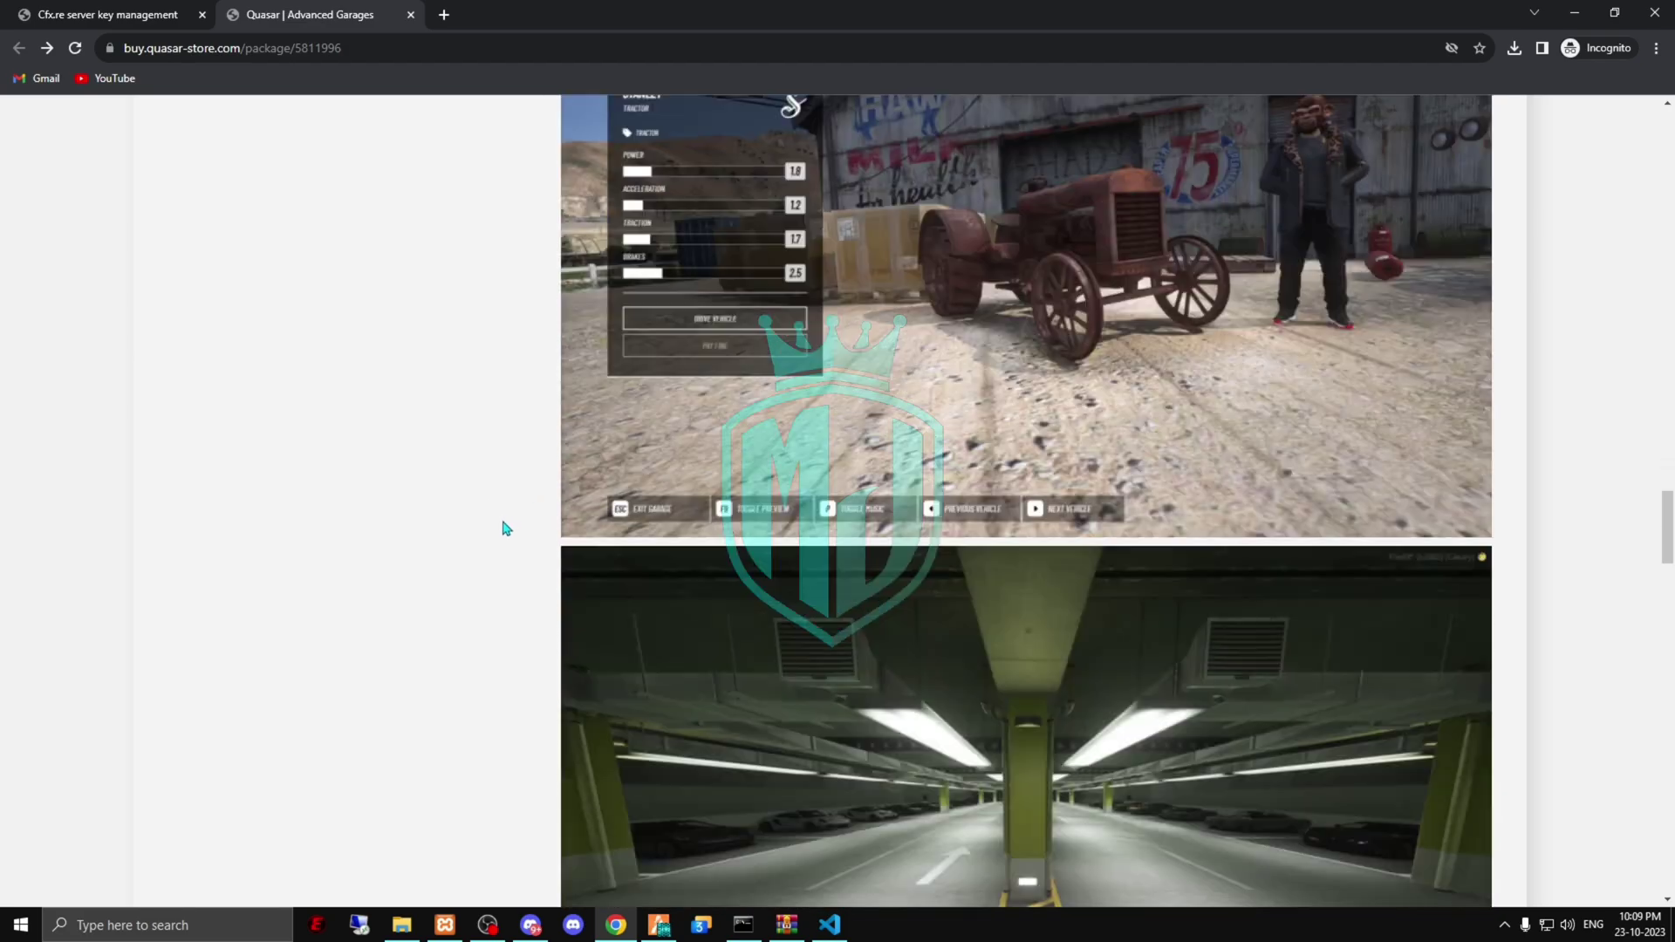
pyautogui.scroll(10, 819, 441)
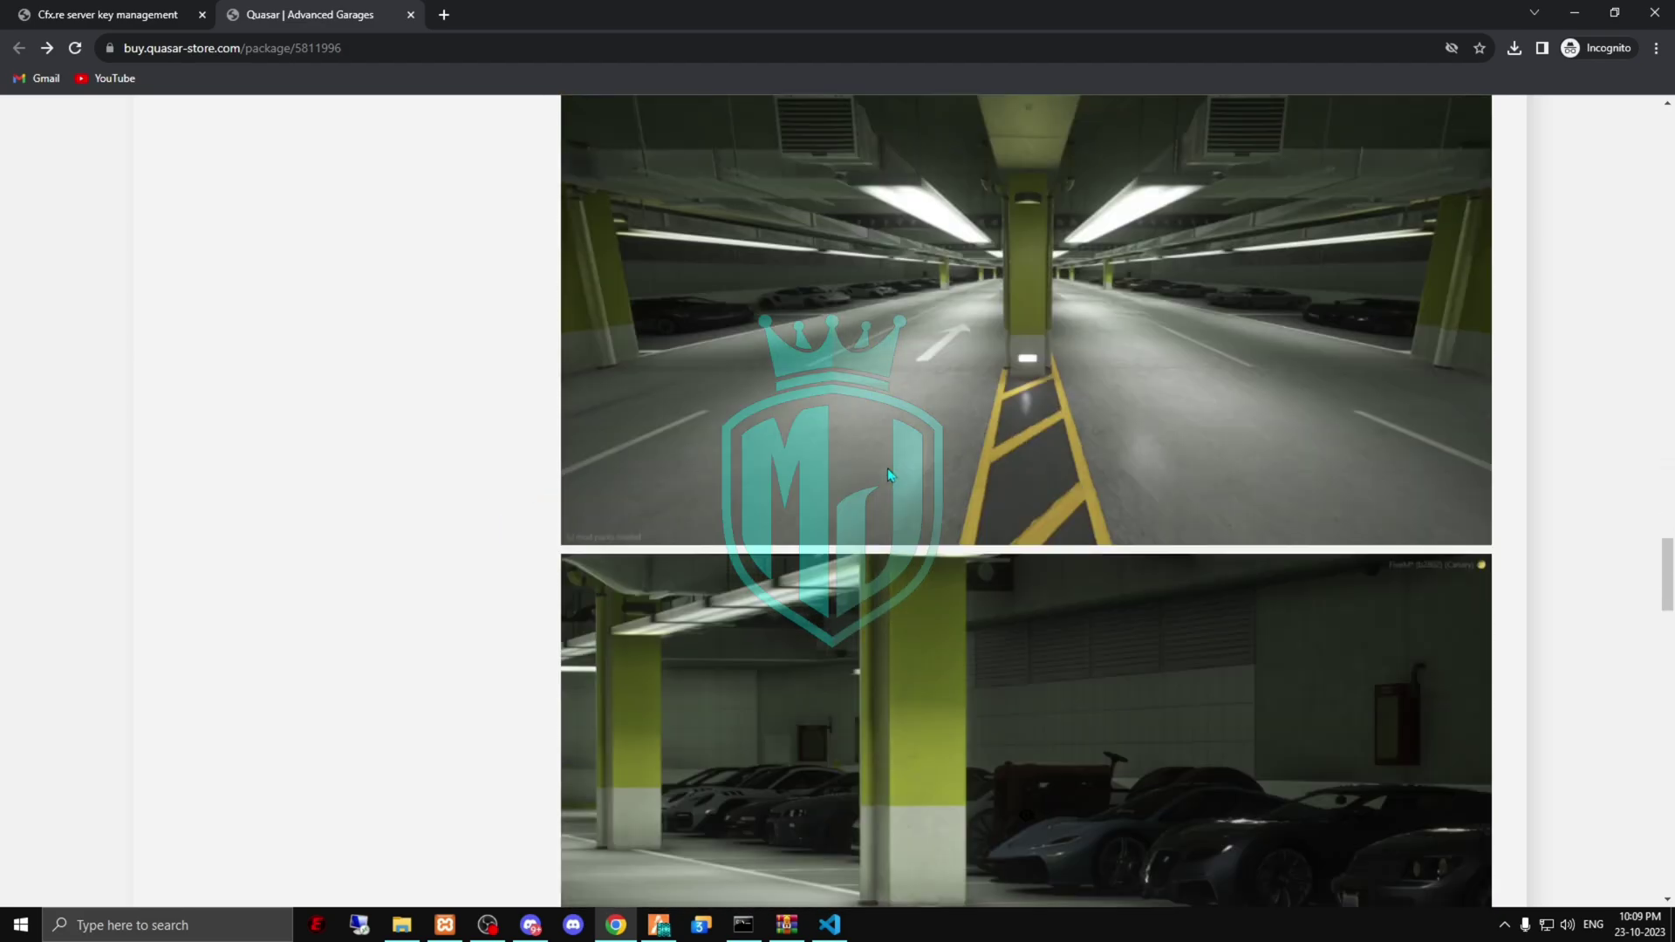
pyautogui.scroll(-11, 907, 462)
pyautogui.scroll(-5, 953, 472)
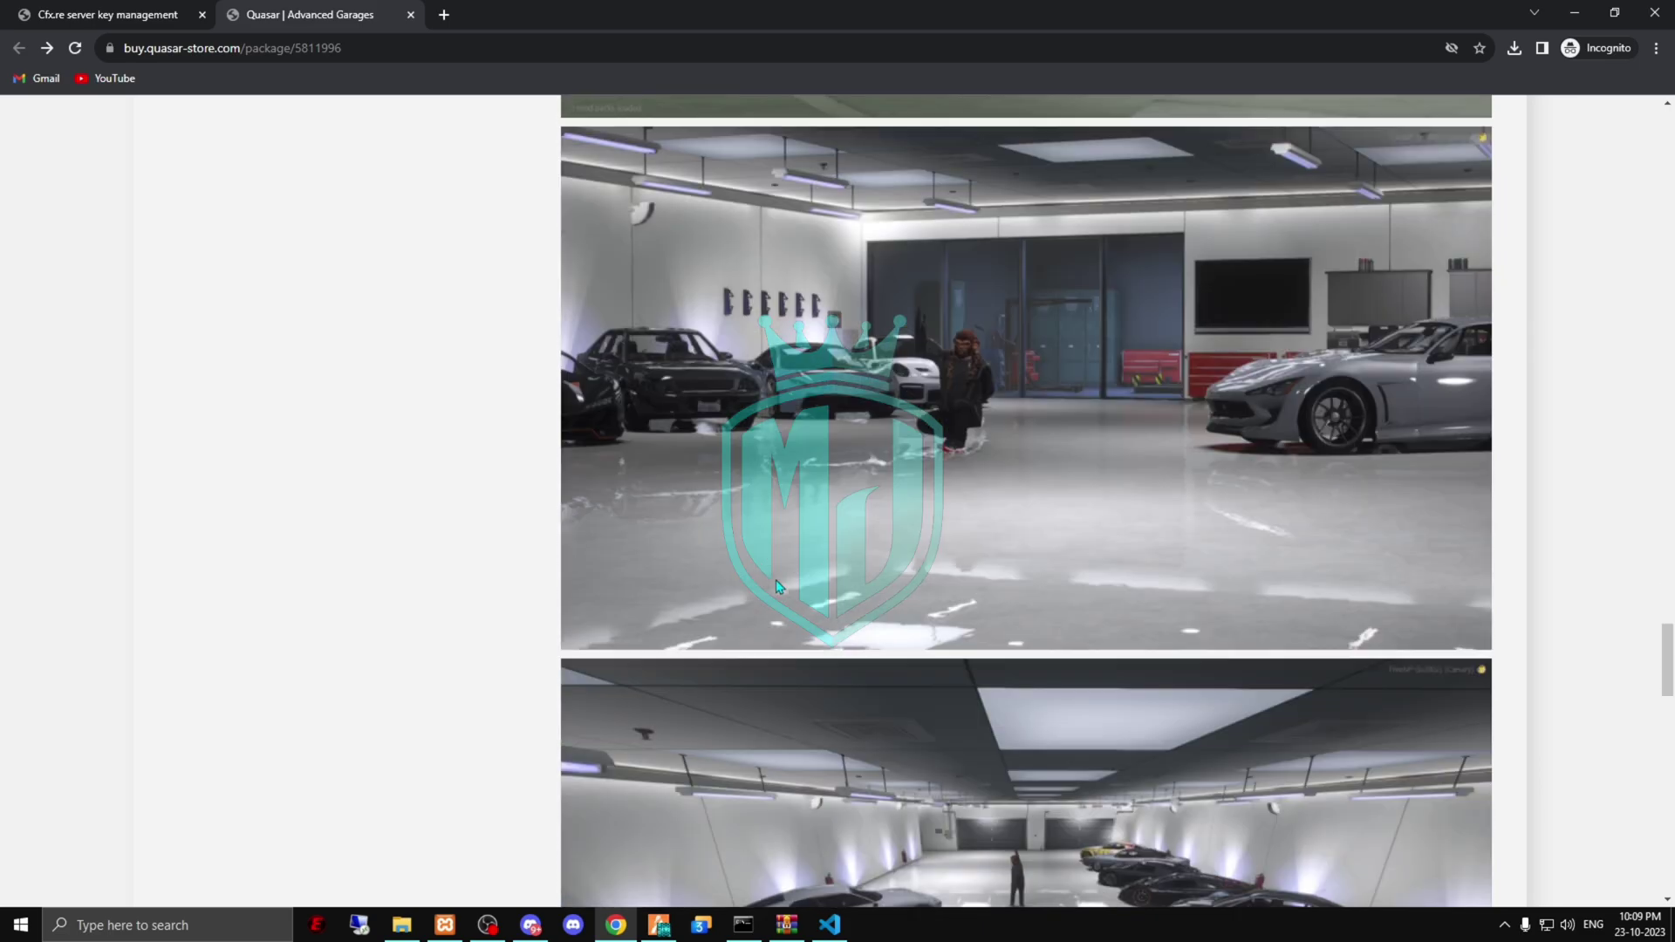
pyautogui.scroll(-18, 669, 455)
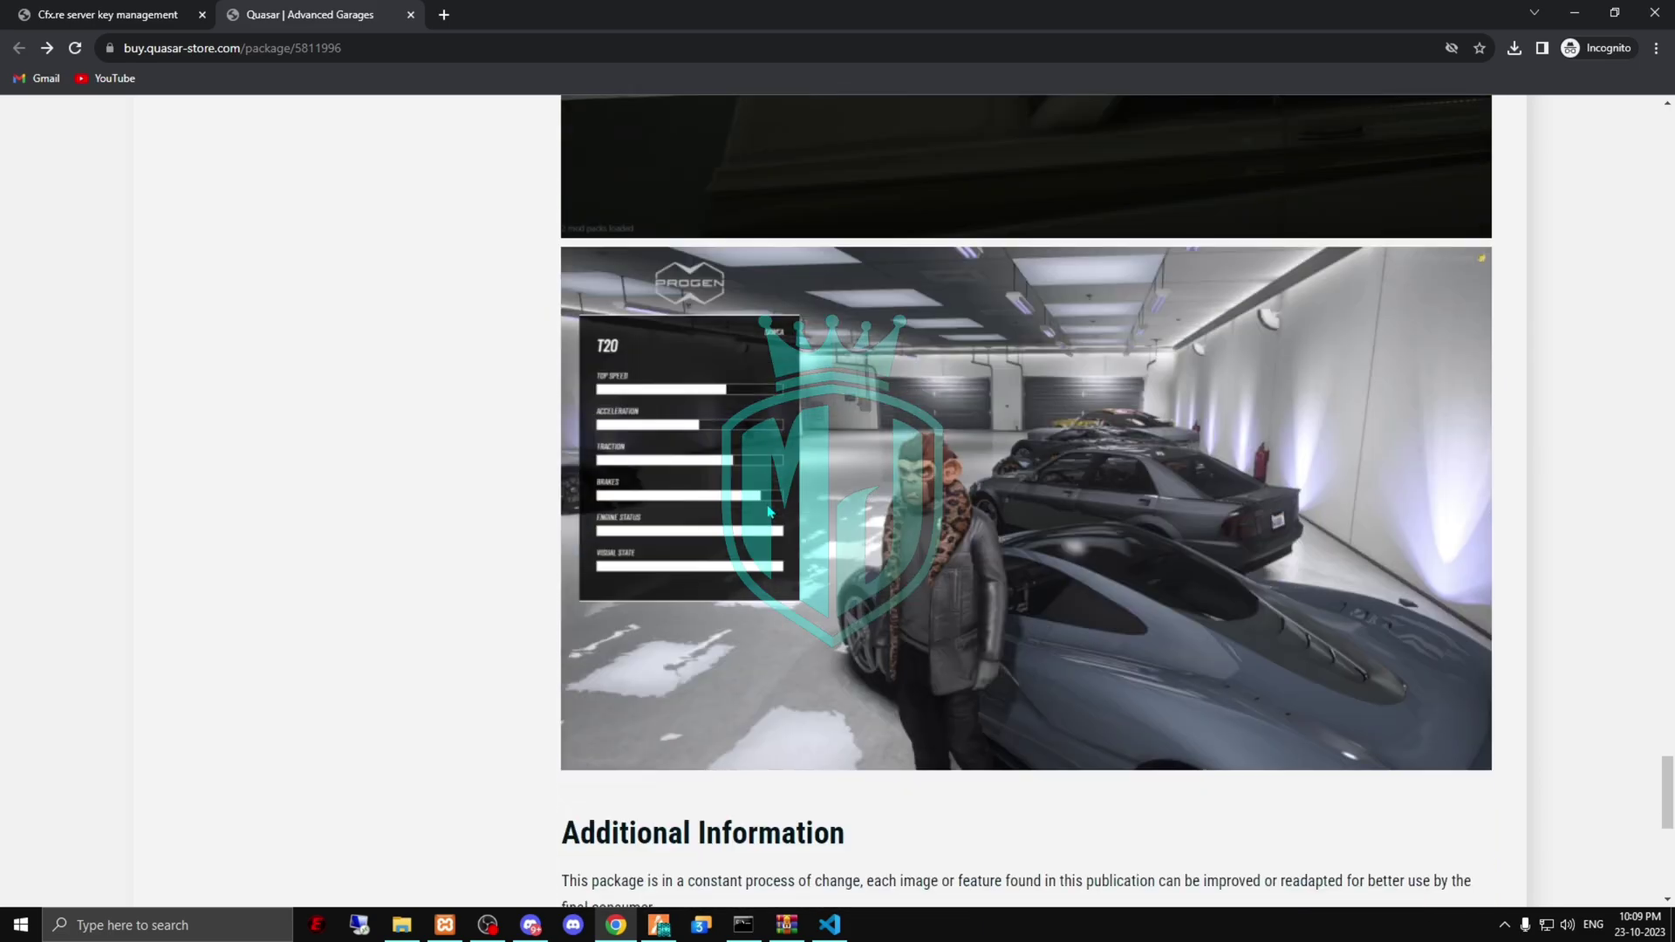
pyautogui.scroll(15, 526, 391)
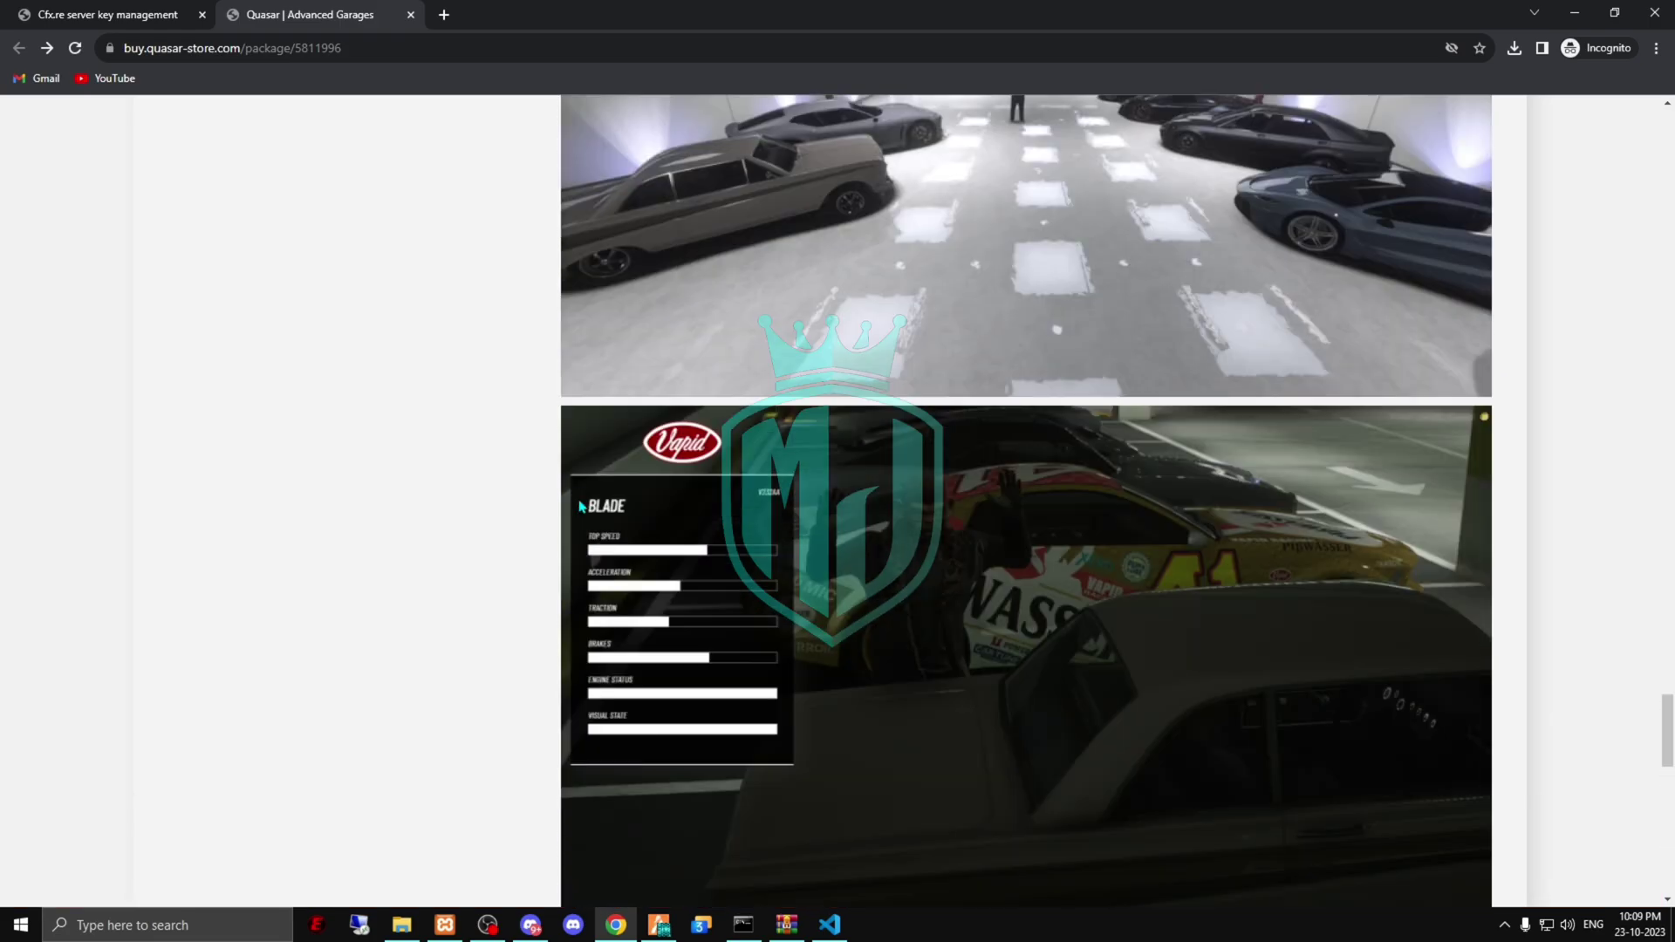
pyautogui.scroll(15, 547, 523)
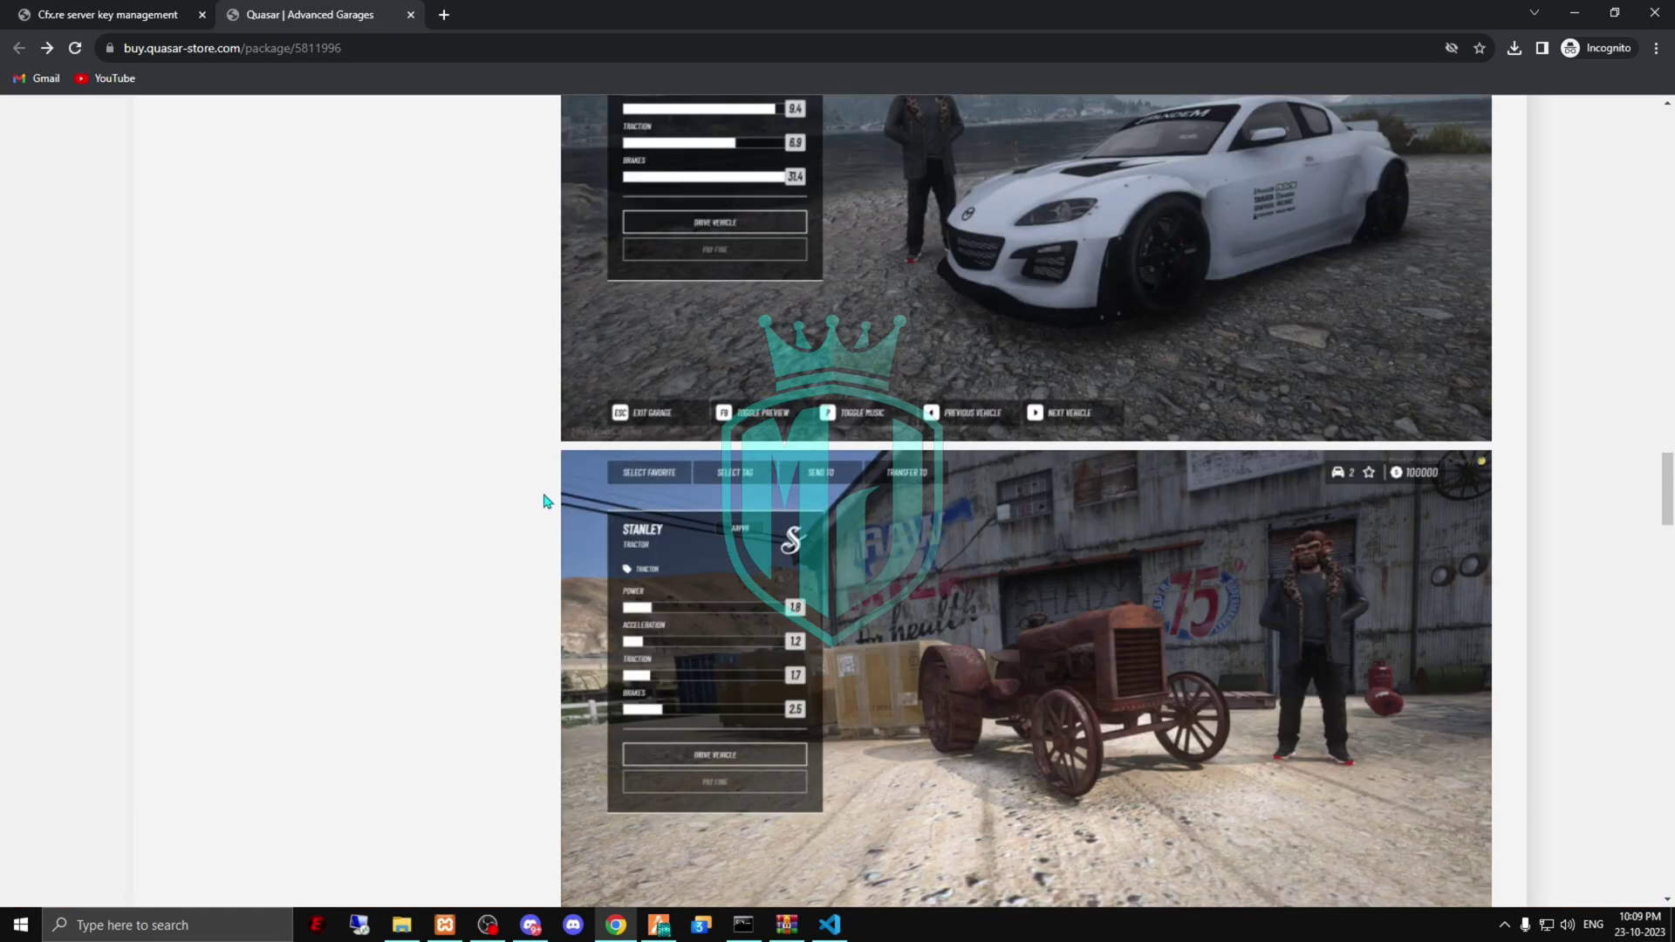
pyautogui.scroll(5, 547, 500)
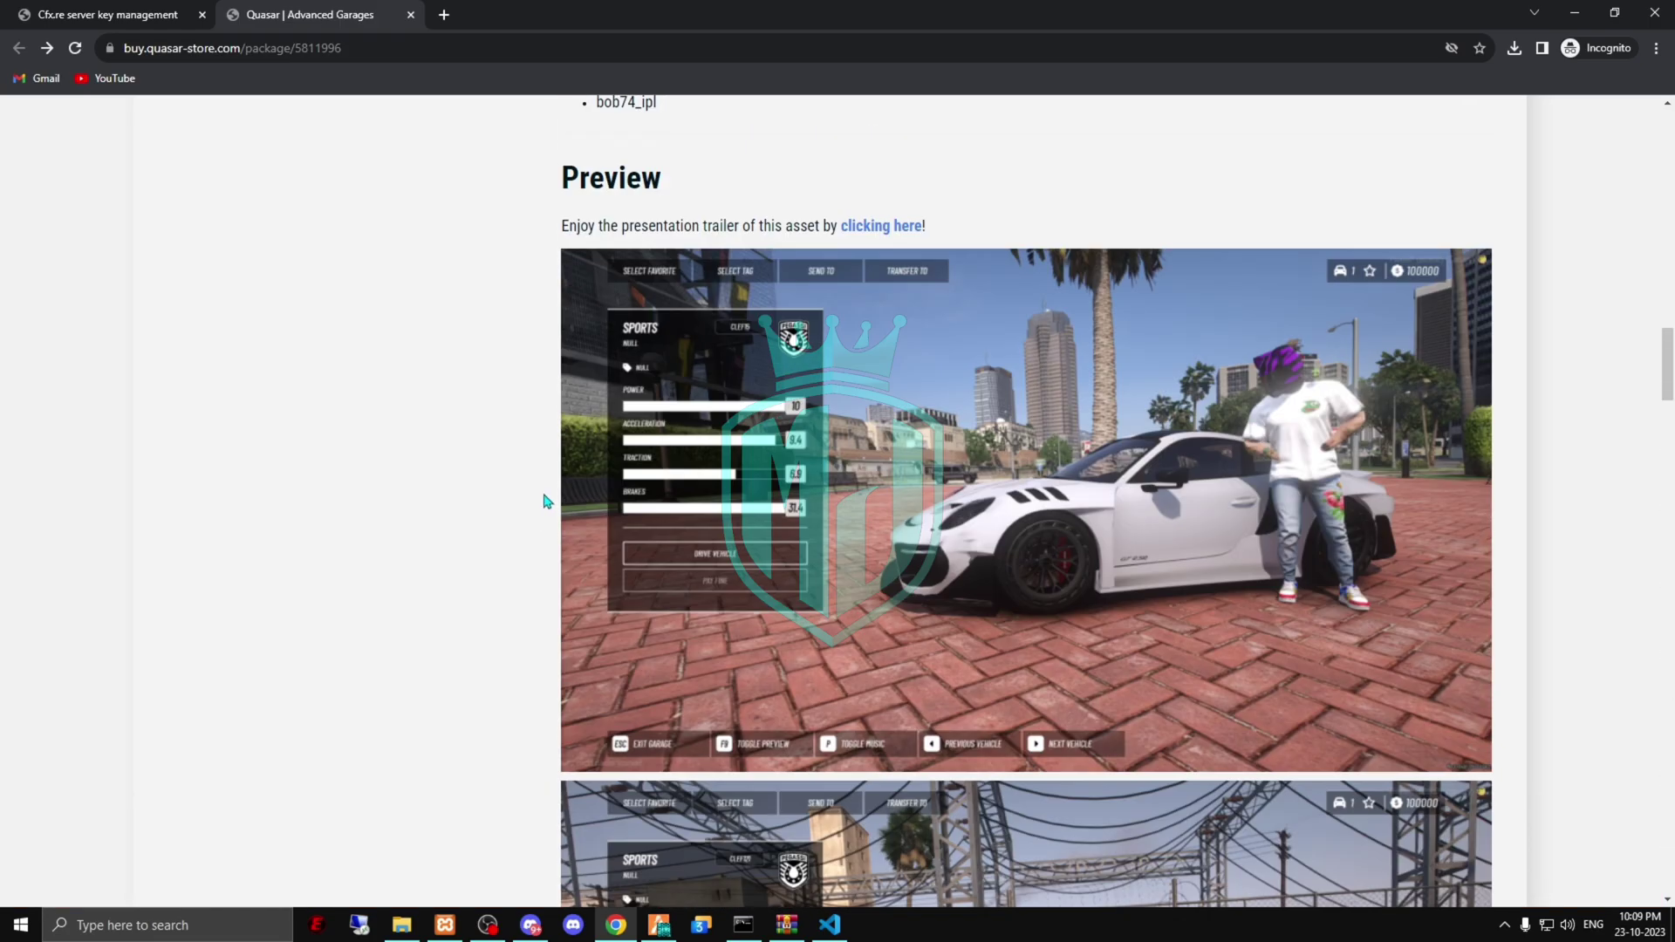
pyautogui.scroll(3, 547, 501)
pyautogui.click(673, 916)
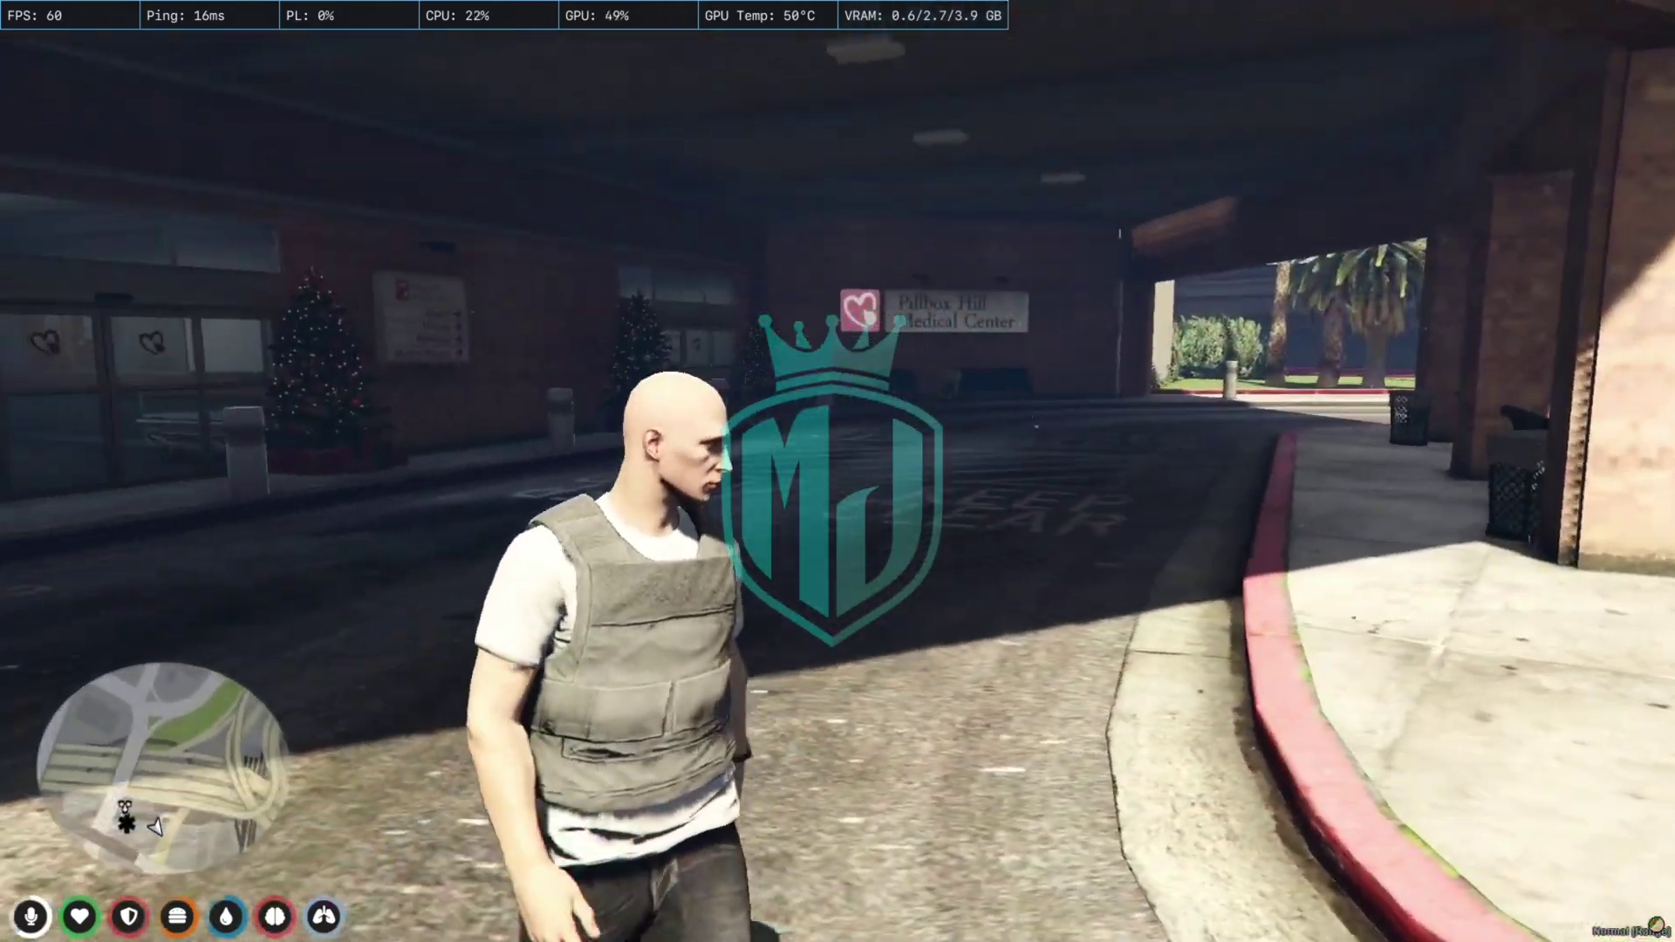
pyautogui.press('super')
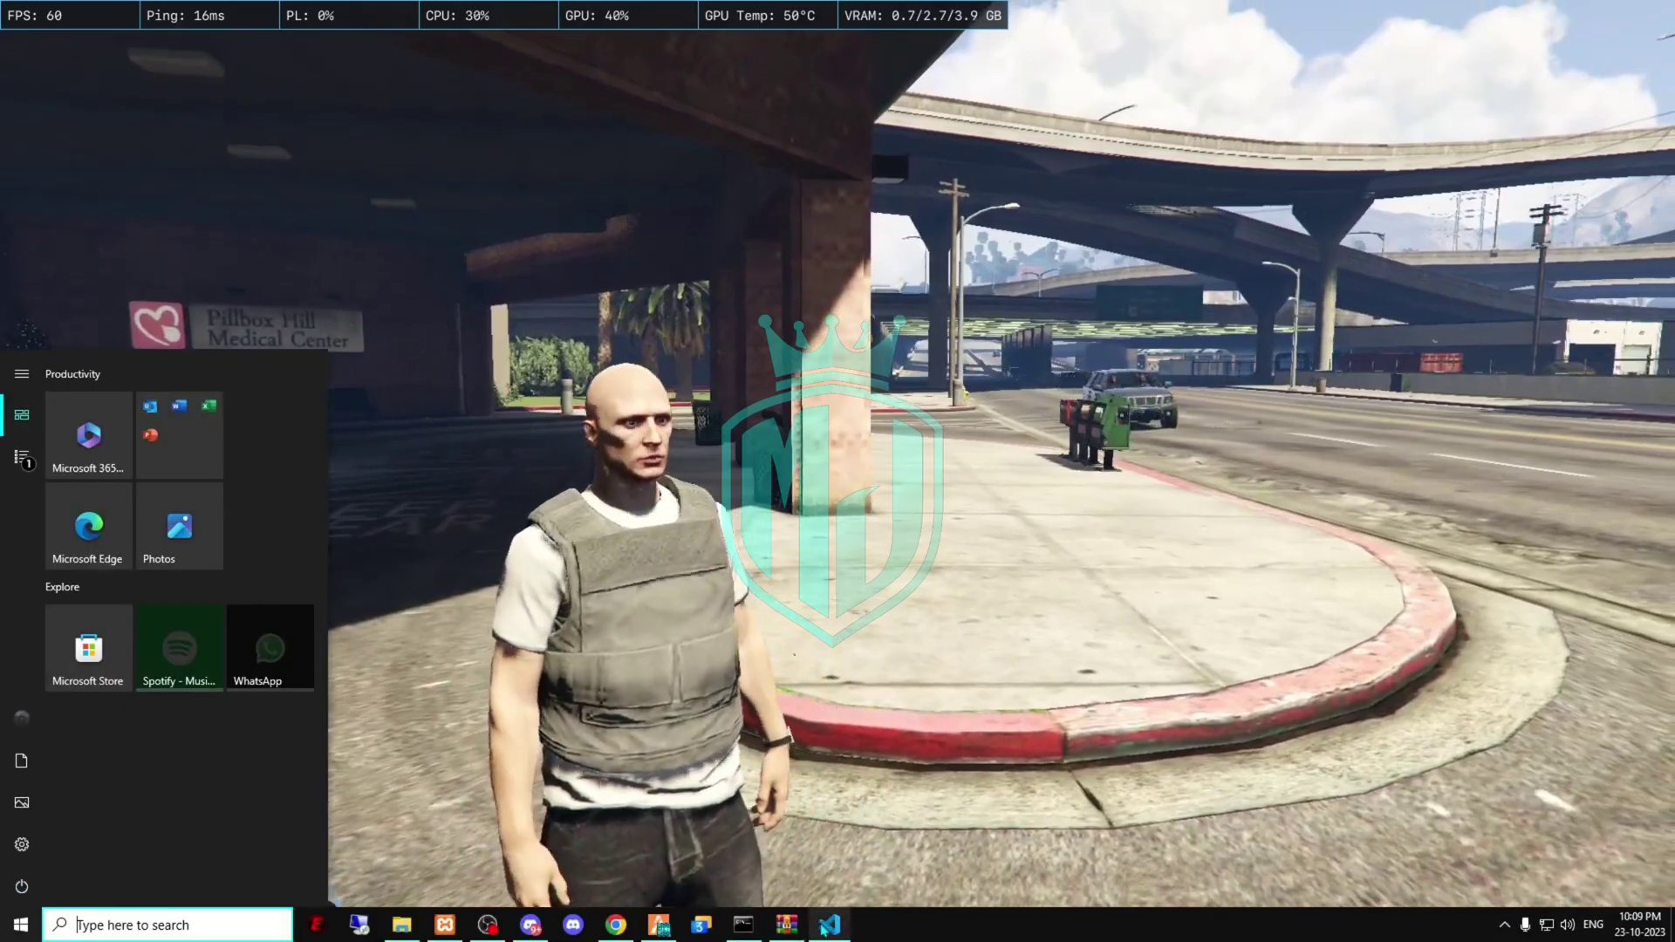
pyautogui.click(829, 925)
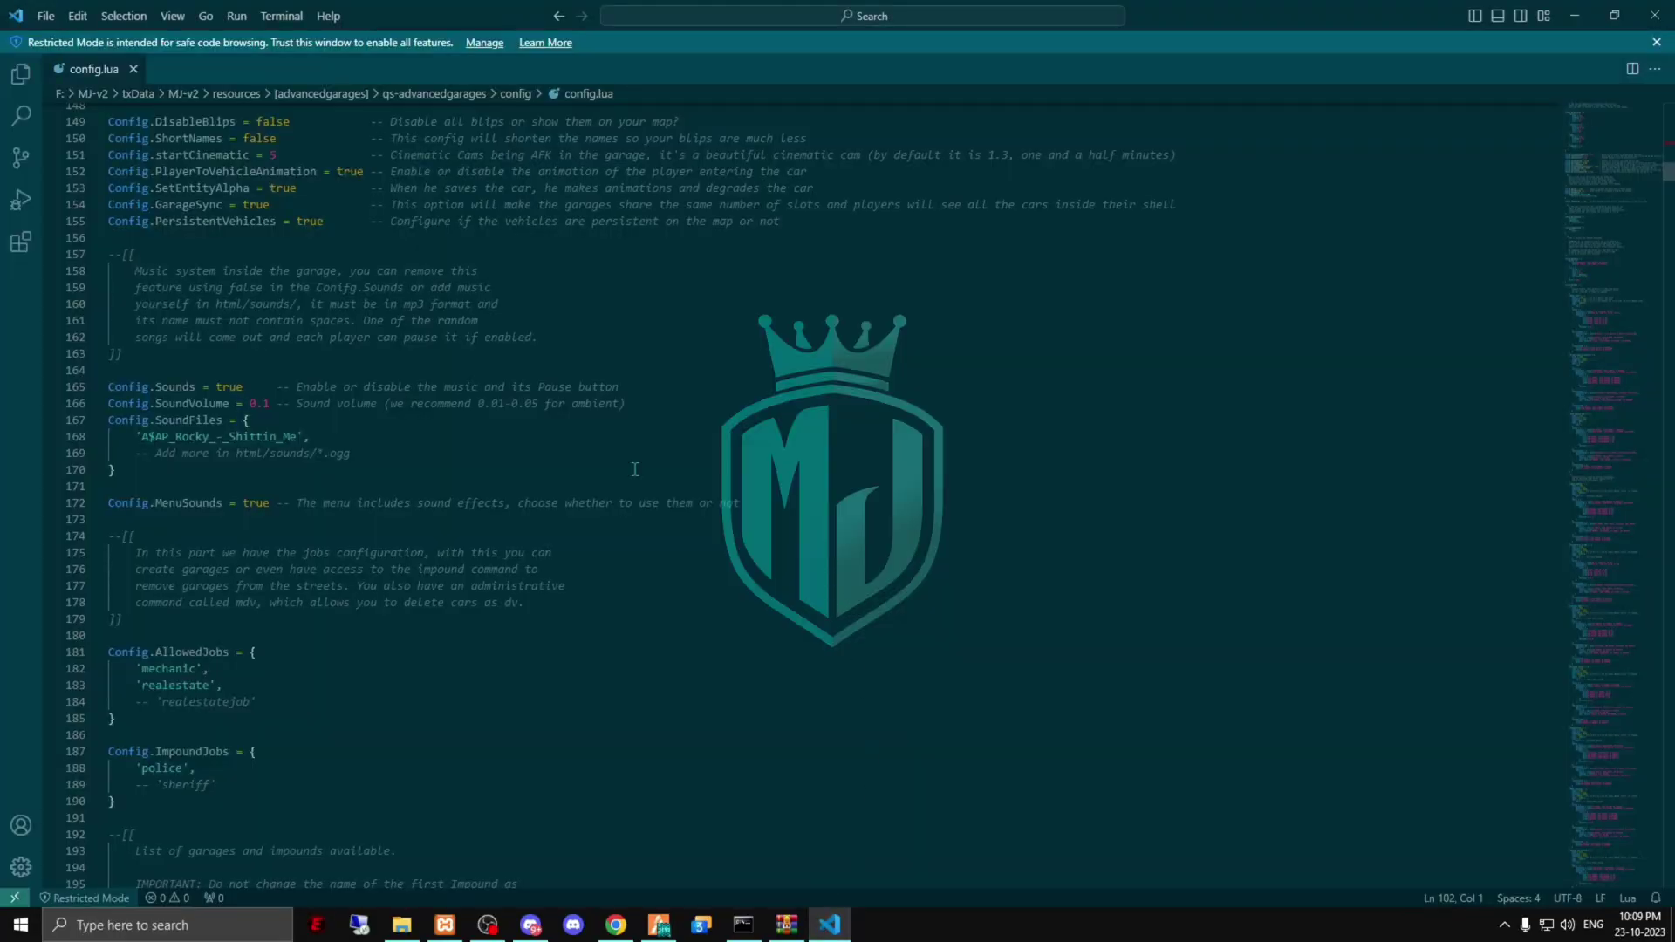
pyautogui.scroll(10, 682, 491)
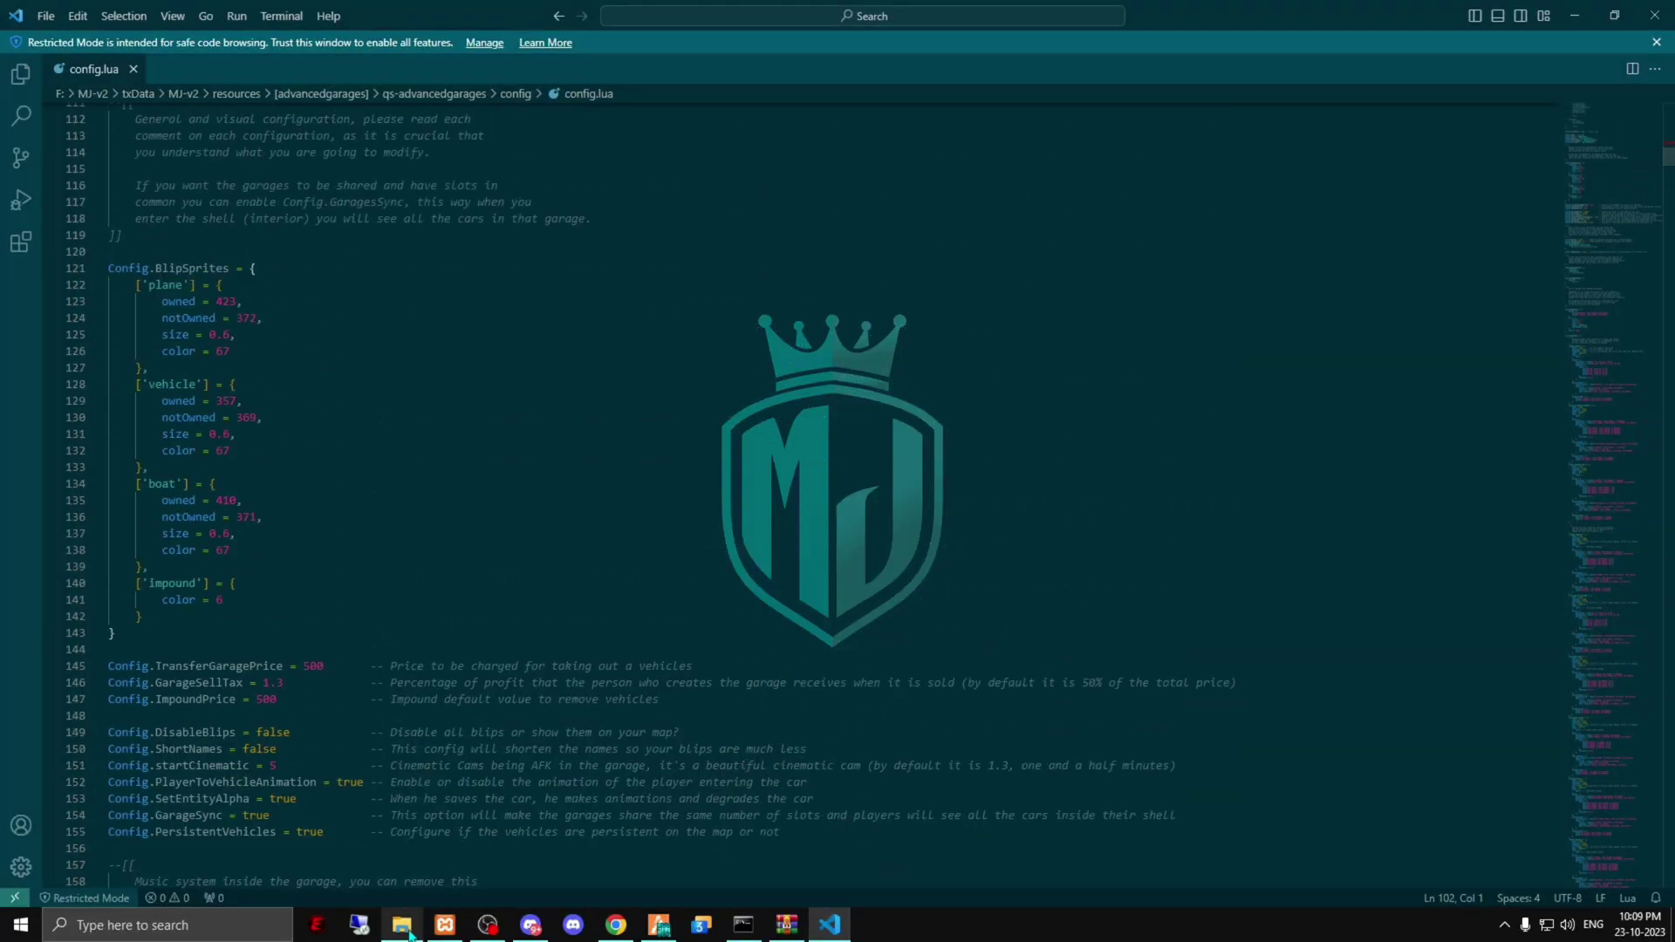
pyautogui.click(403, 926)
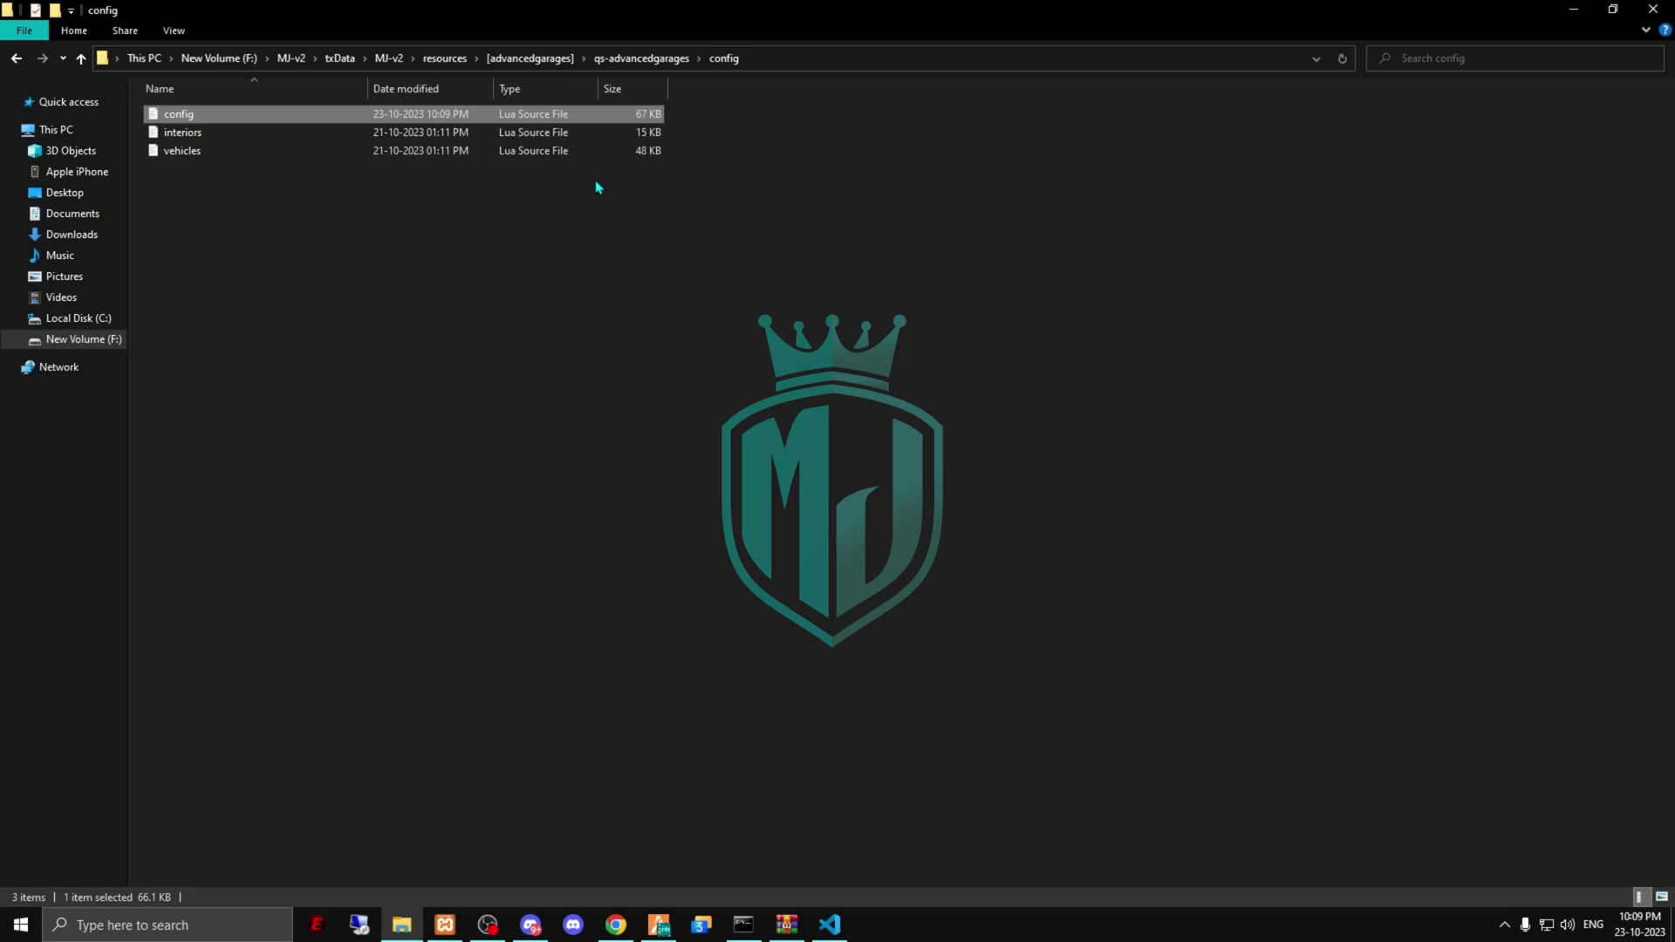
pyautogui.click(462, 63)
pyautogui.doubleClick(853, 140)
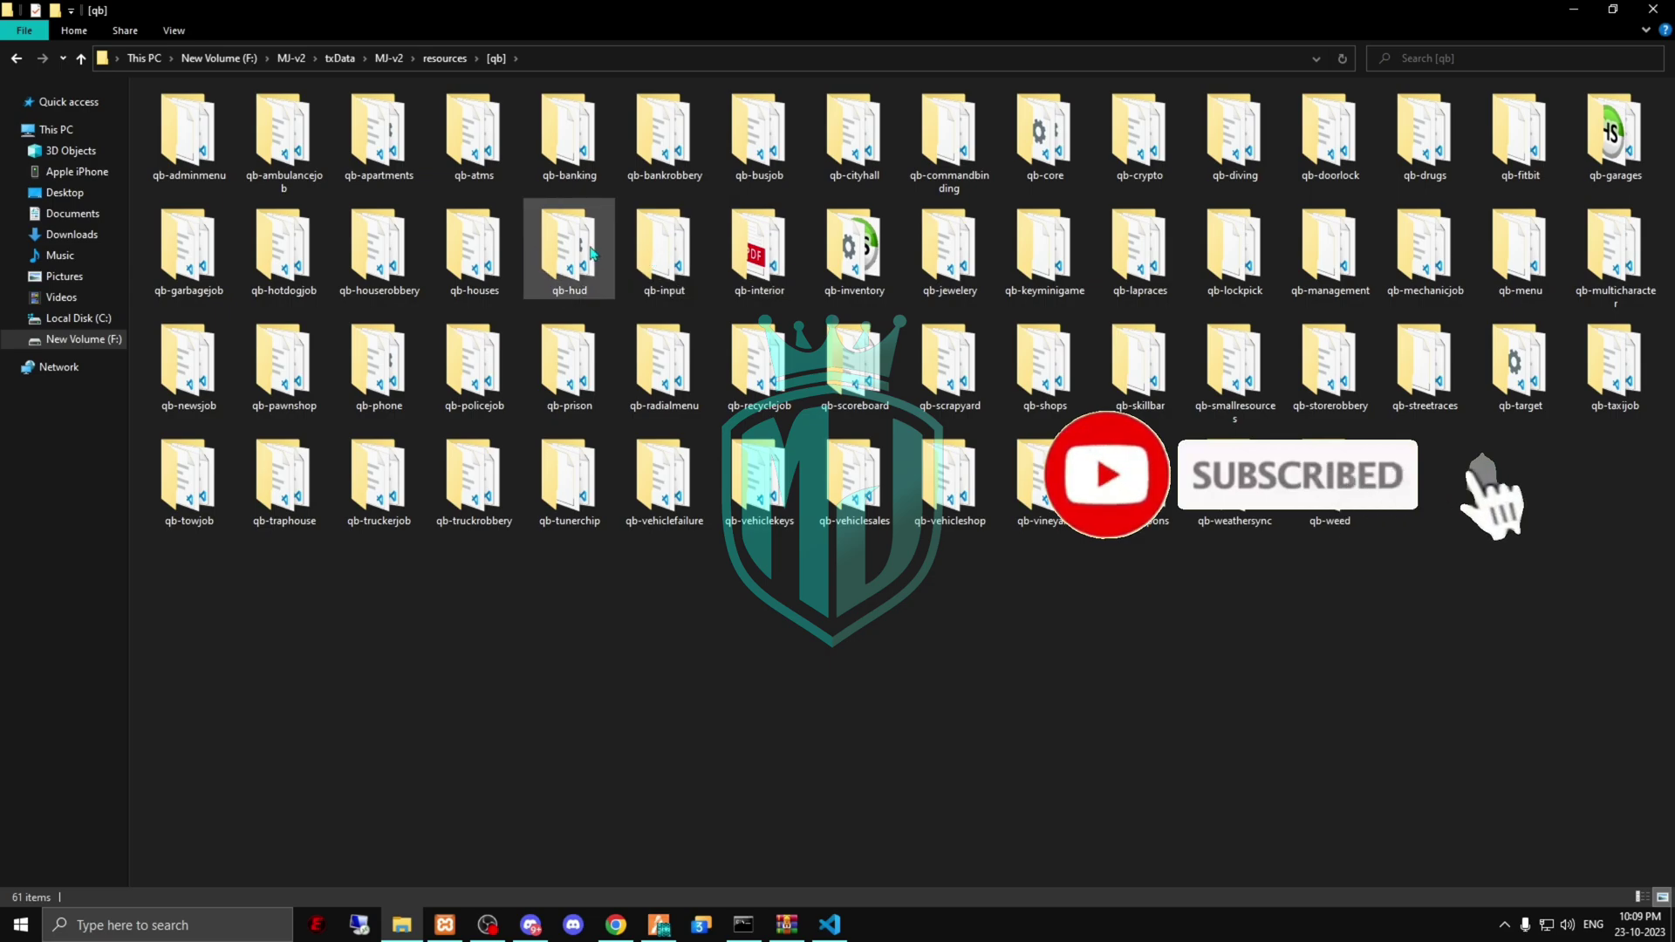
pyautogui.click(1624, 164)
pyautogui.press('F2')
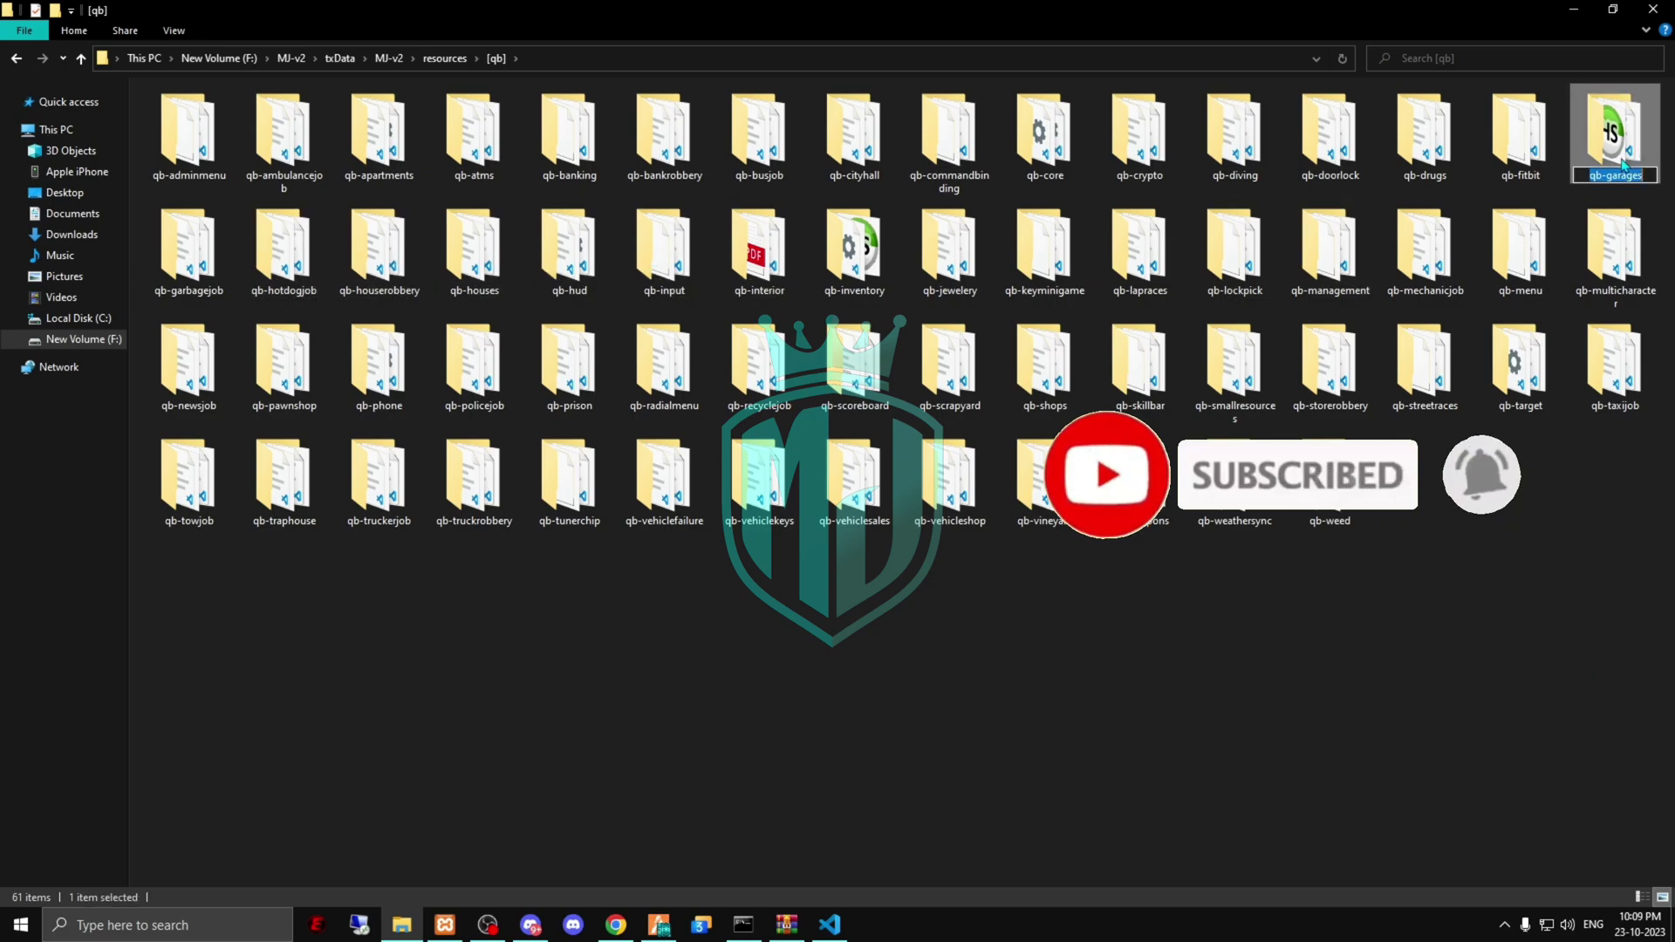
pyautogui.write('qb-radialmenu')
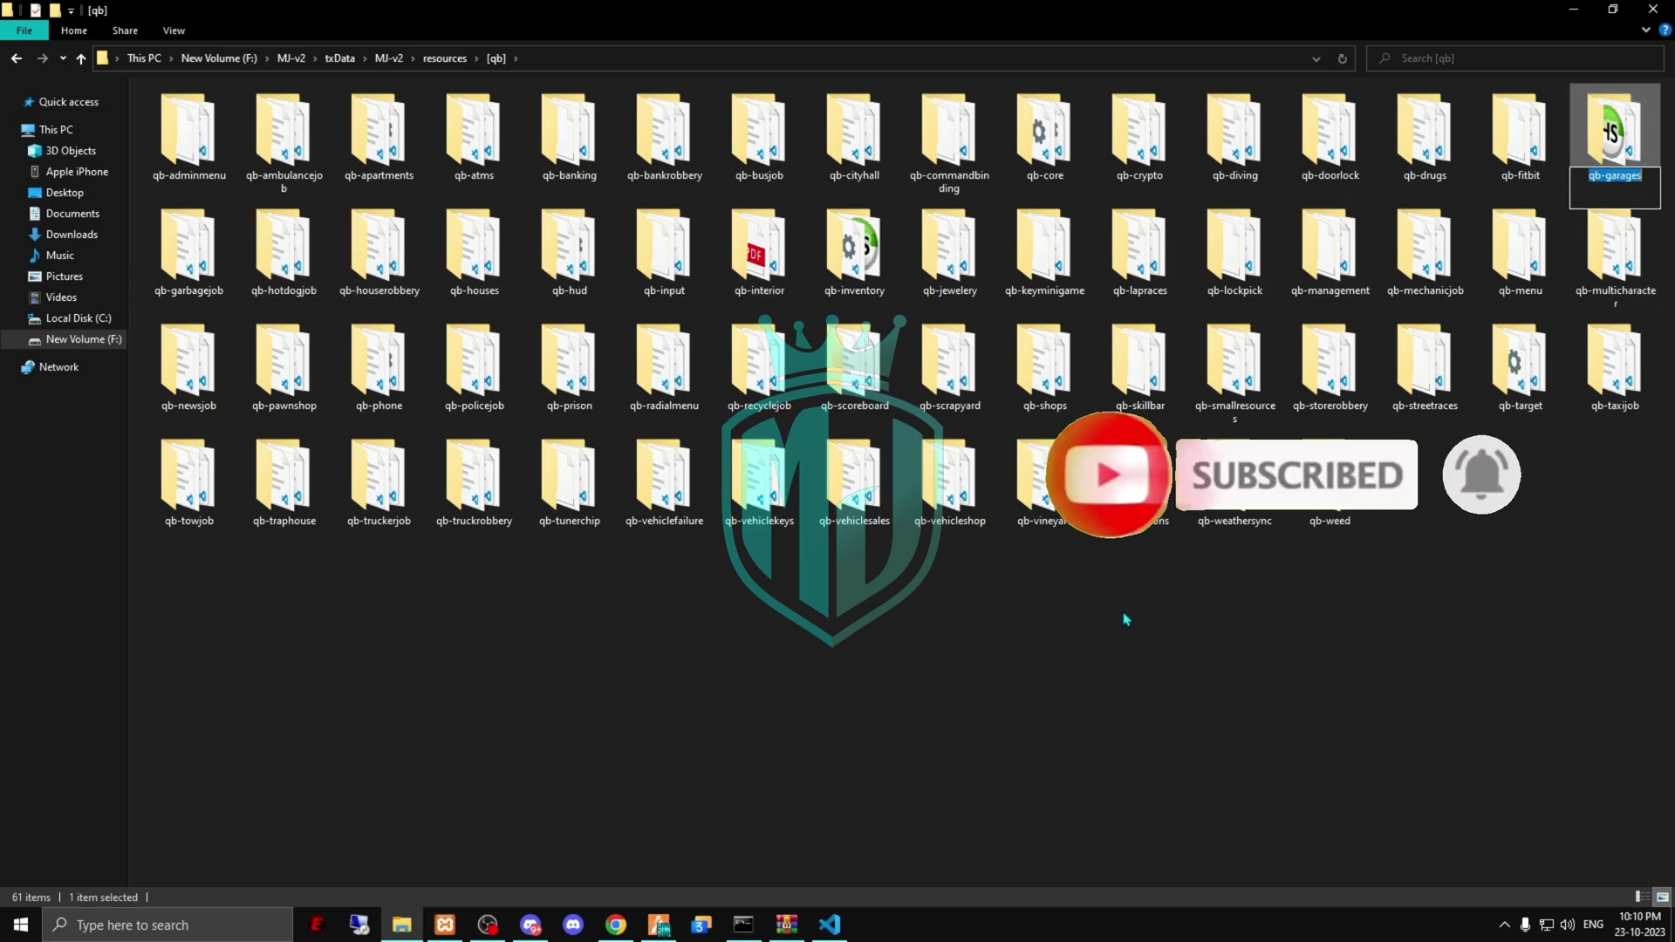
pyautogui.click(658, 924)
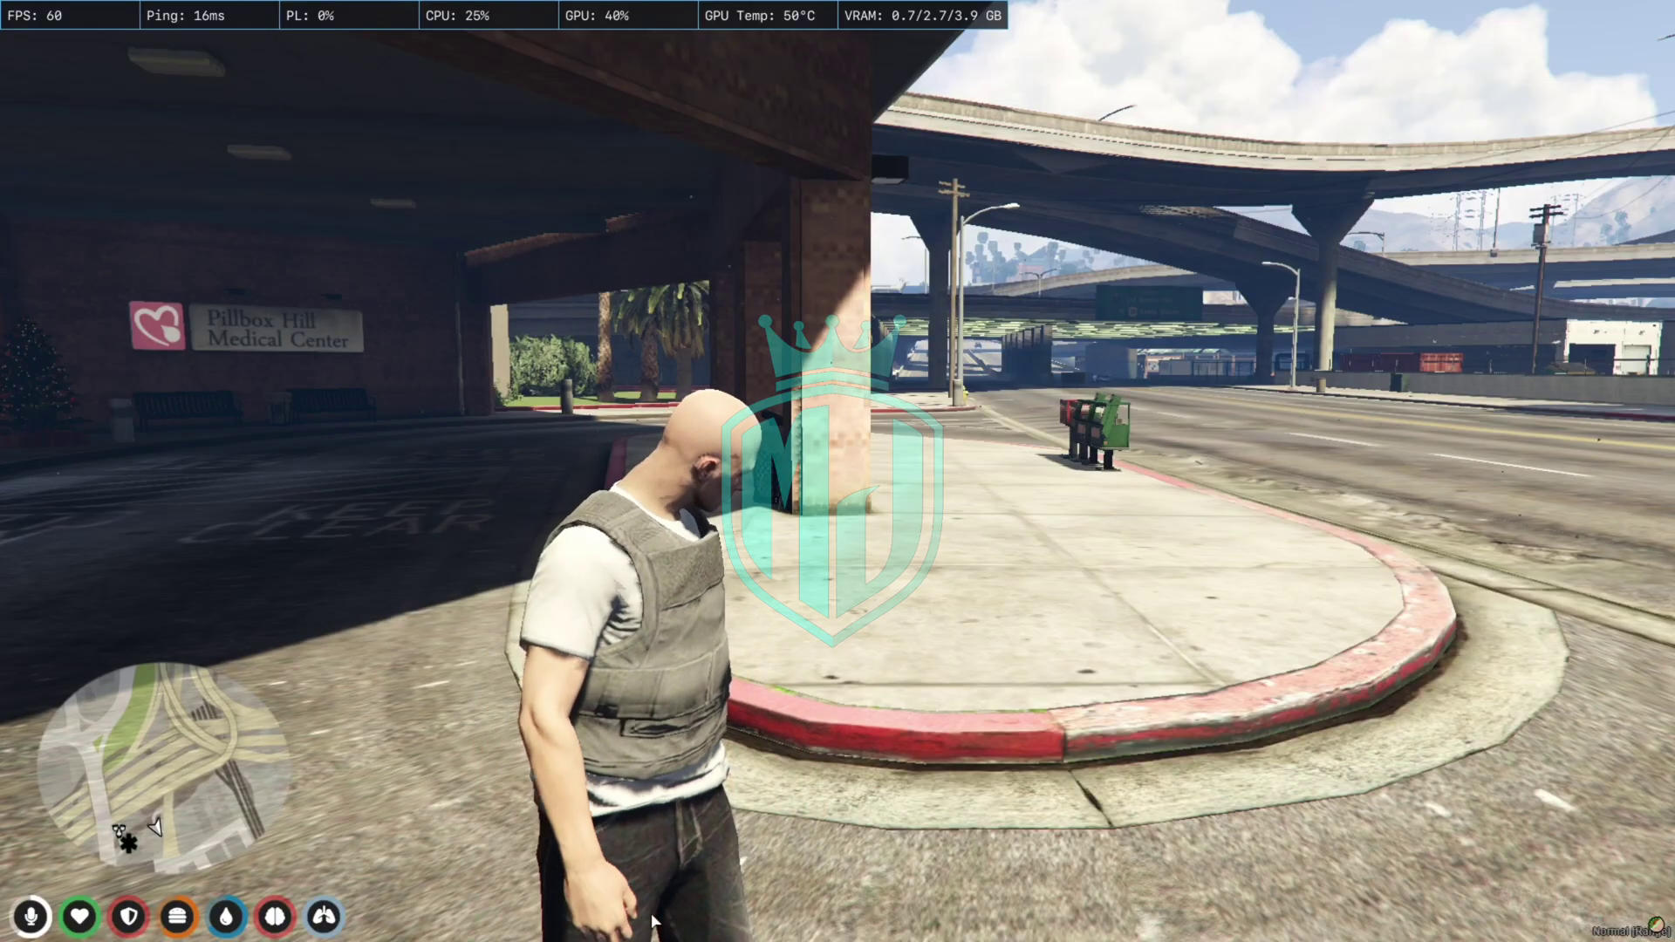
# Step: In the F8 console, run REFRESH and stop qb-garages
pyautogui.press('F8')
pyautogui.write('REFRES')
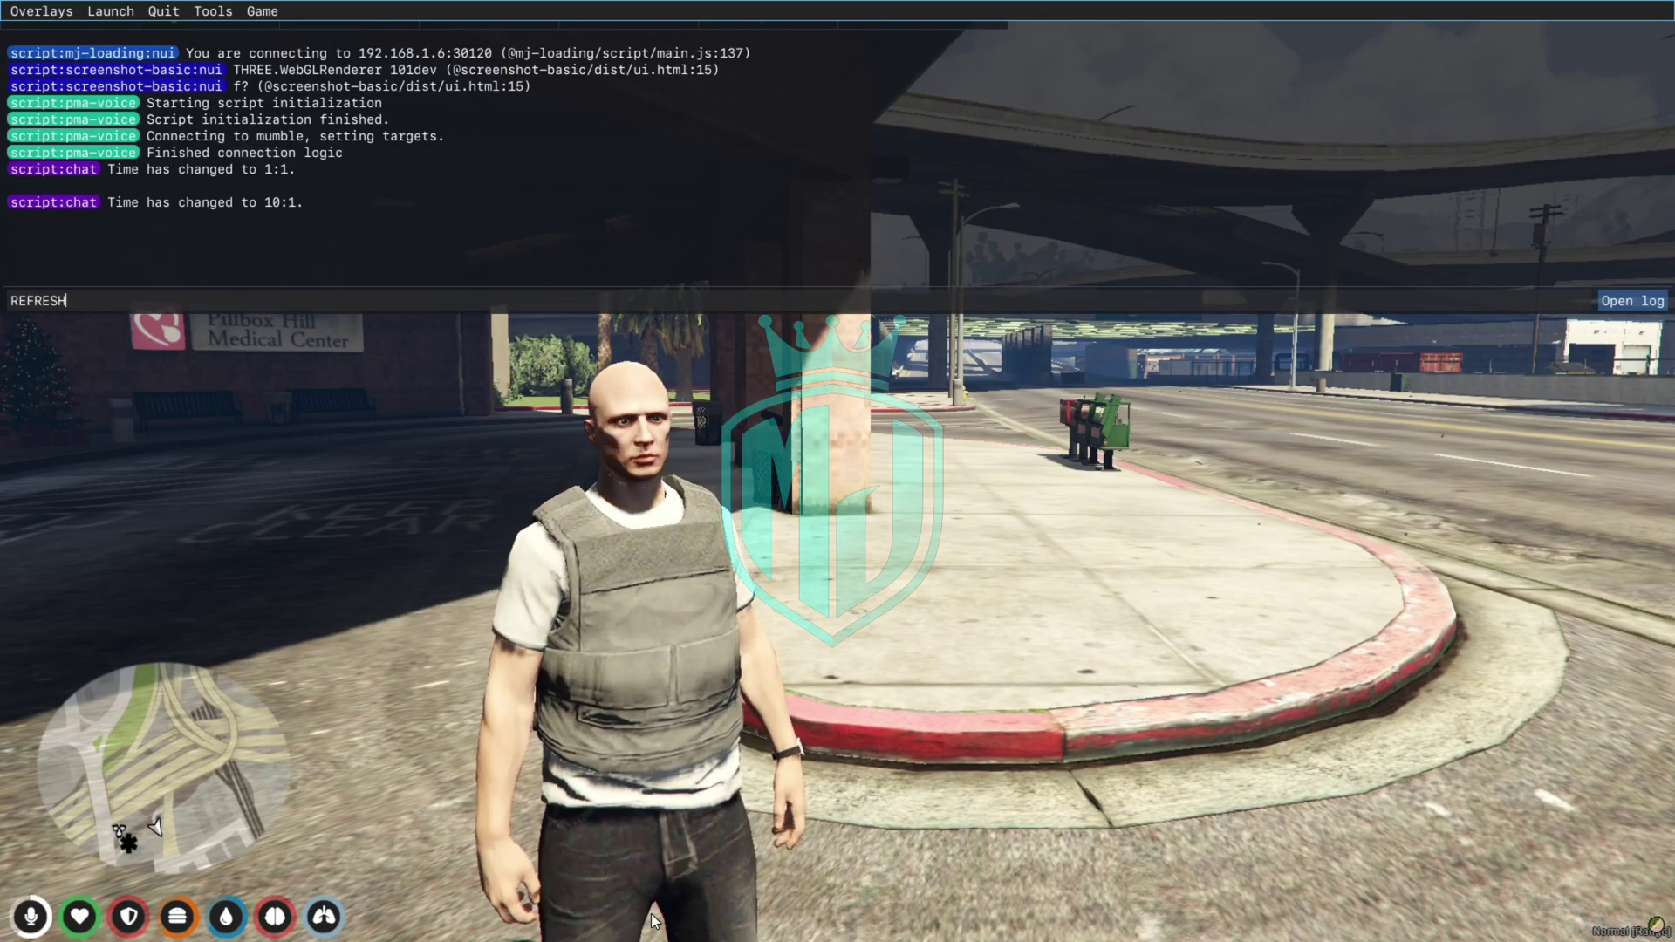
pyautogui.write('H')
pyautogui.press('Return')
pyautogui.write('stop qb-garages')
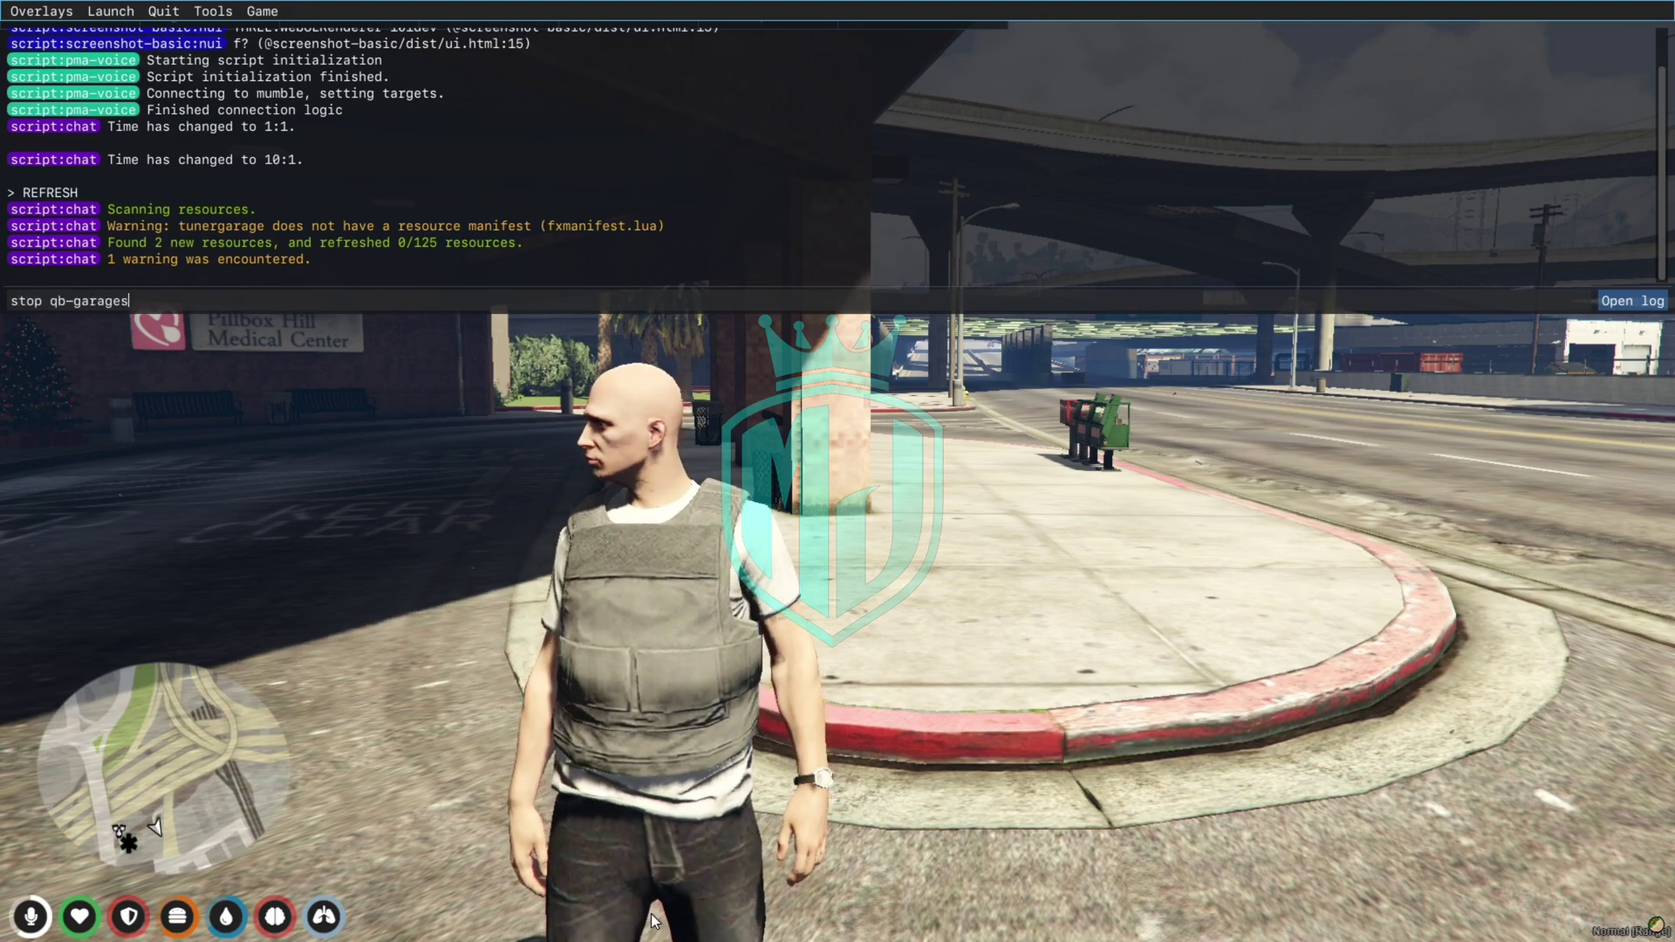
pyautogui.press('Return')
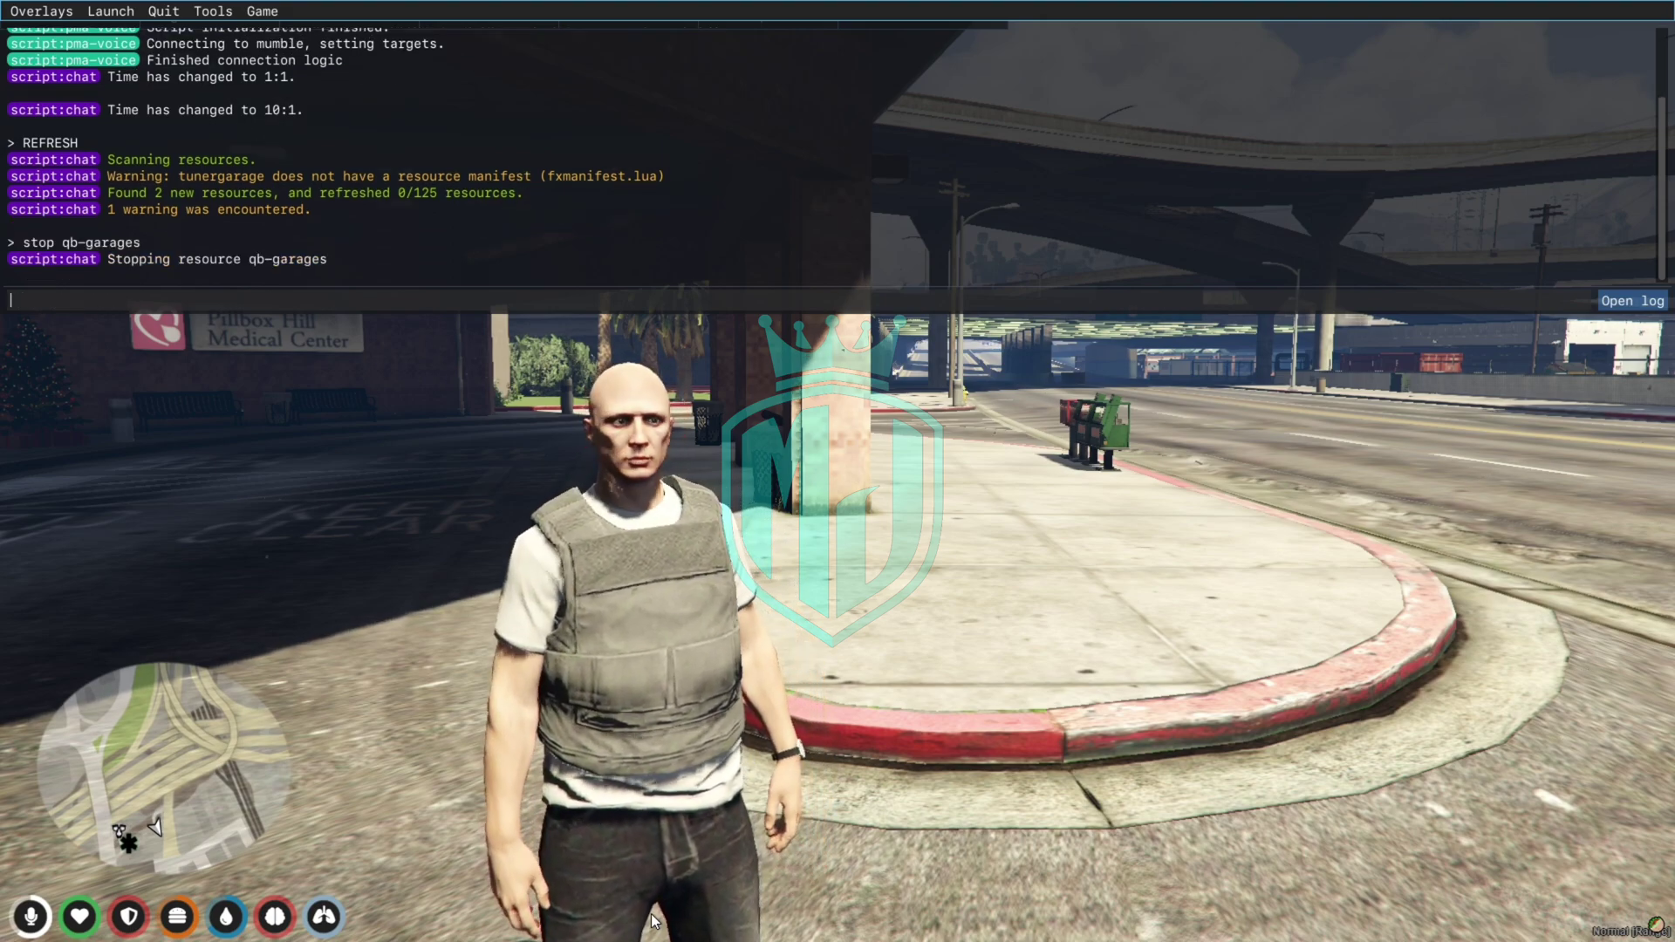
# Step: Type ensure, then copy the qs-advancedgarages folder name from Explorer's [advancedgarages] folder
pyautogui.write('ensure')
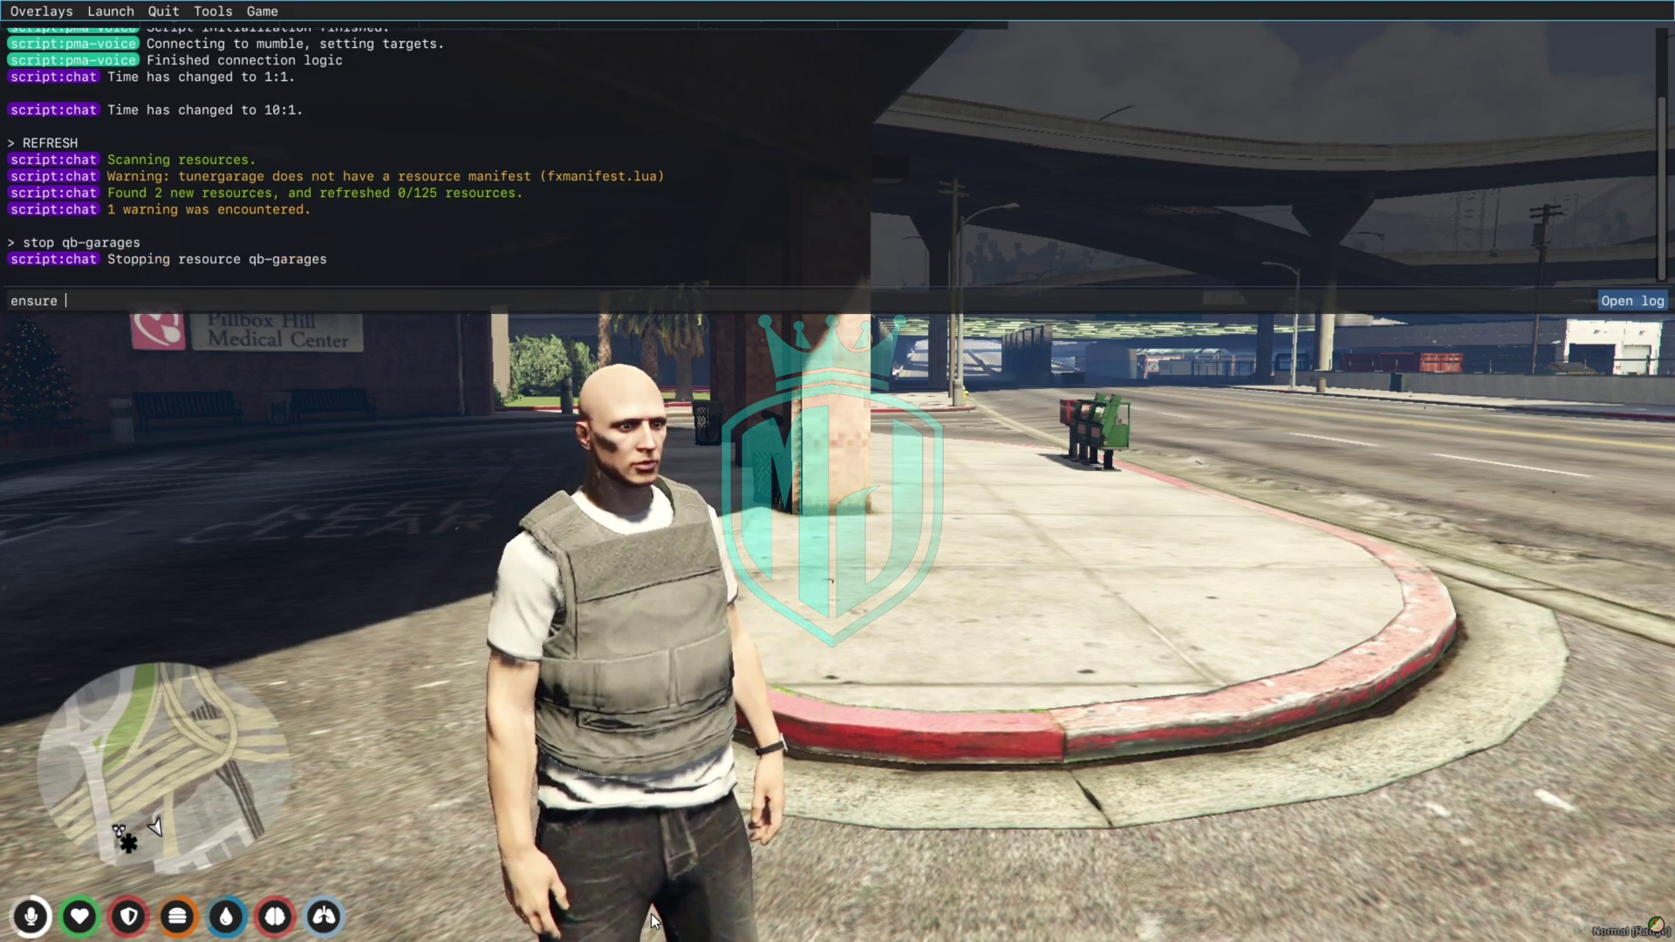
pyautogui.press('super')
pyautogui.hotkey('alt', 'Tab')
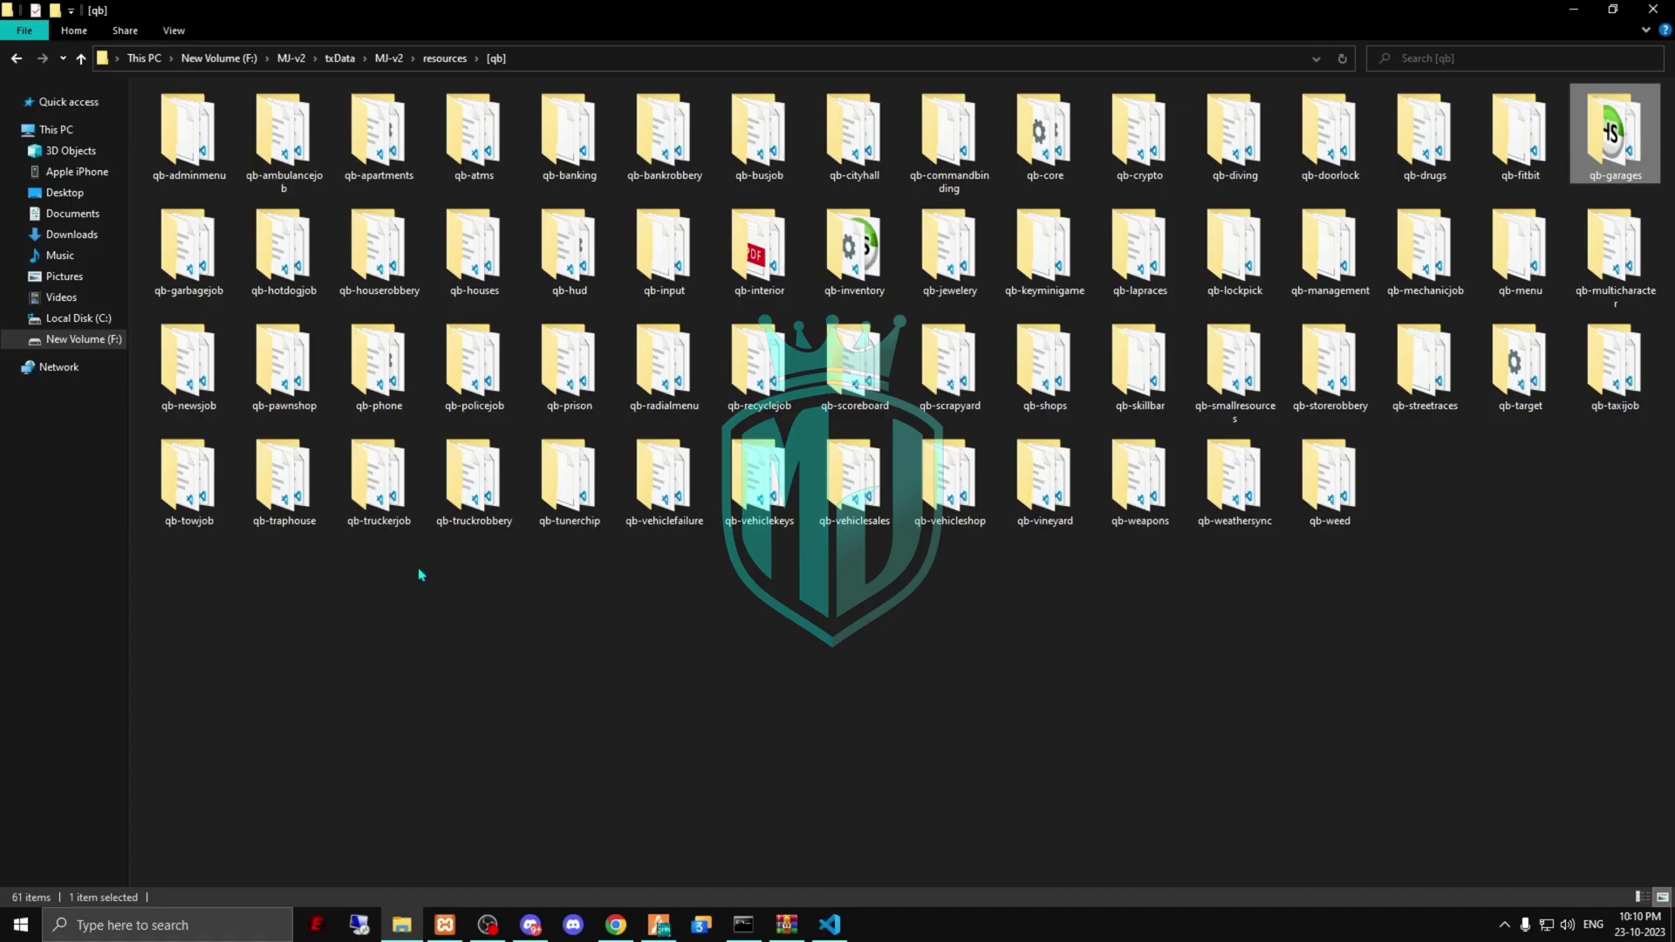
pyautogui.click(427, 58)
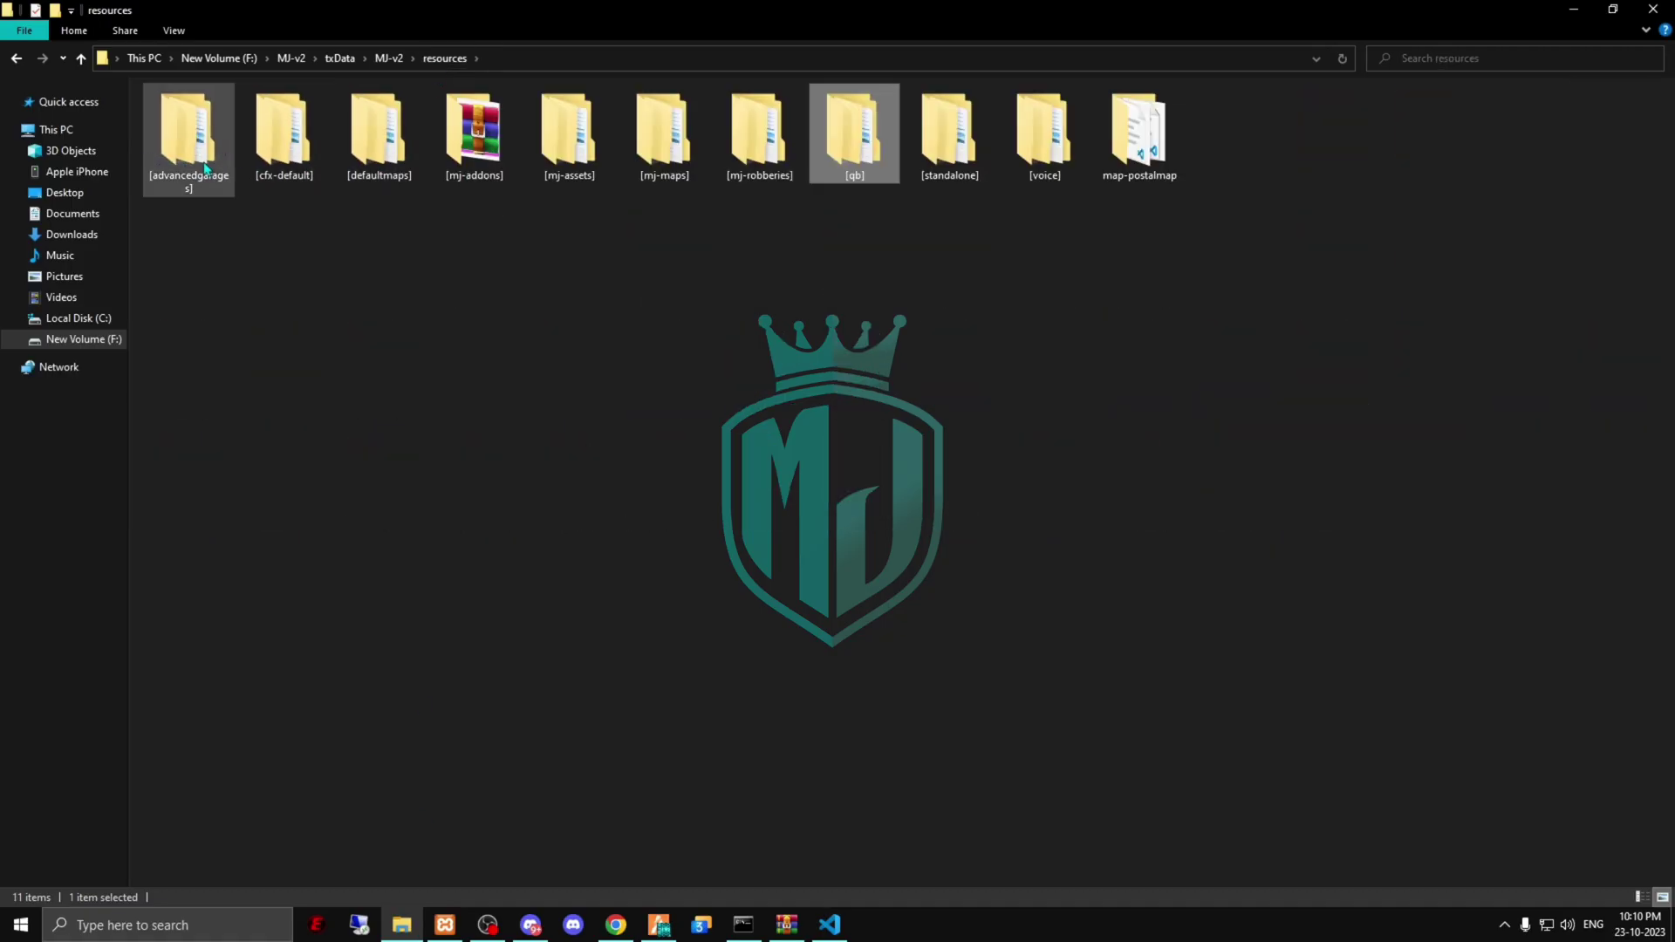
pyautogui.doubleClick(188, 131)
pyautogui.doubleClick(240, 114)
pyautogui.click(530, 58)
pyautogui.press('F2')
pyautogui.hotkey('ctrl', 'c')
# Step: Run ensure qs-advancedgarages, which fails on the missing VehicleDeformation dependency
pyautogui.click(660, 923)
pyautogui.hotkey('ctrl', 'v')
pyautogui.press('Return')
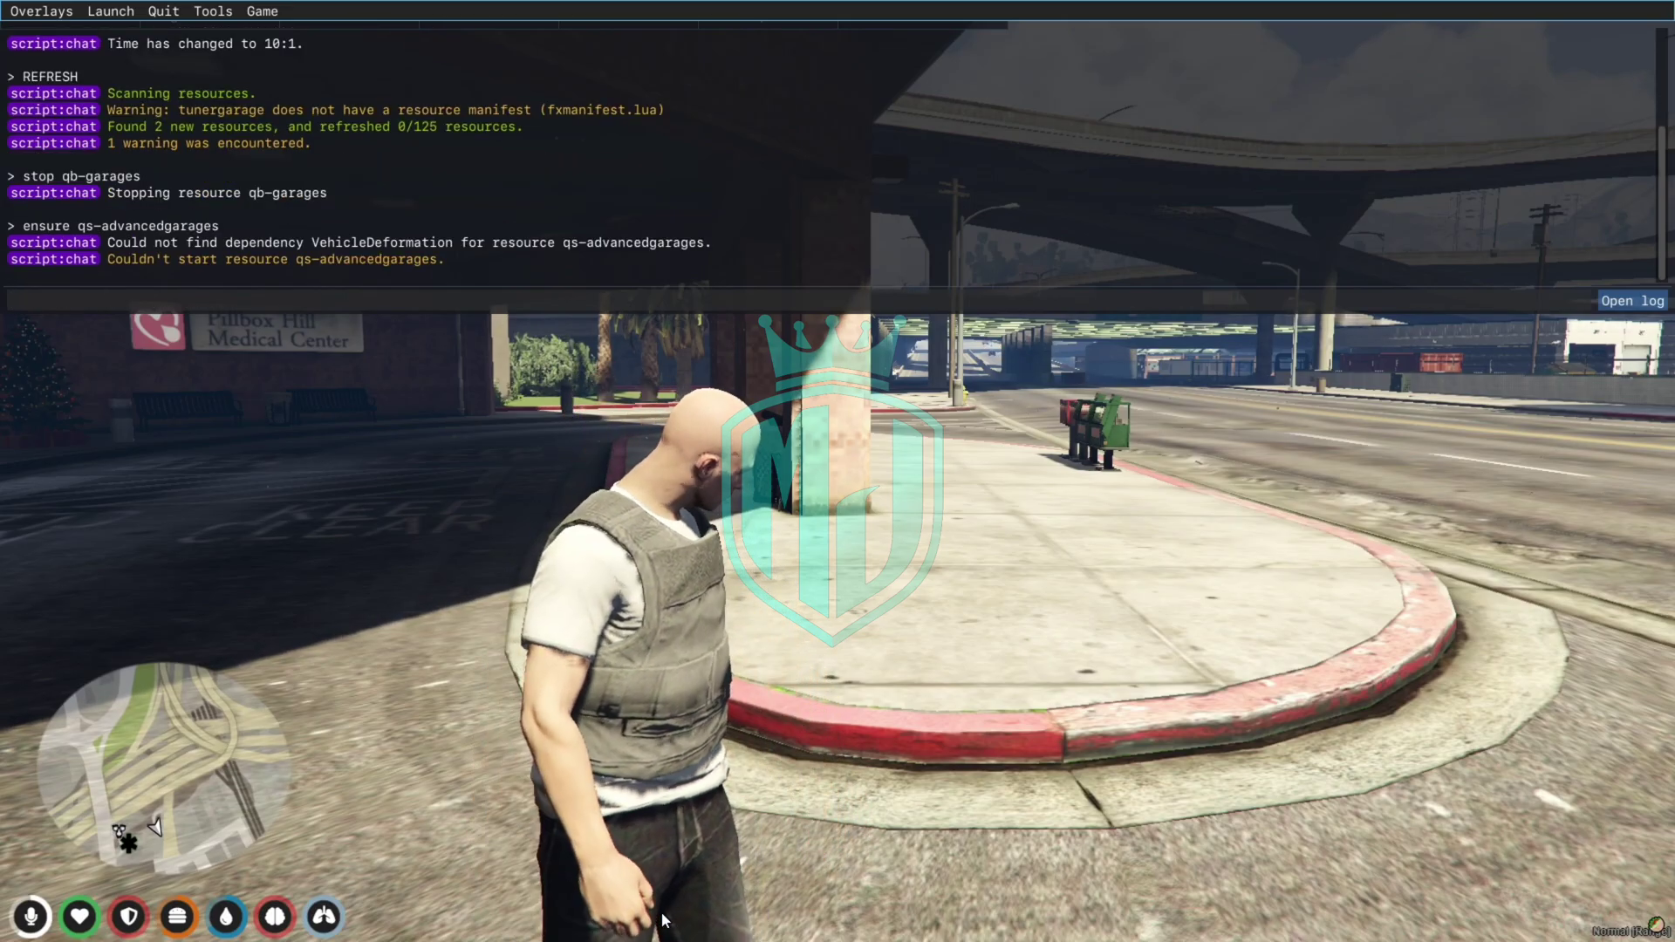
pyautogui.write('s')
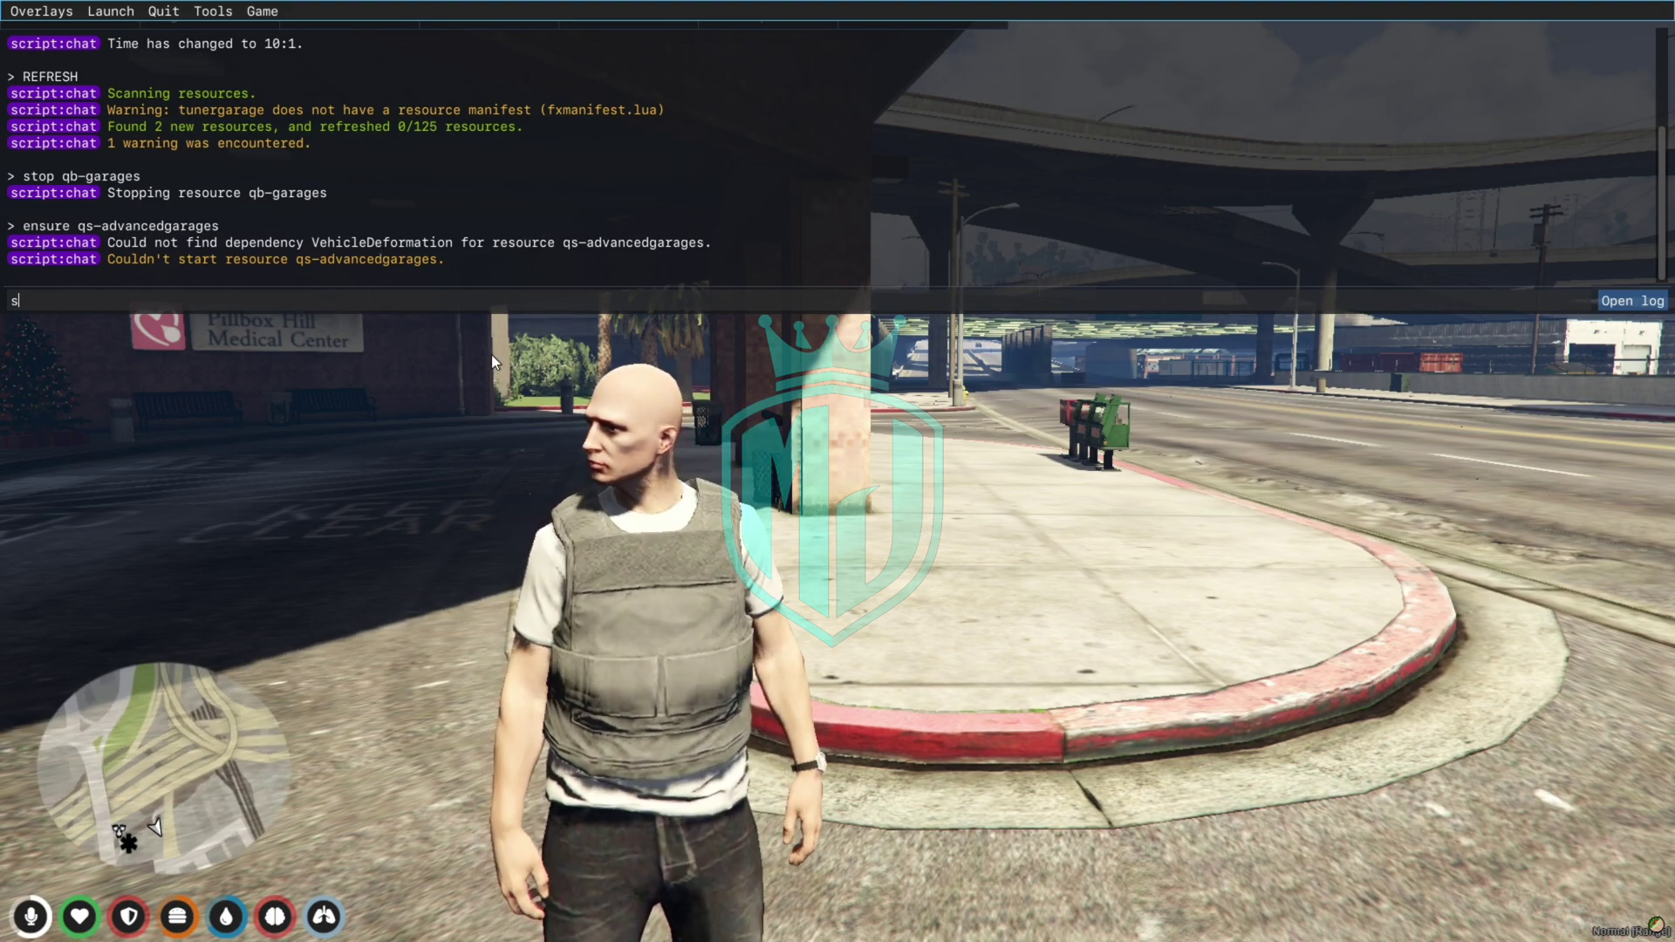
pyautogui.press('super')
# Step: Open Kiminaze/VehicleDeformation on GitHub and download the v2.0.0 VehicleDeformation.zip
pyautogui.click(616, 925)
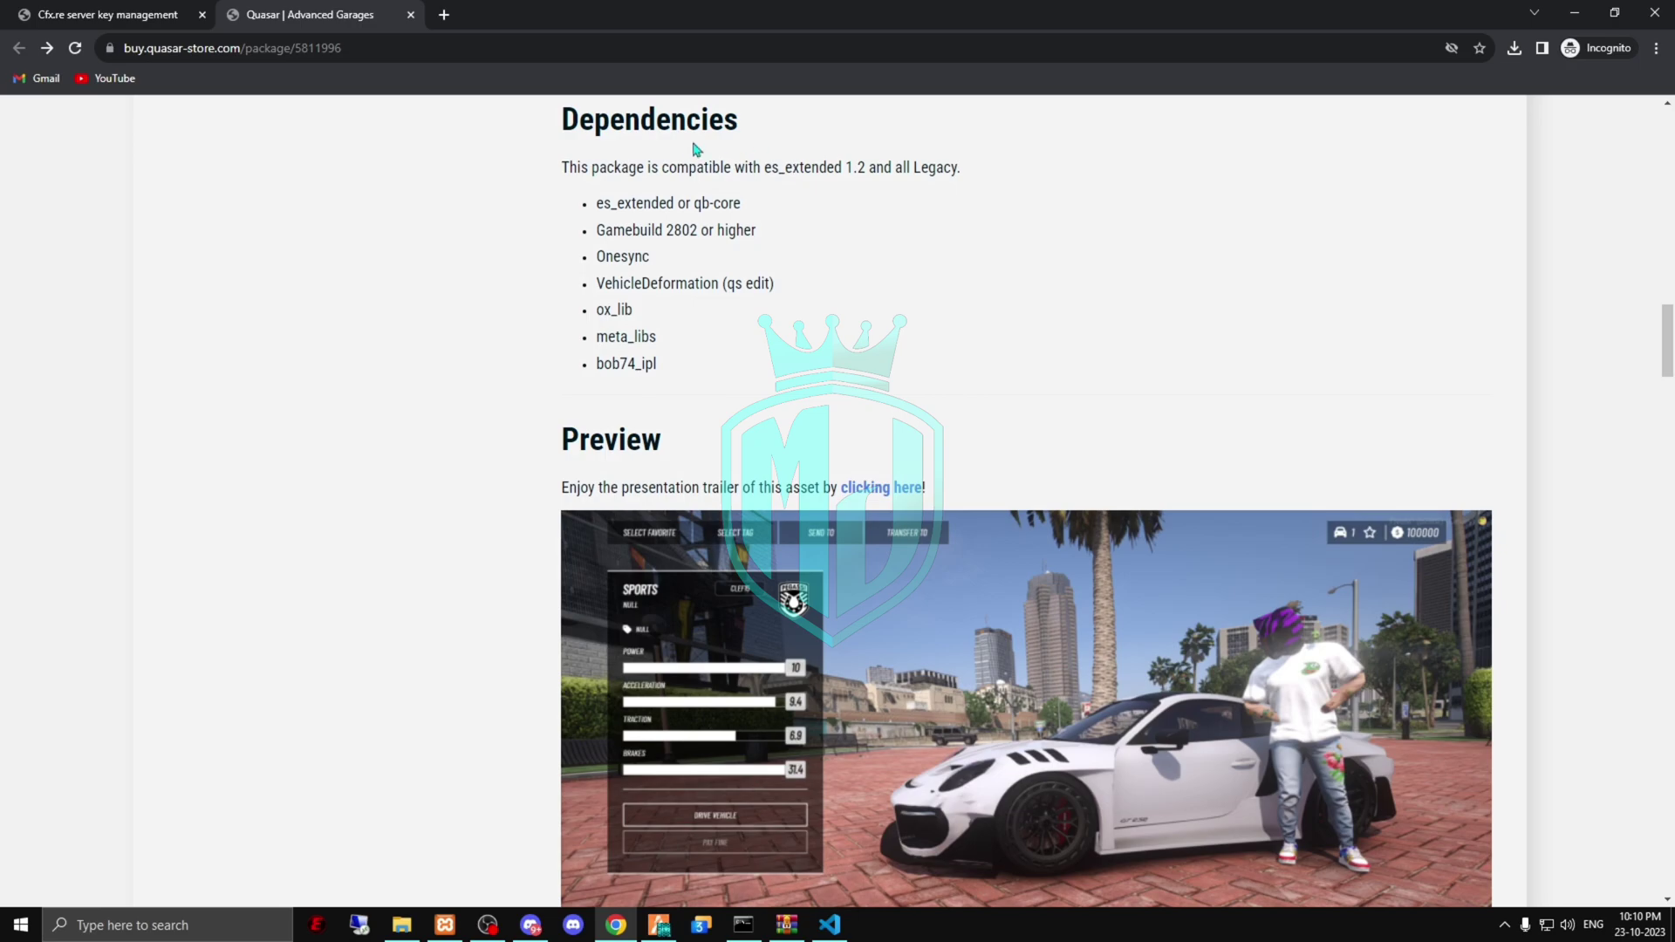
pyautogui.click(444, 15)
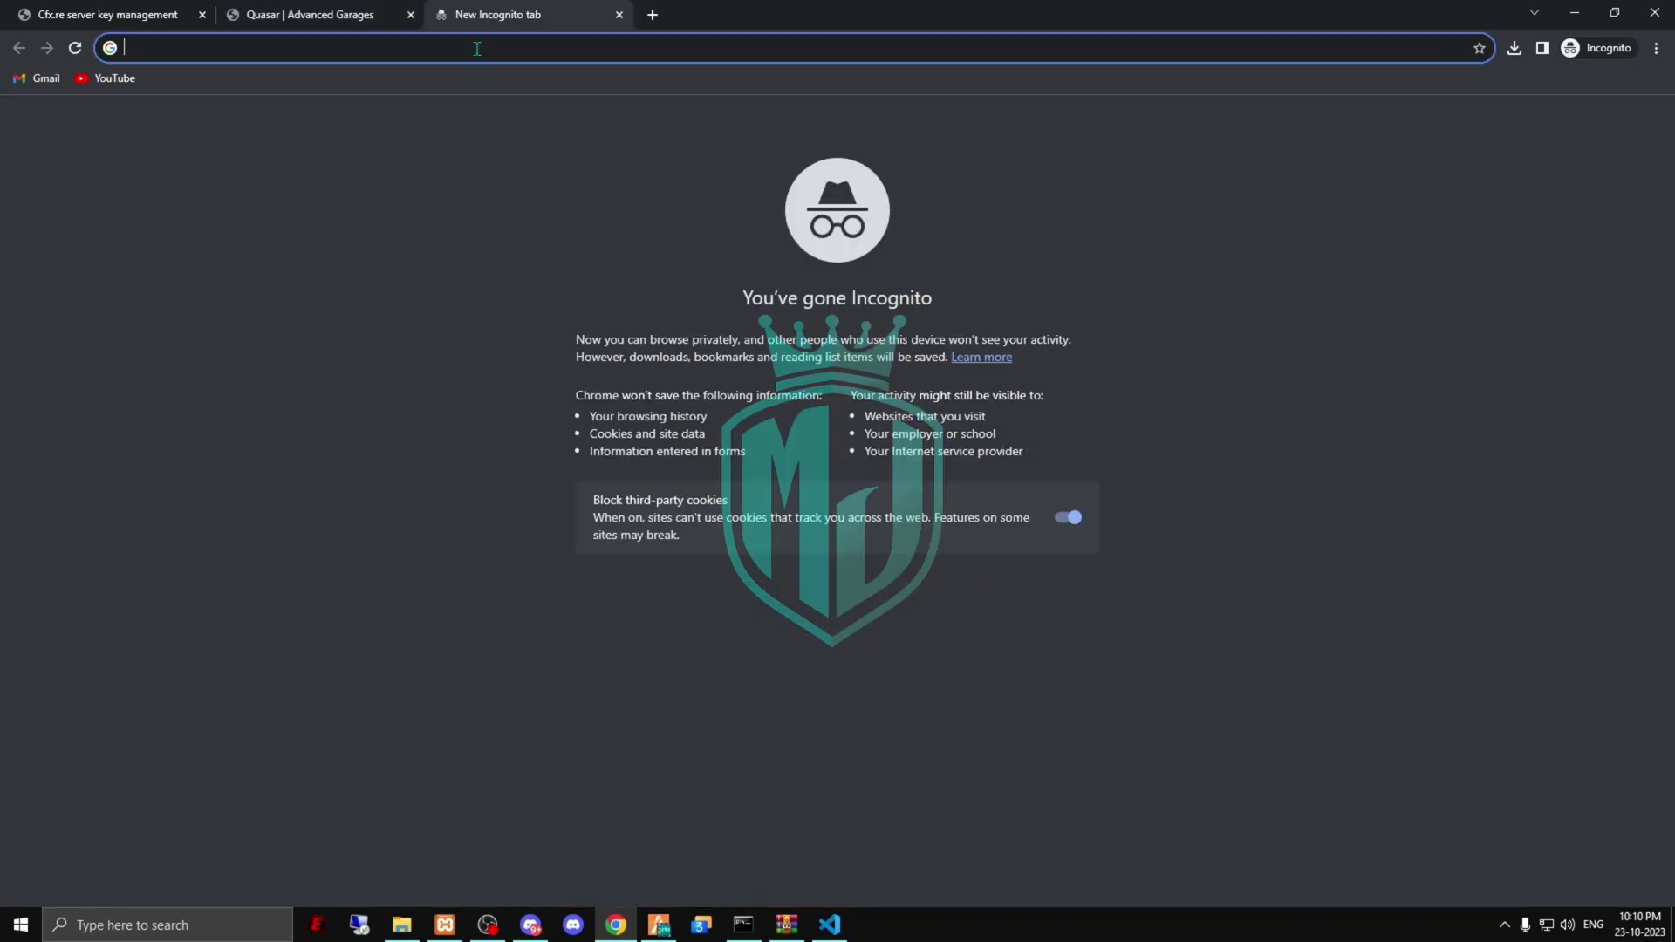
pyautogui.write('ehicle')
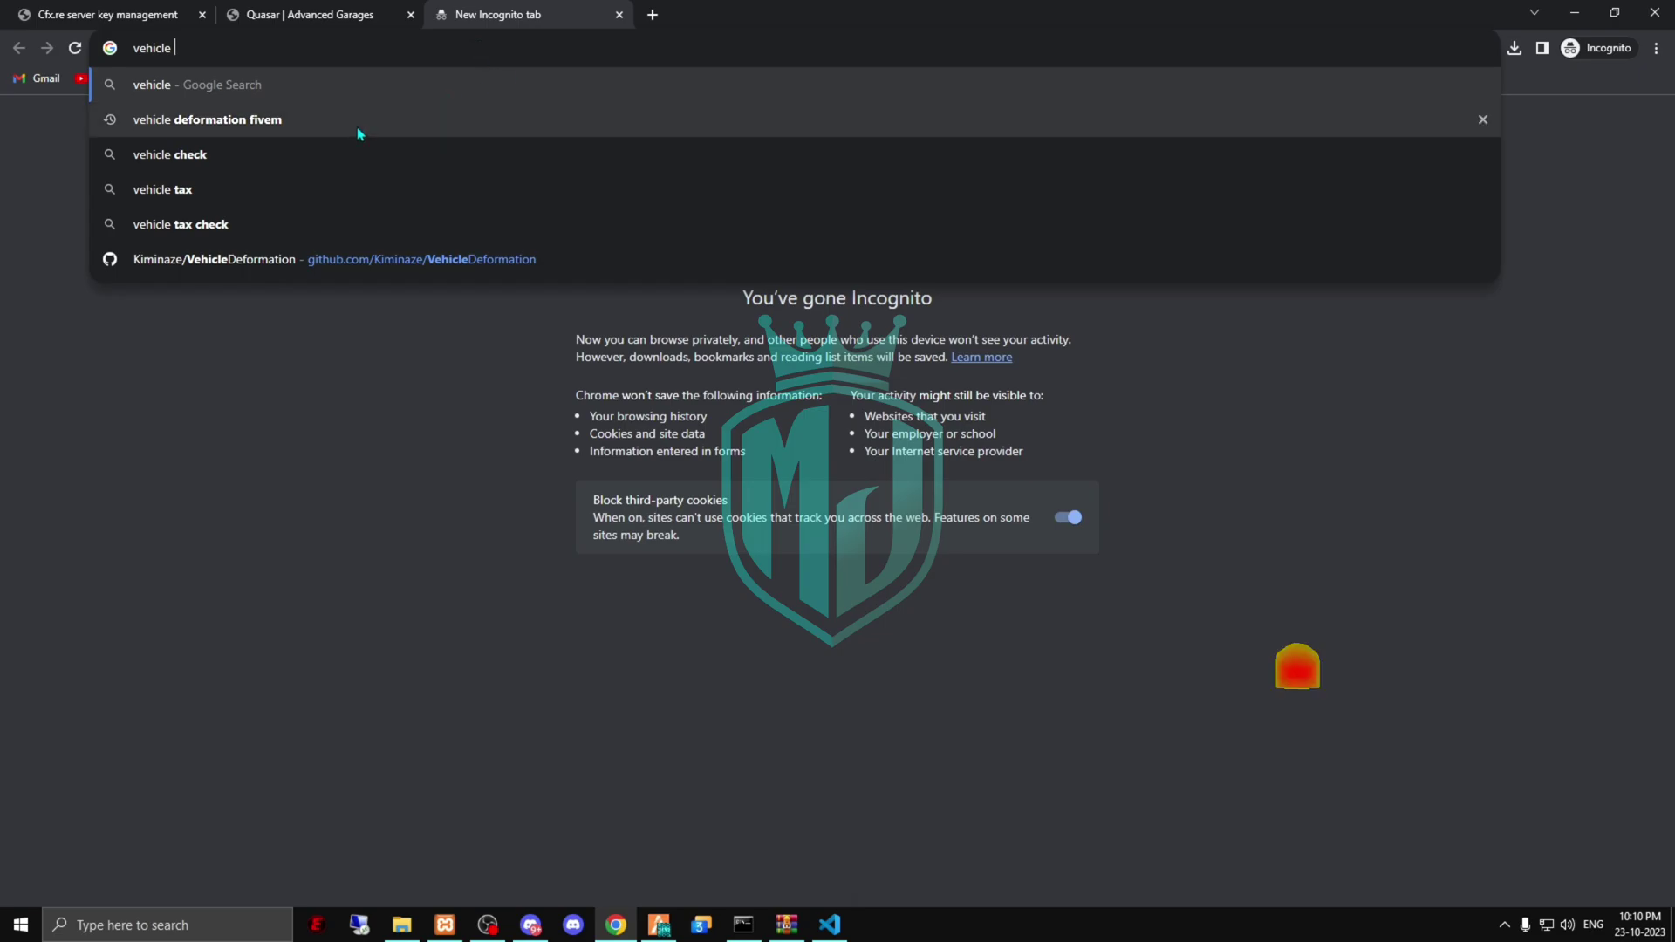
pyautogui.click(333, 253)
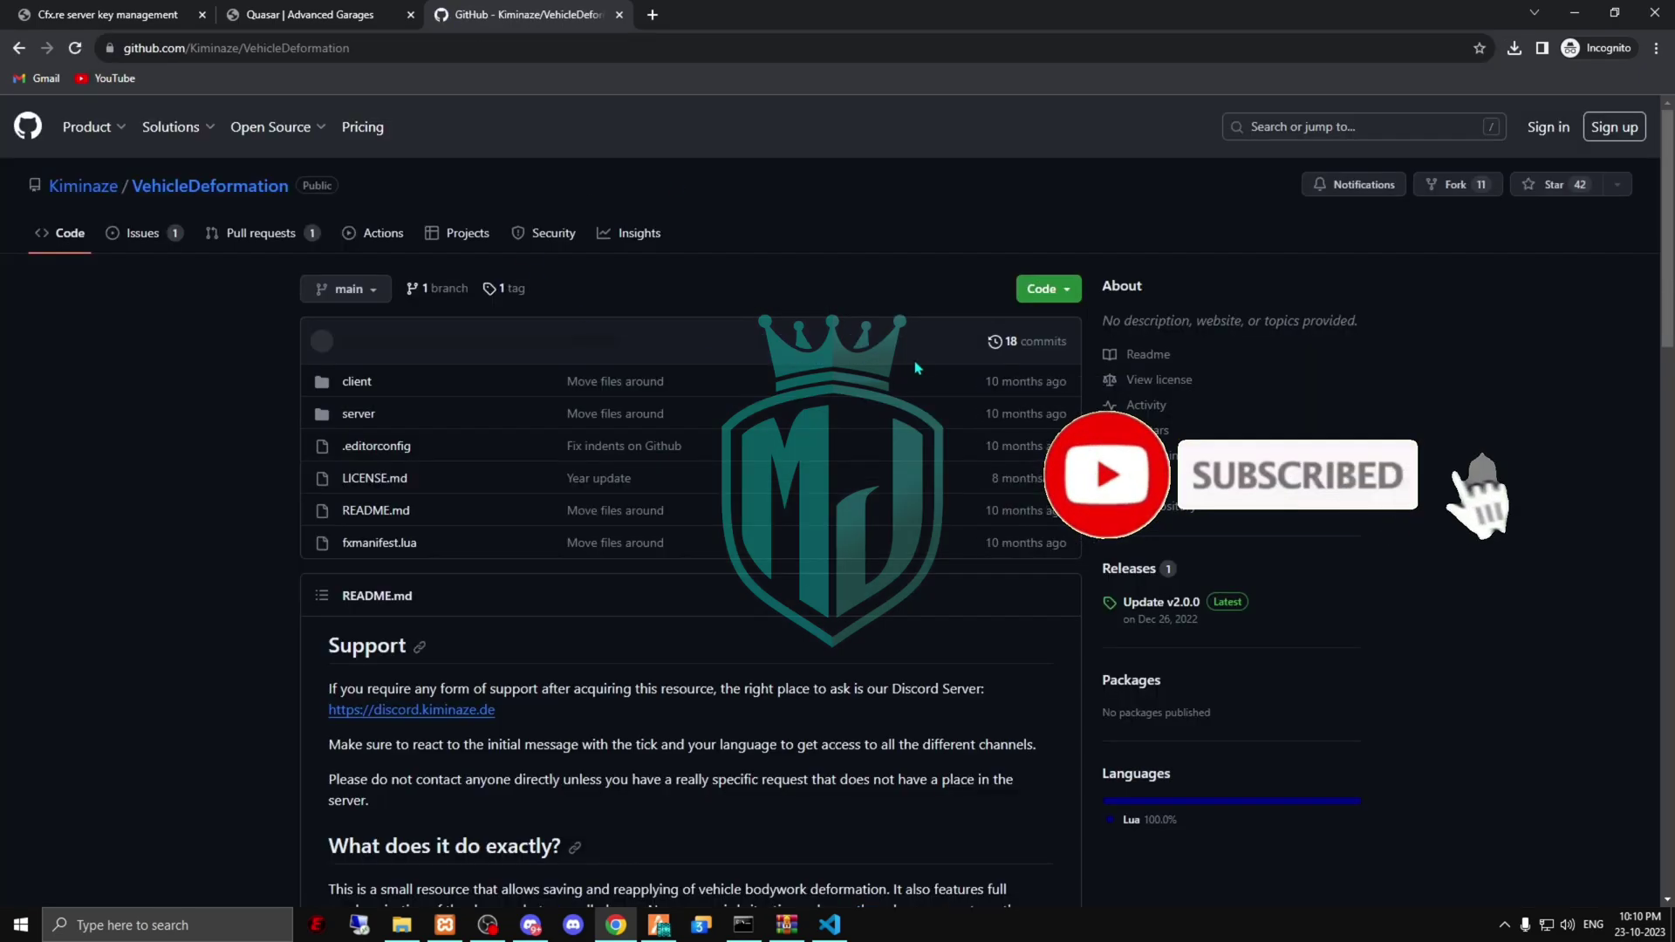
pyautogui.click(1166, 606)
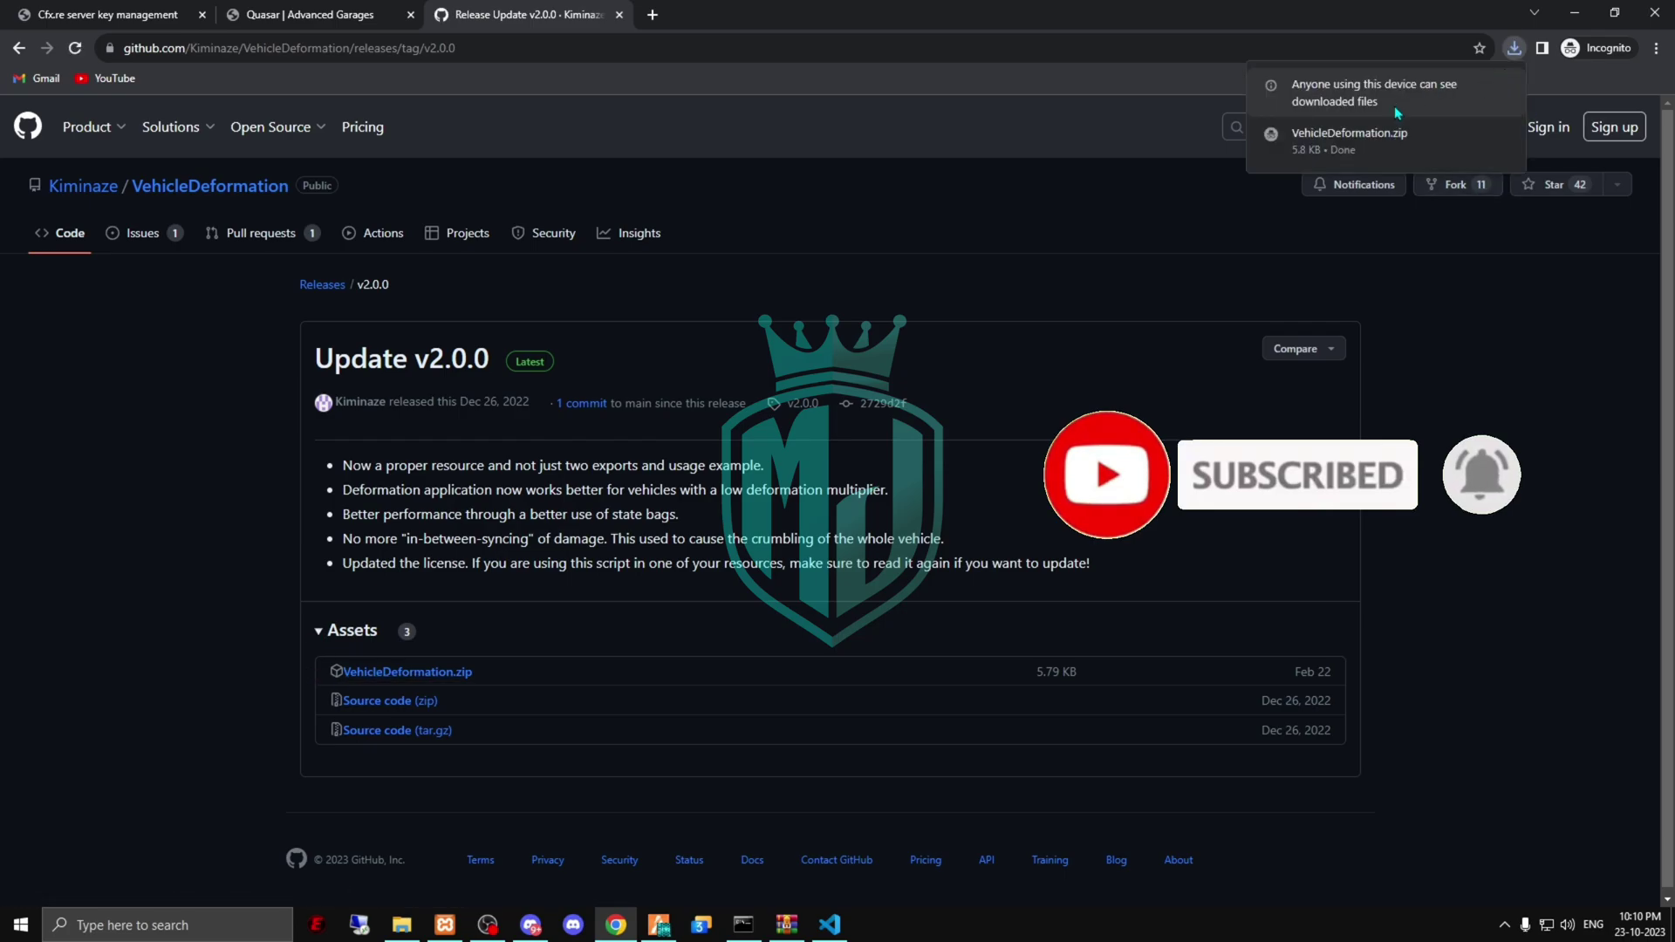
pyautogui.click(1396, 131)
# Step: Extract VehicleDeformation into [advancedgarages], check its contents, and type refresh in the console
pyautogui.click(1160, 189)
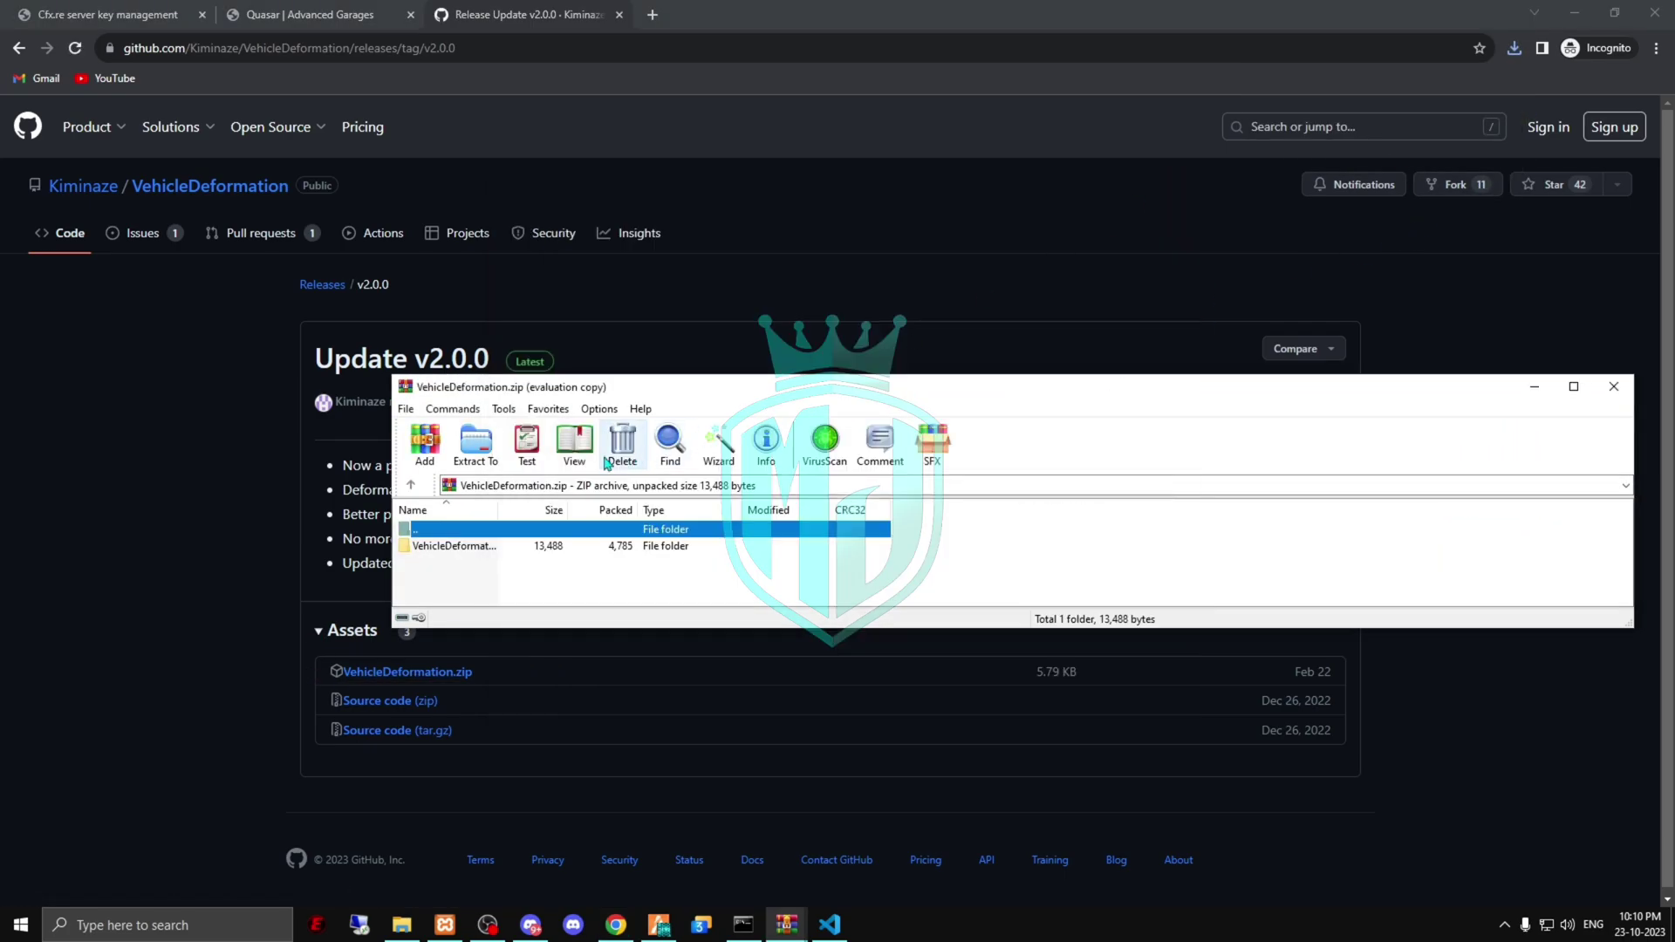
pyautogui.click(501, 548)
pyautogui.click(402, 925)
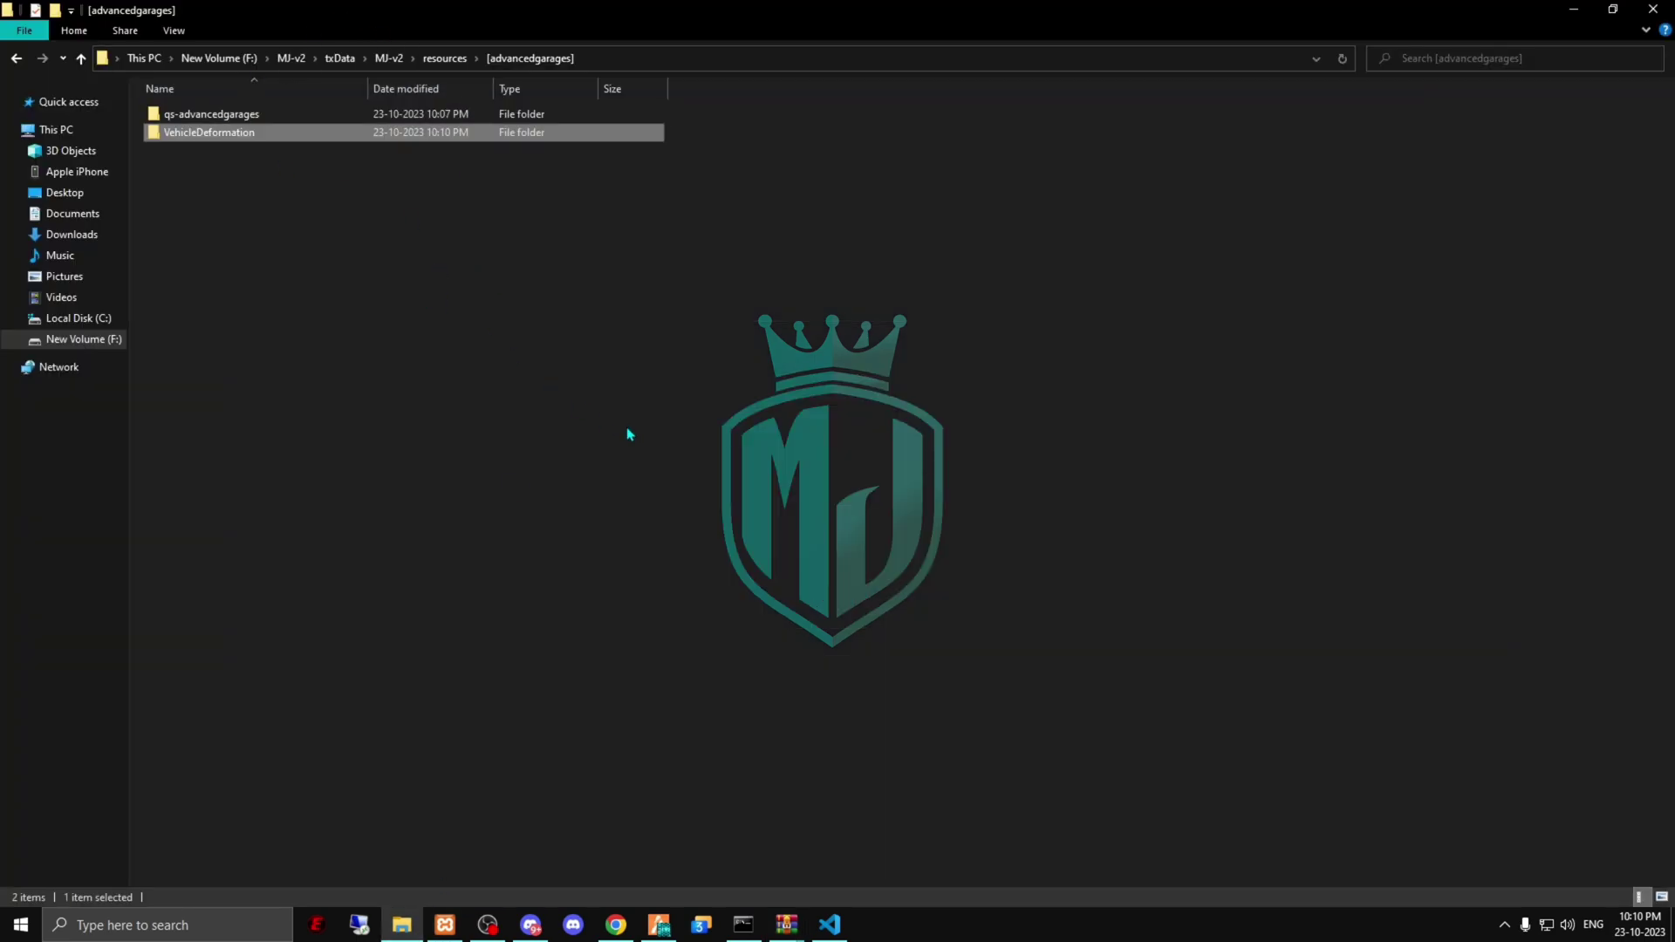
pyautogui.doubleClick(384, 136)
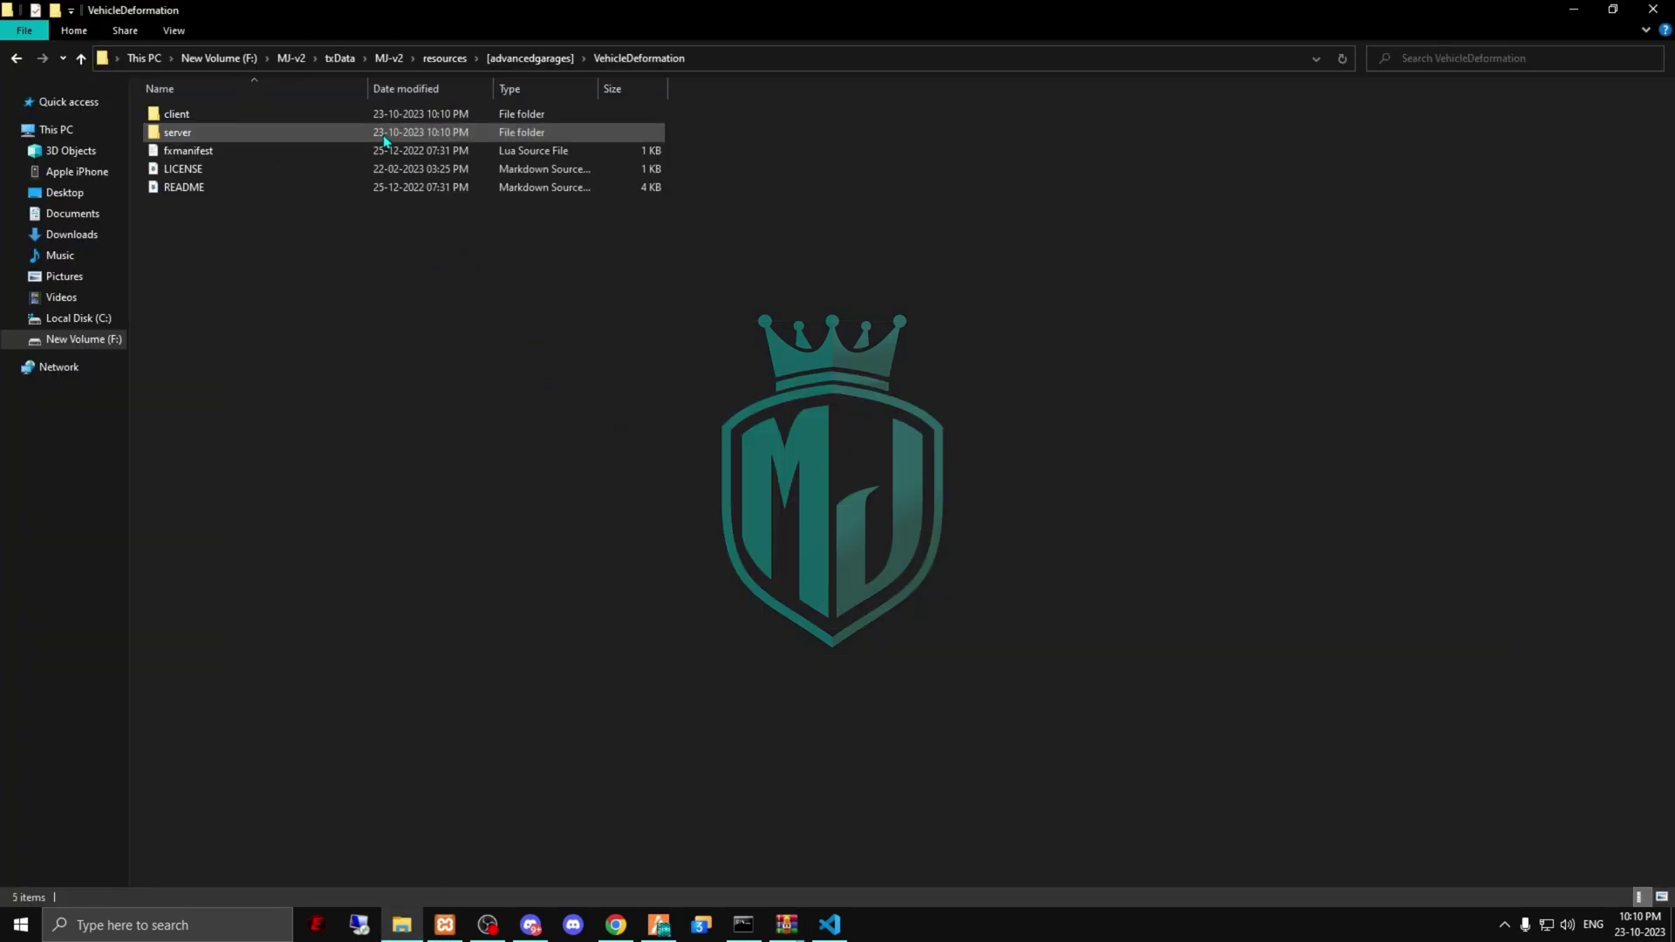
pyautogui.click(658, 925)
pyautogui.write('refr')
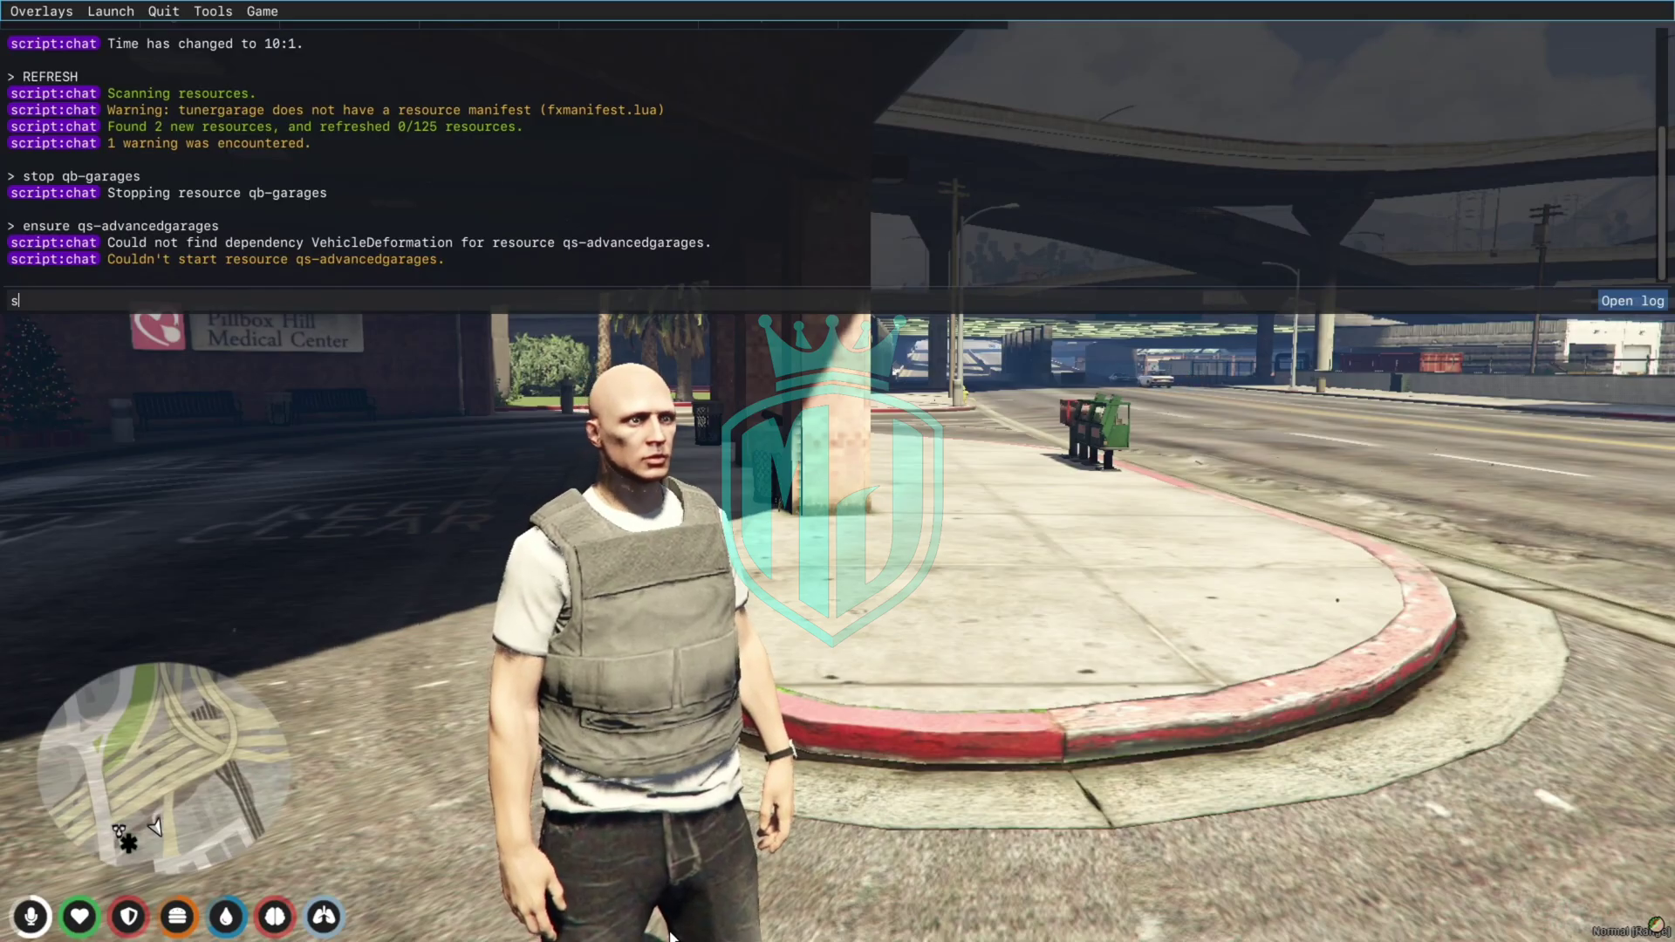
pyautogui.write('esh')
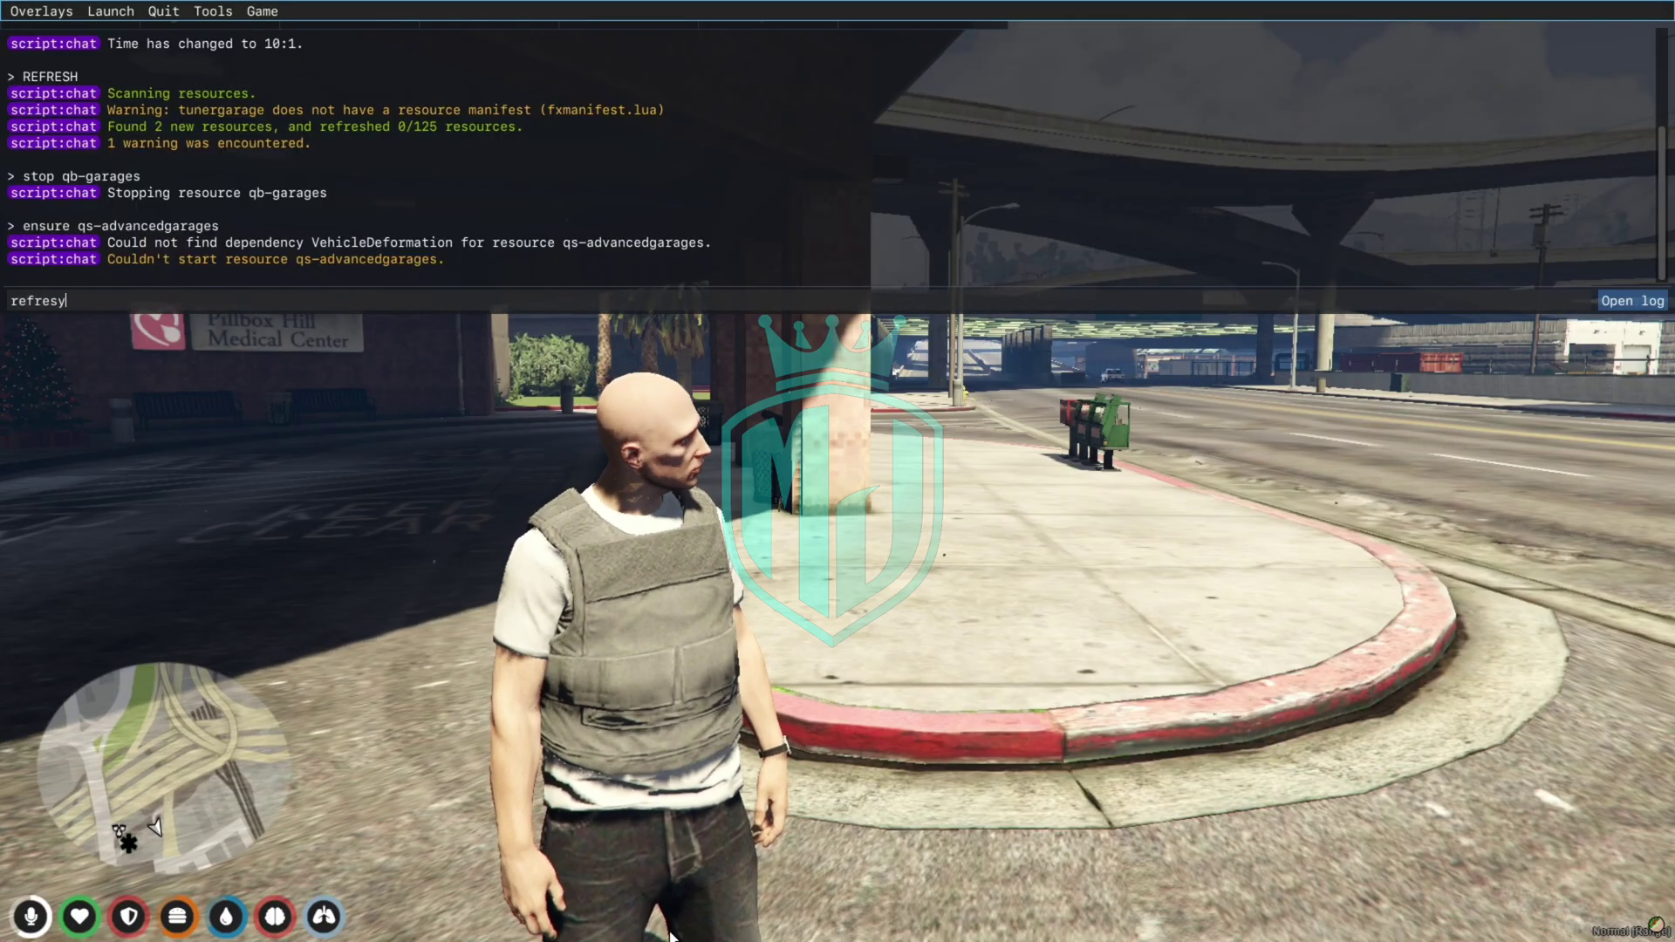
# Step: Refresh resources, ensure VehicleDeformation, and retry ensure qs-advancedgarages in the F8 console
pyautogui.press('Return')
pyautogui.write('ensure VehicleDeformation')
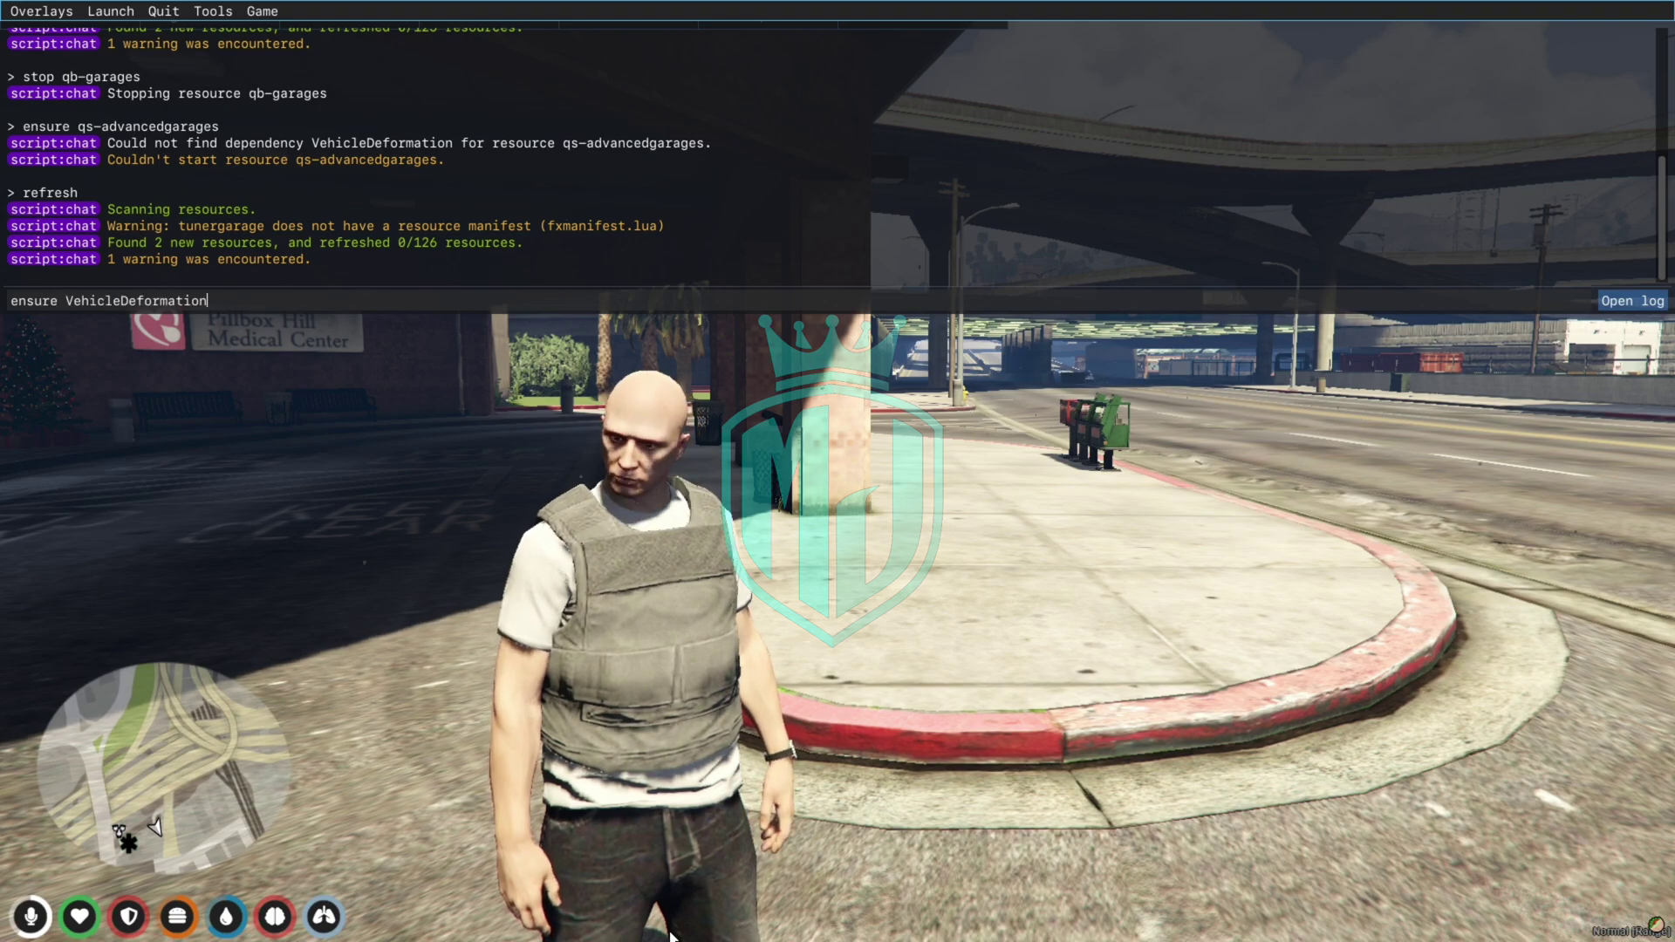
pyautogui.press('Return')
pyautogui.press('Up')
pyautogui.press('Up')
pyautogui.press('Up')
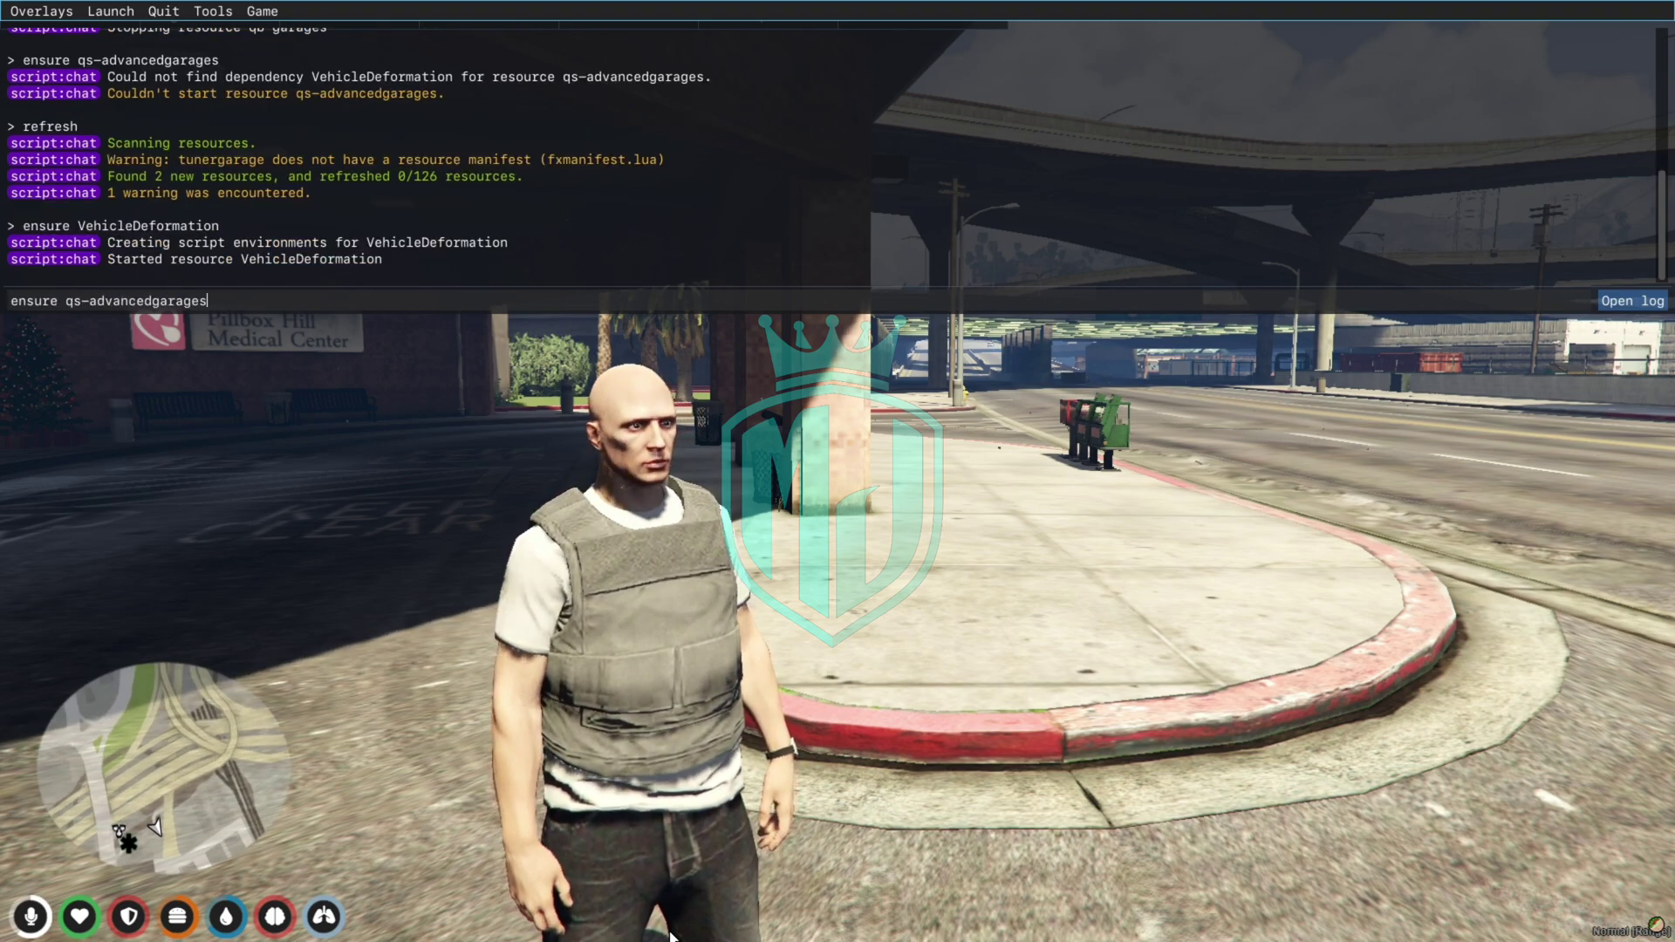
pyautogui.press('Return')
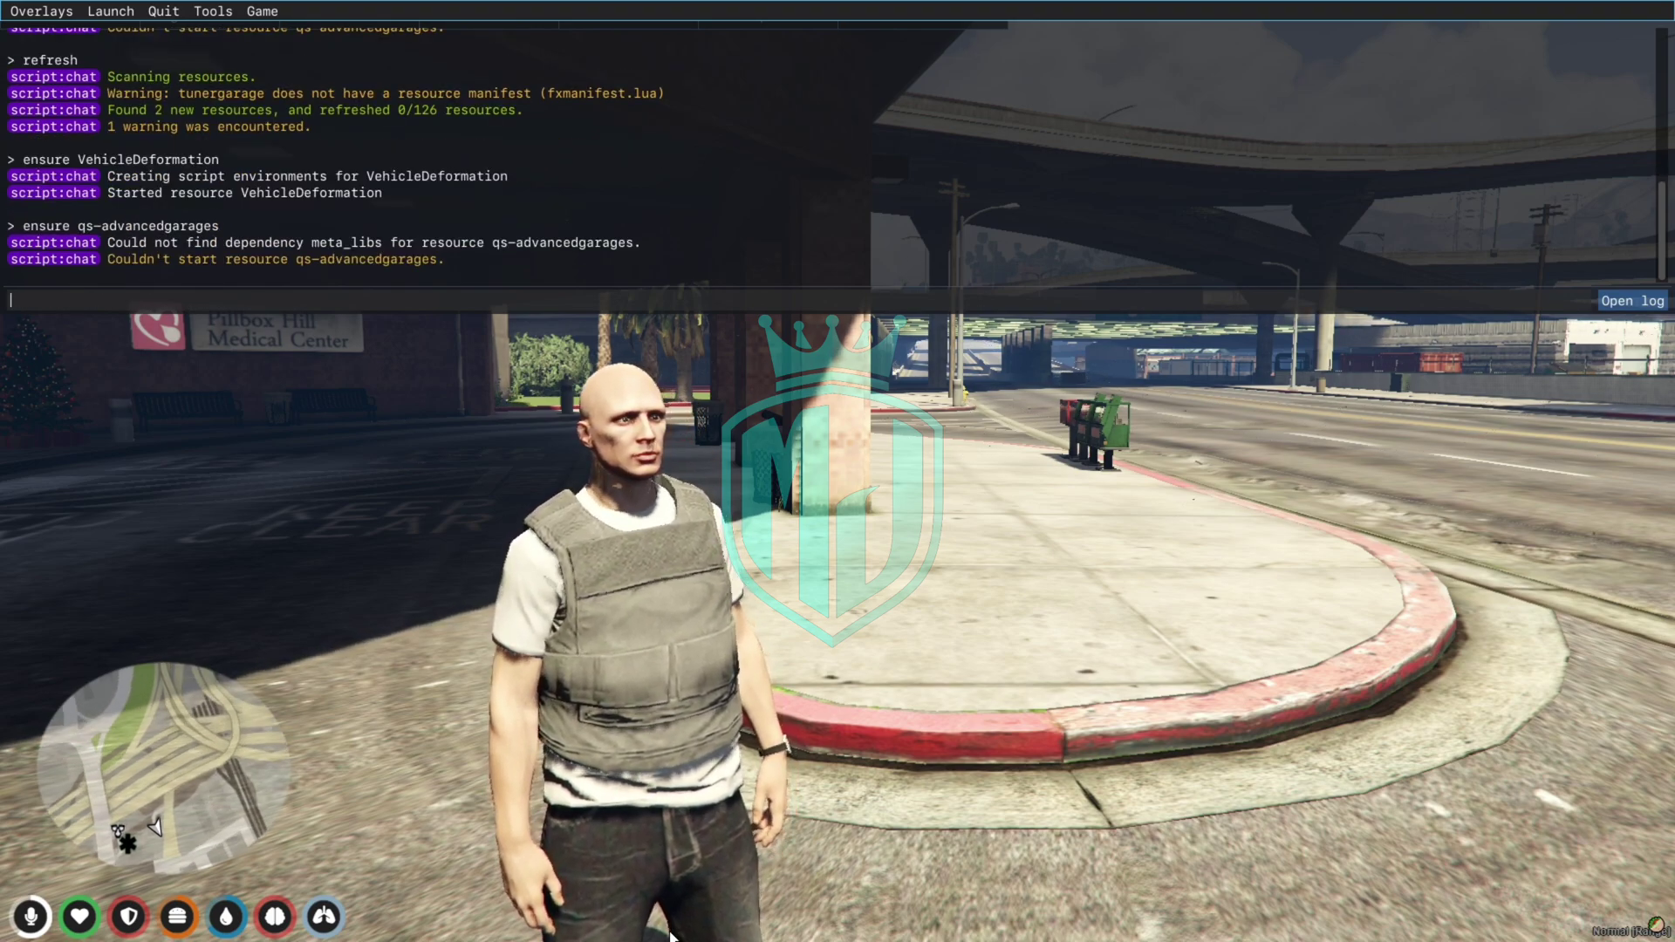
pyautogui.press('super')
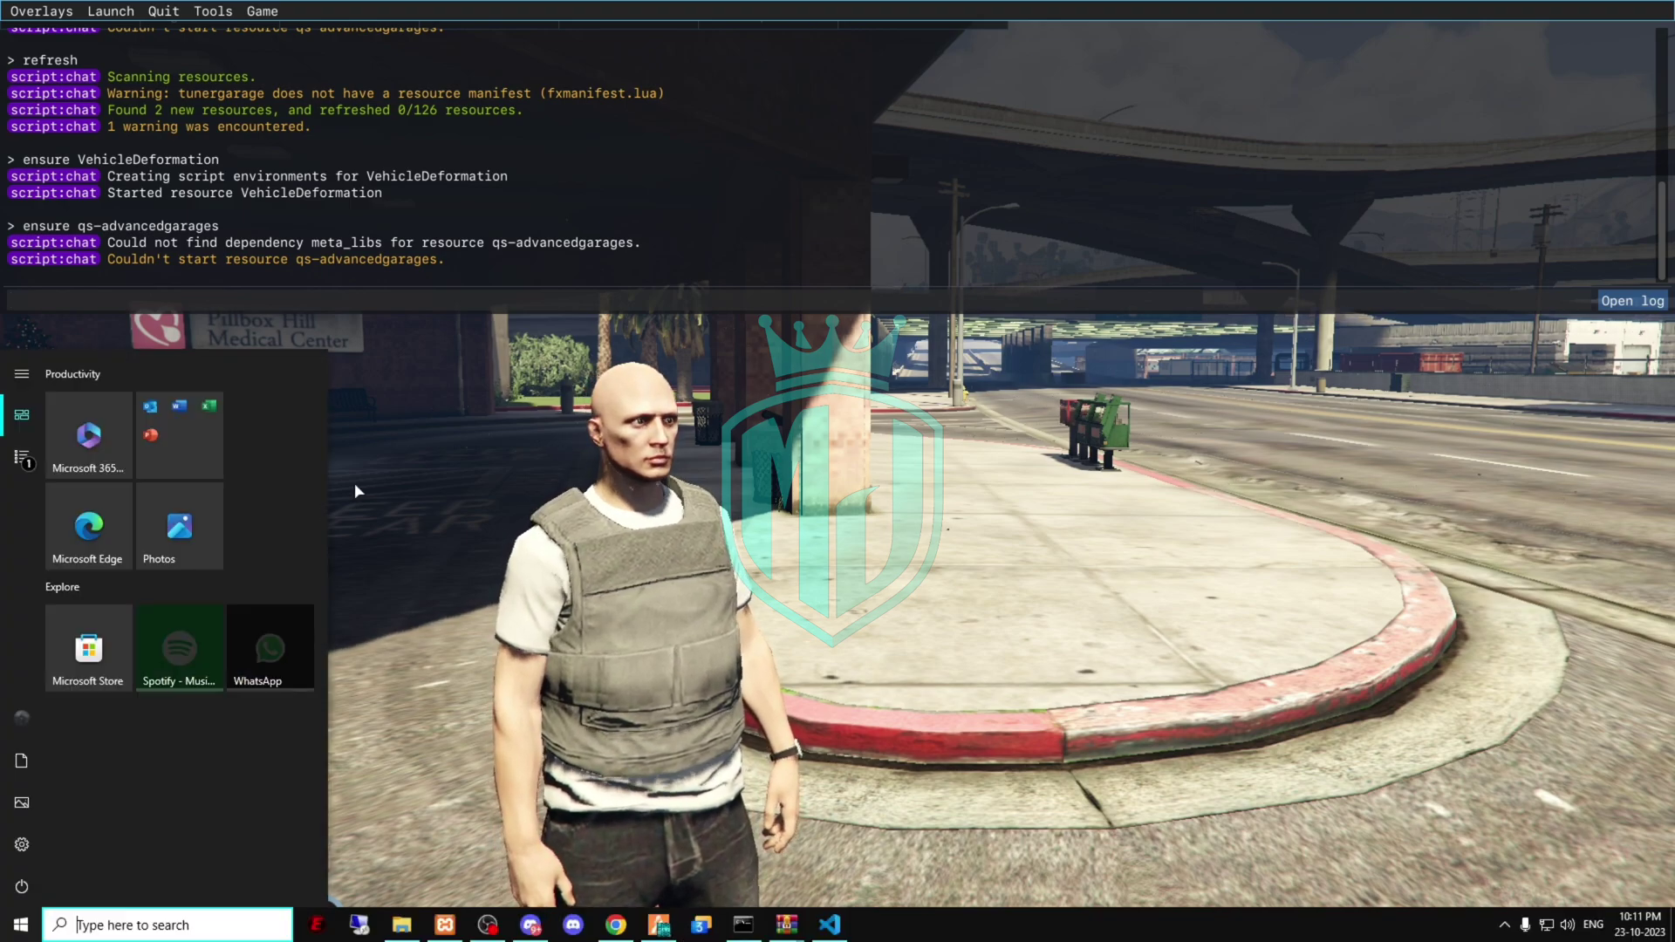
# Step: Search 'meta libs' and download the meta-hub/meta_libs v1.31 source code zip from GitHub
pyautogui.click(630, 923)
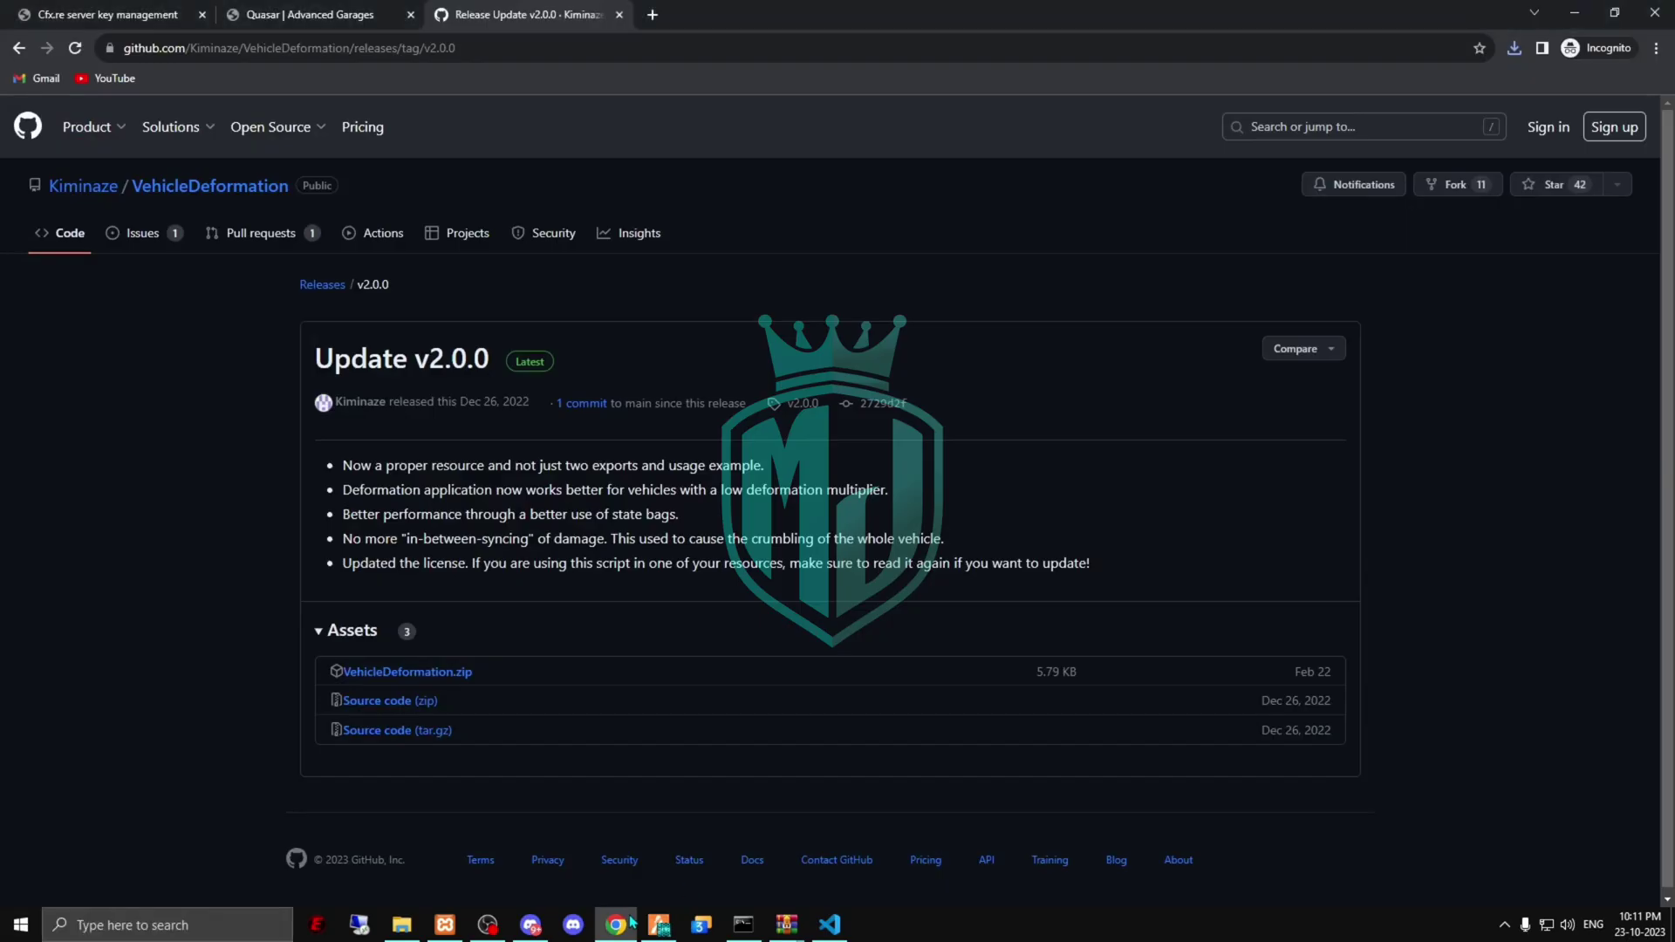
pyautogui.click(517, 48)
pyautogui.write('me')
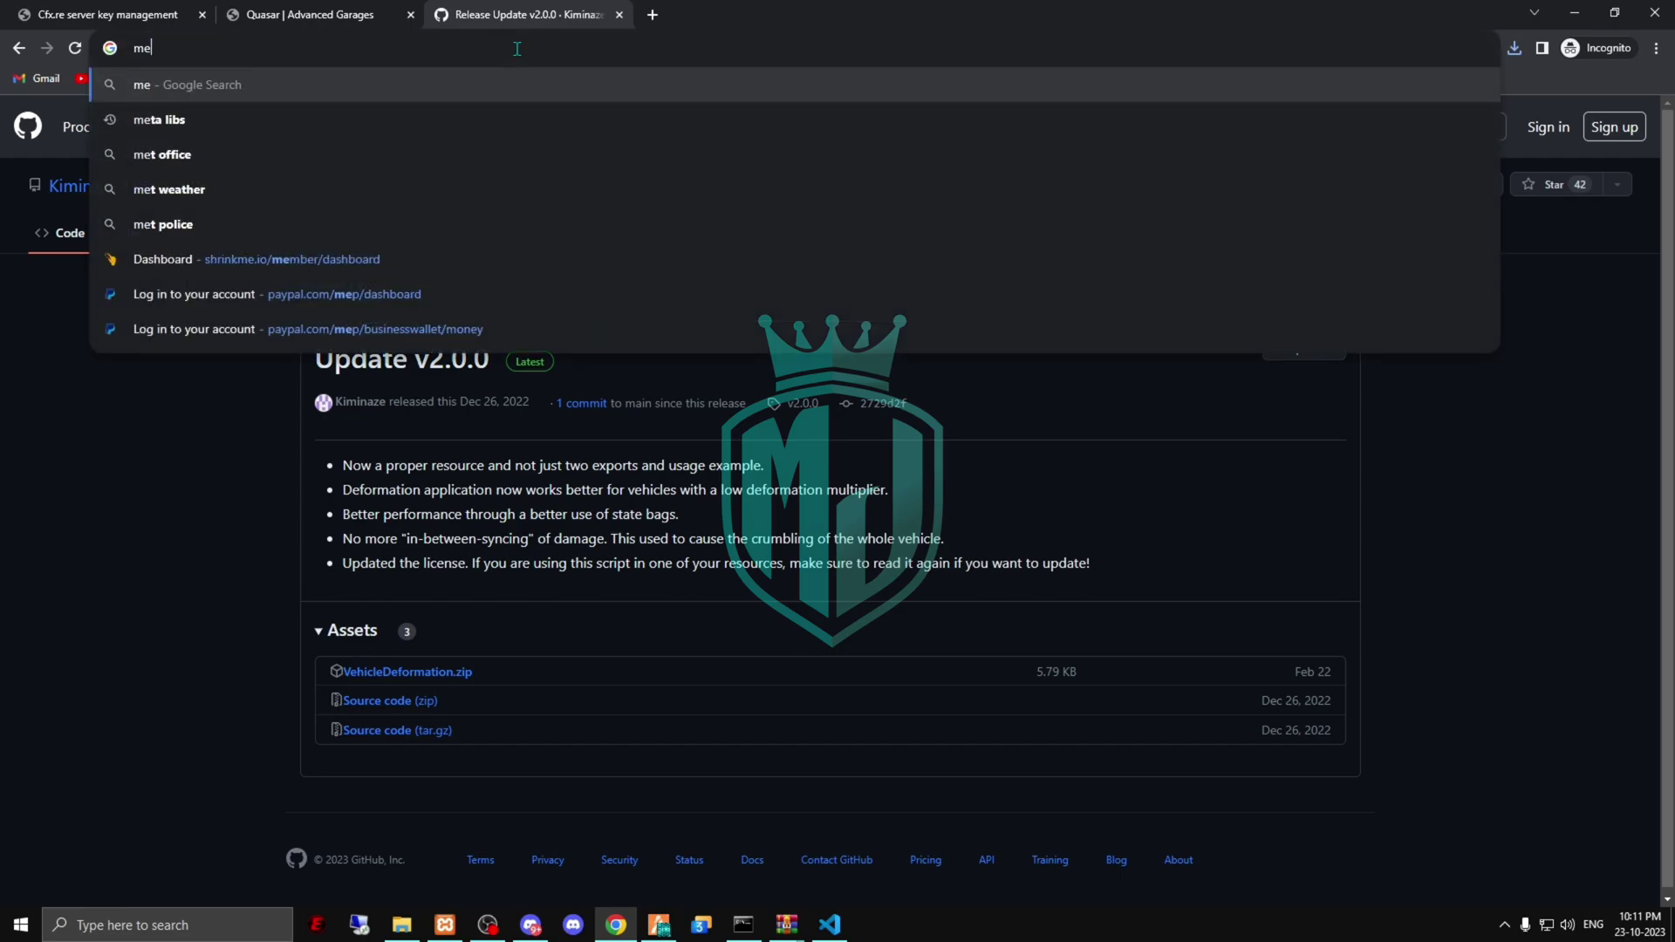
pyautogui.write('ta libs')
pyautogui.click(501, 123)
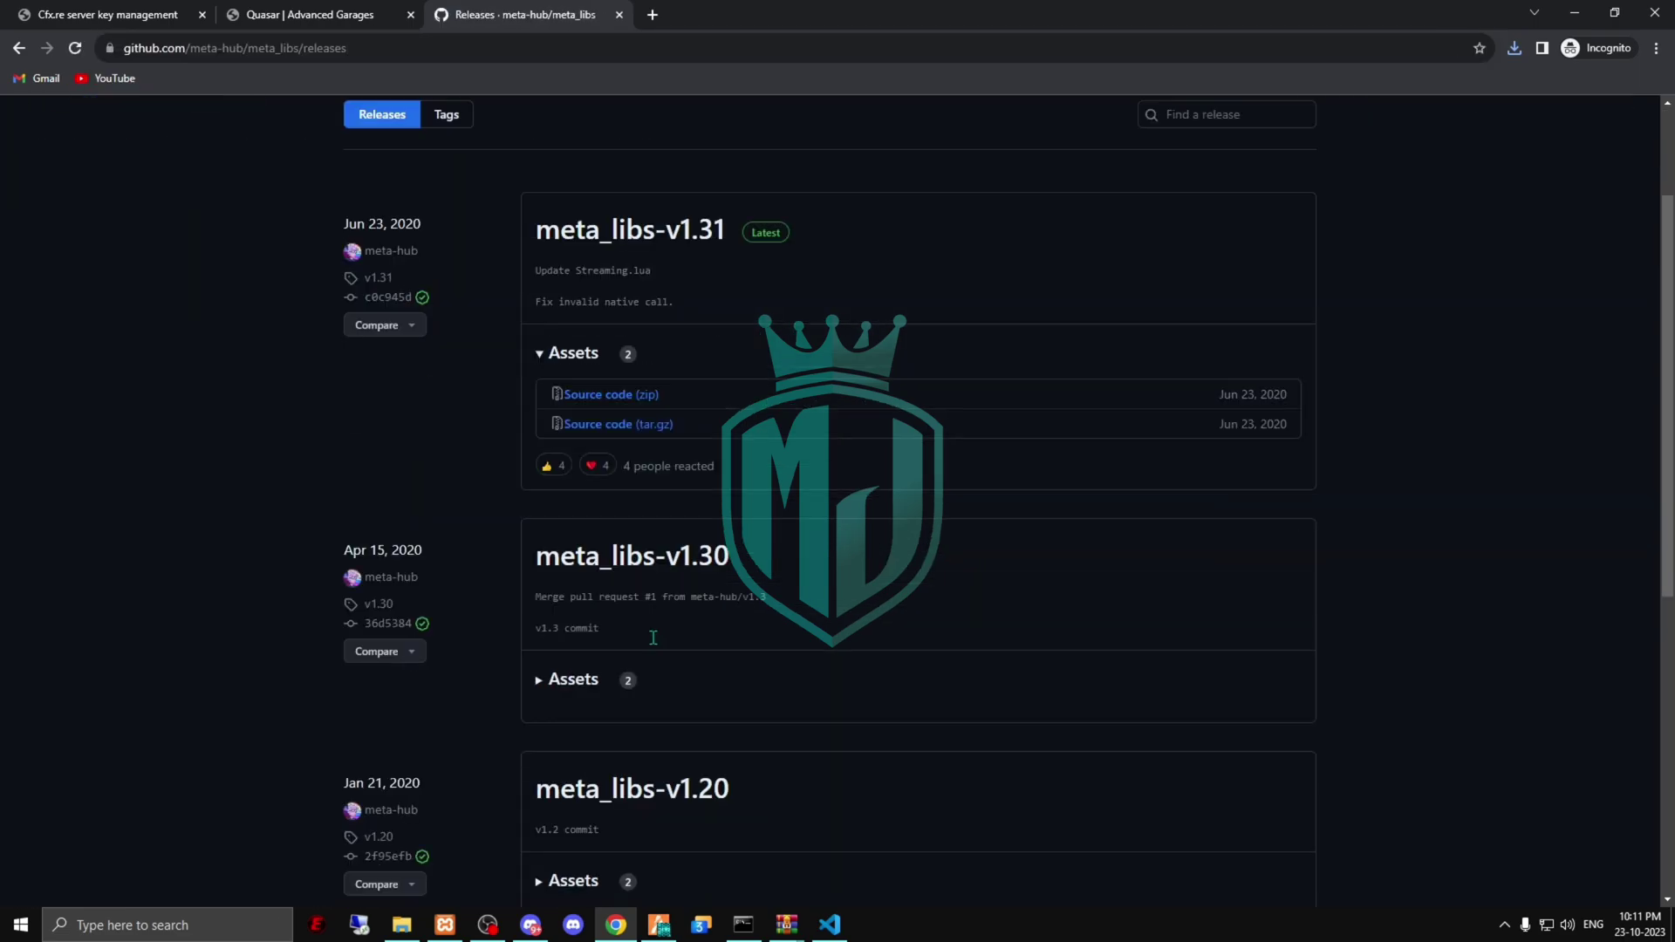
pyautogui.click(625, 576)
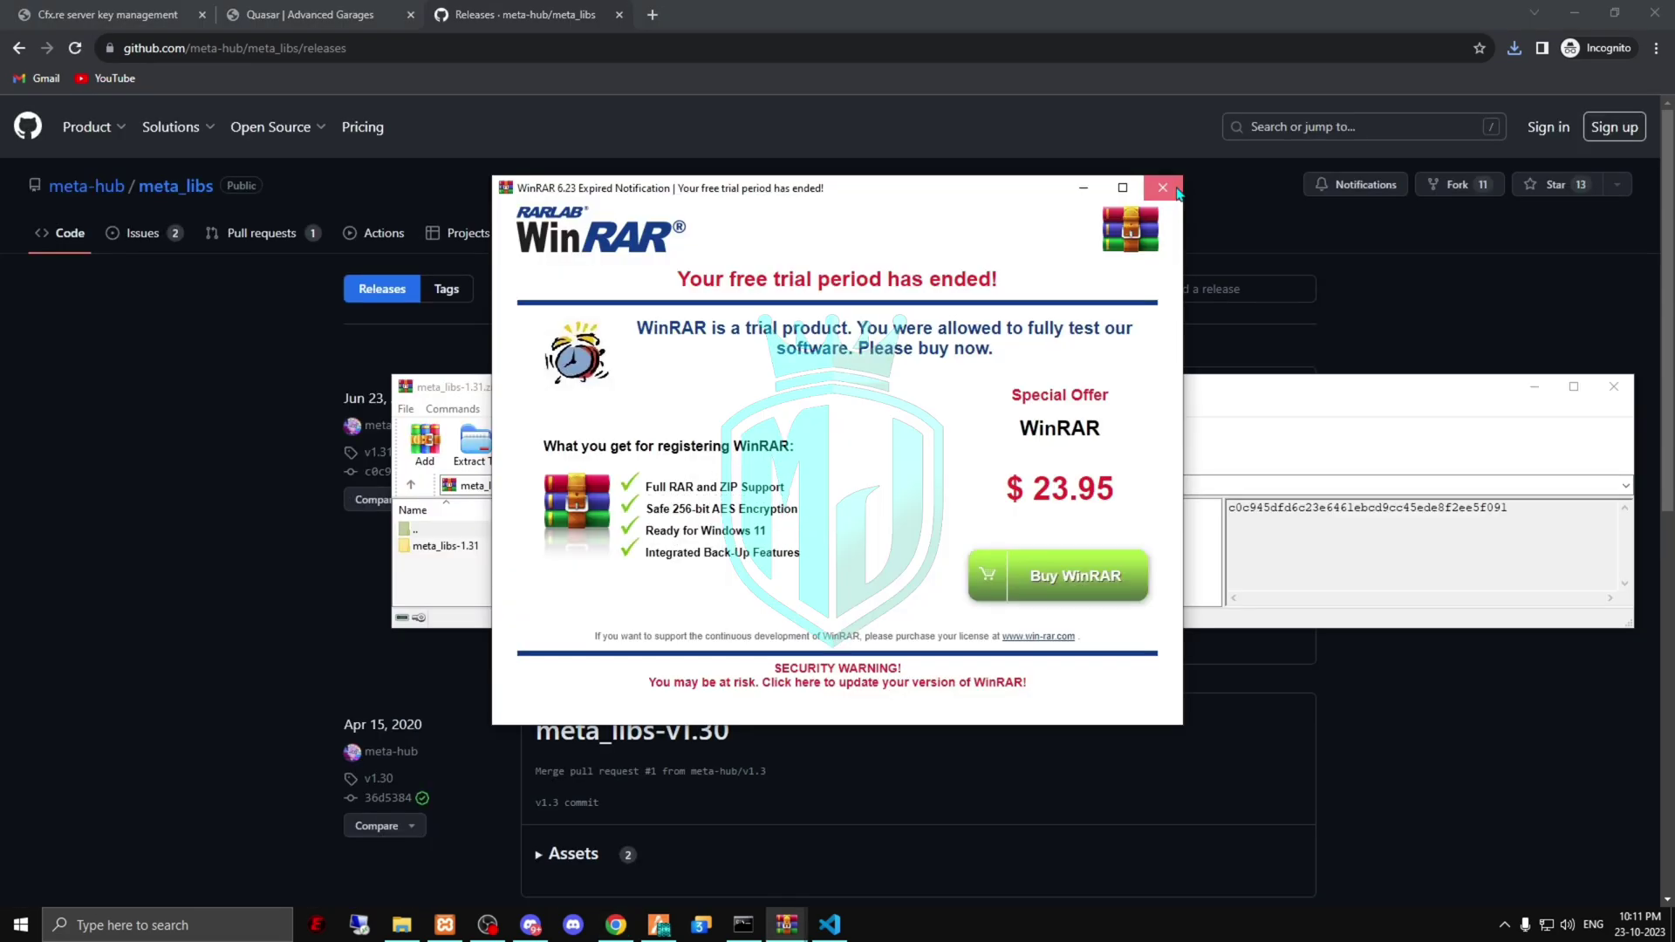
pyautogui.click(598, 547)
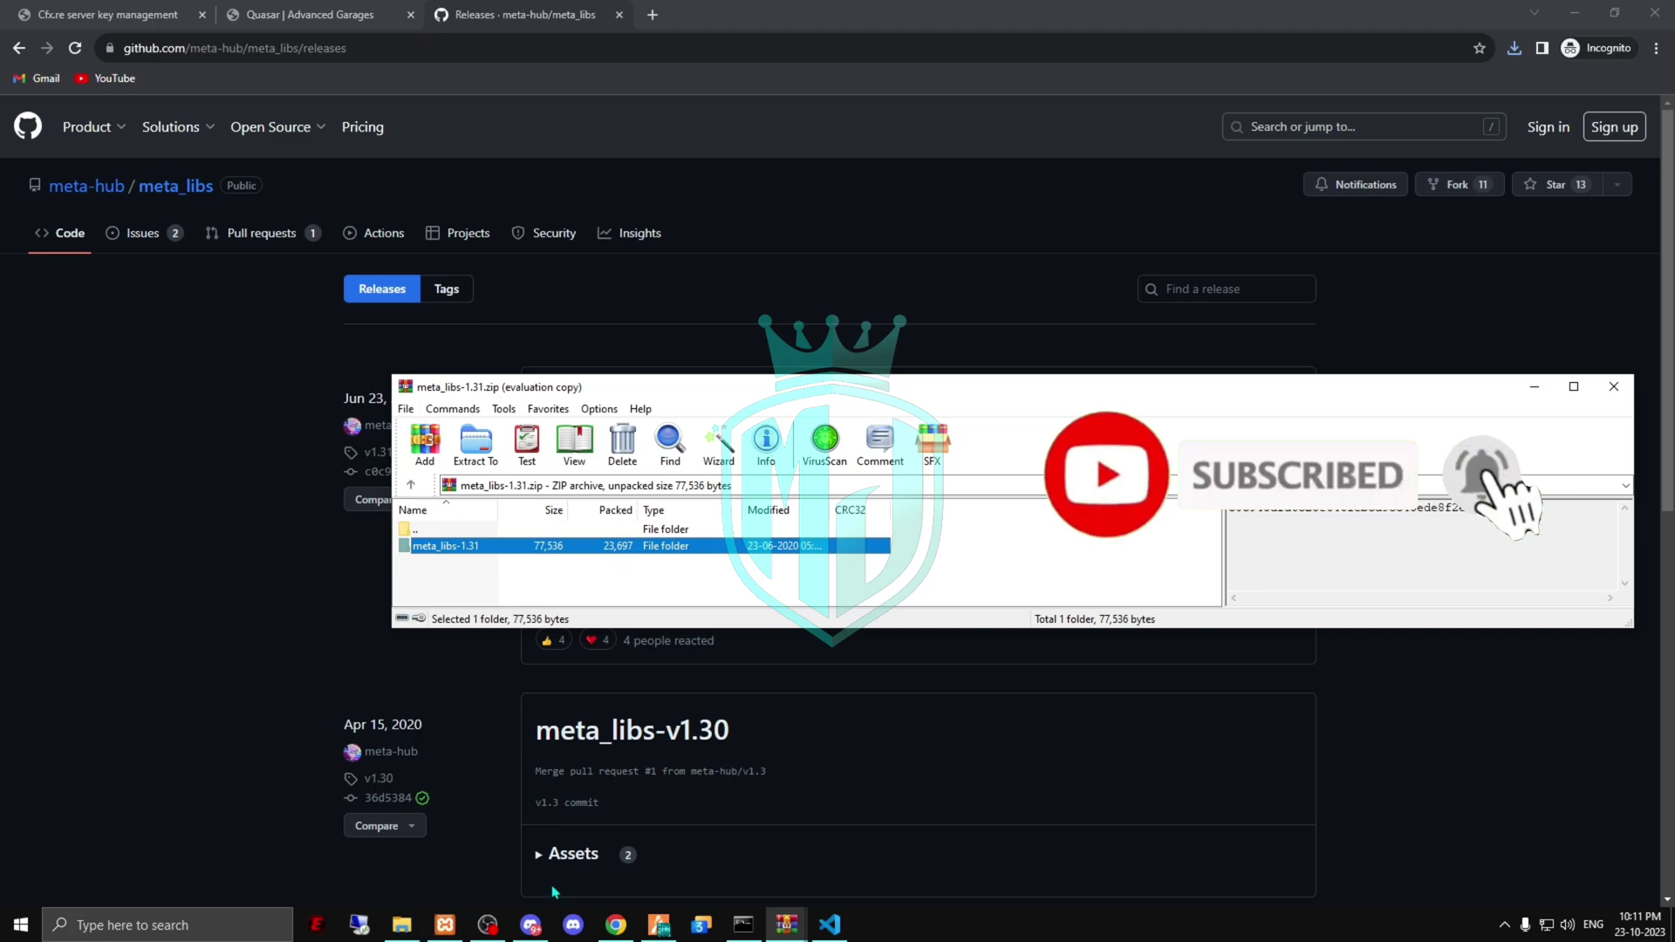
# Step: Place the extracted folder in [advancedgarages] as meta_libs, moving nested contents up a level
pyautogui.click(401, 927)
pyautogui.click(529, 57)
pyautogui.hotkey('ctrl', 'v')
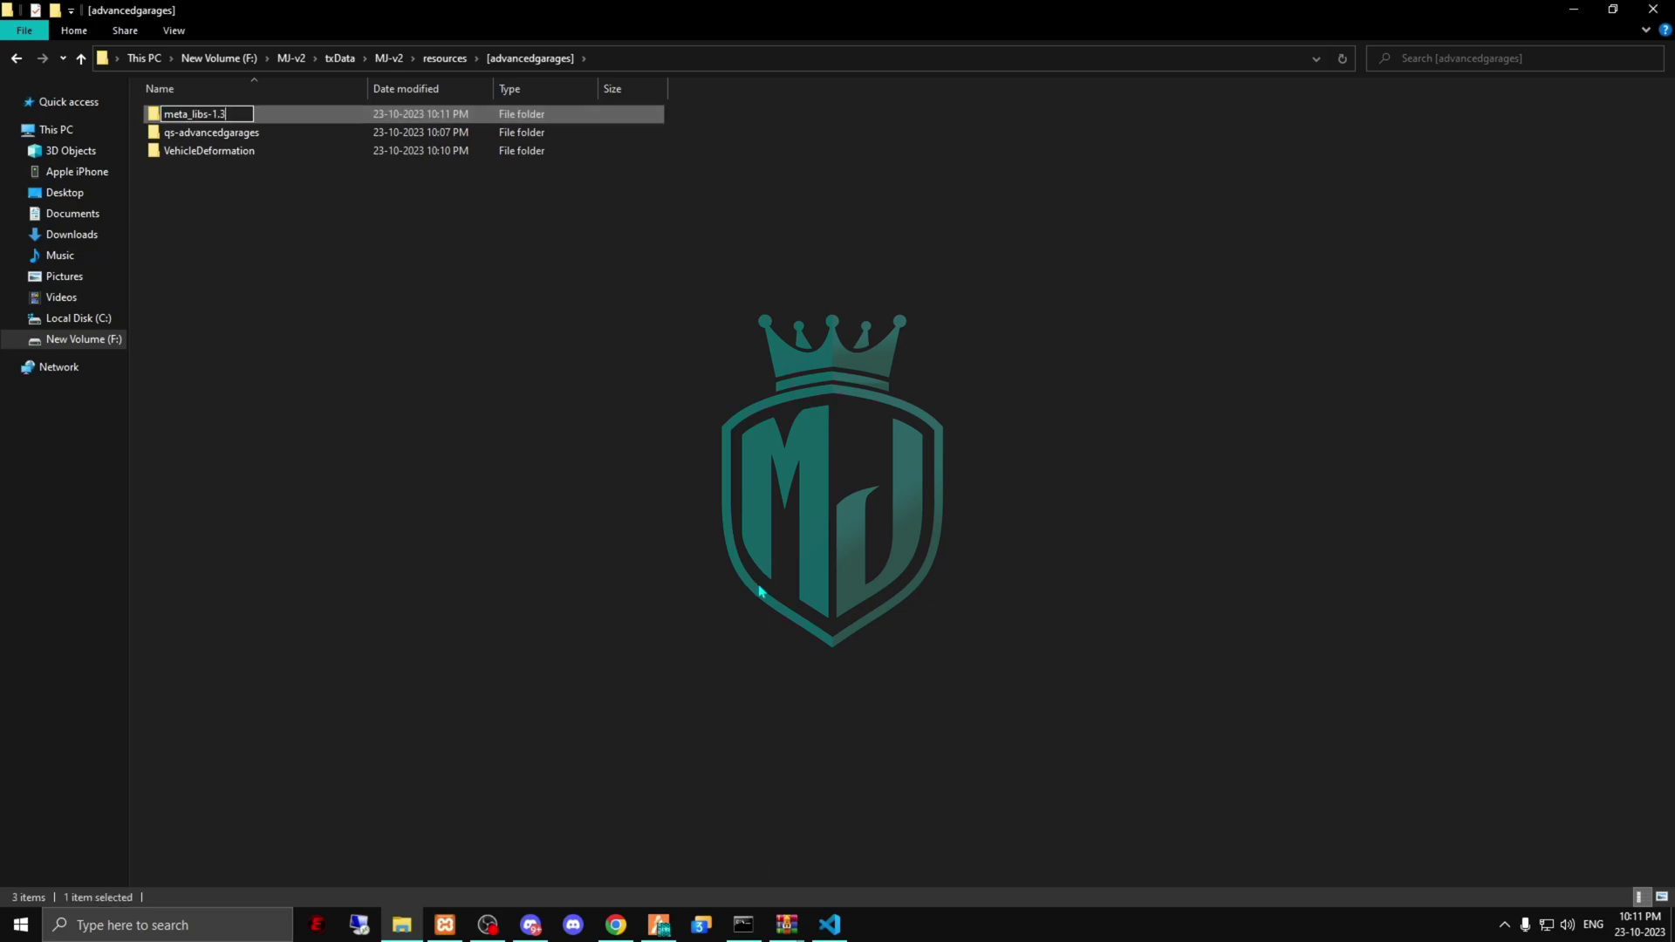
pyautogui.press('Return')
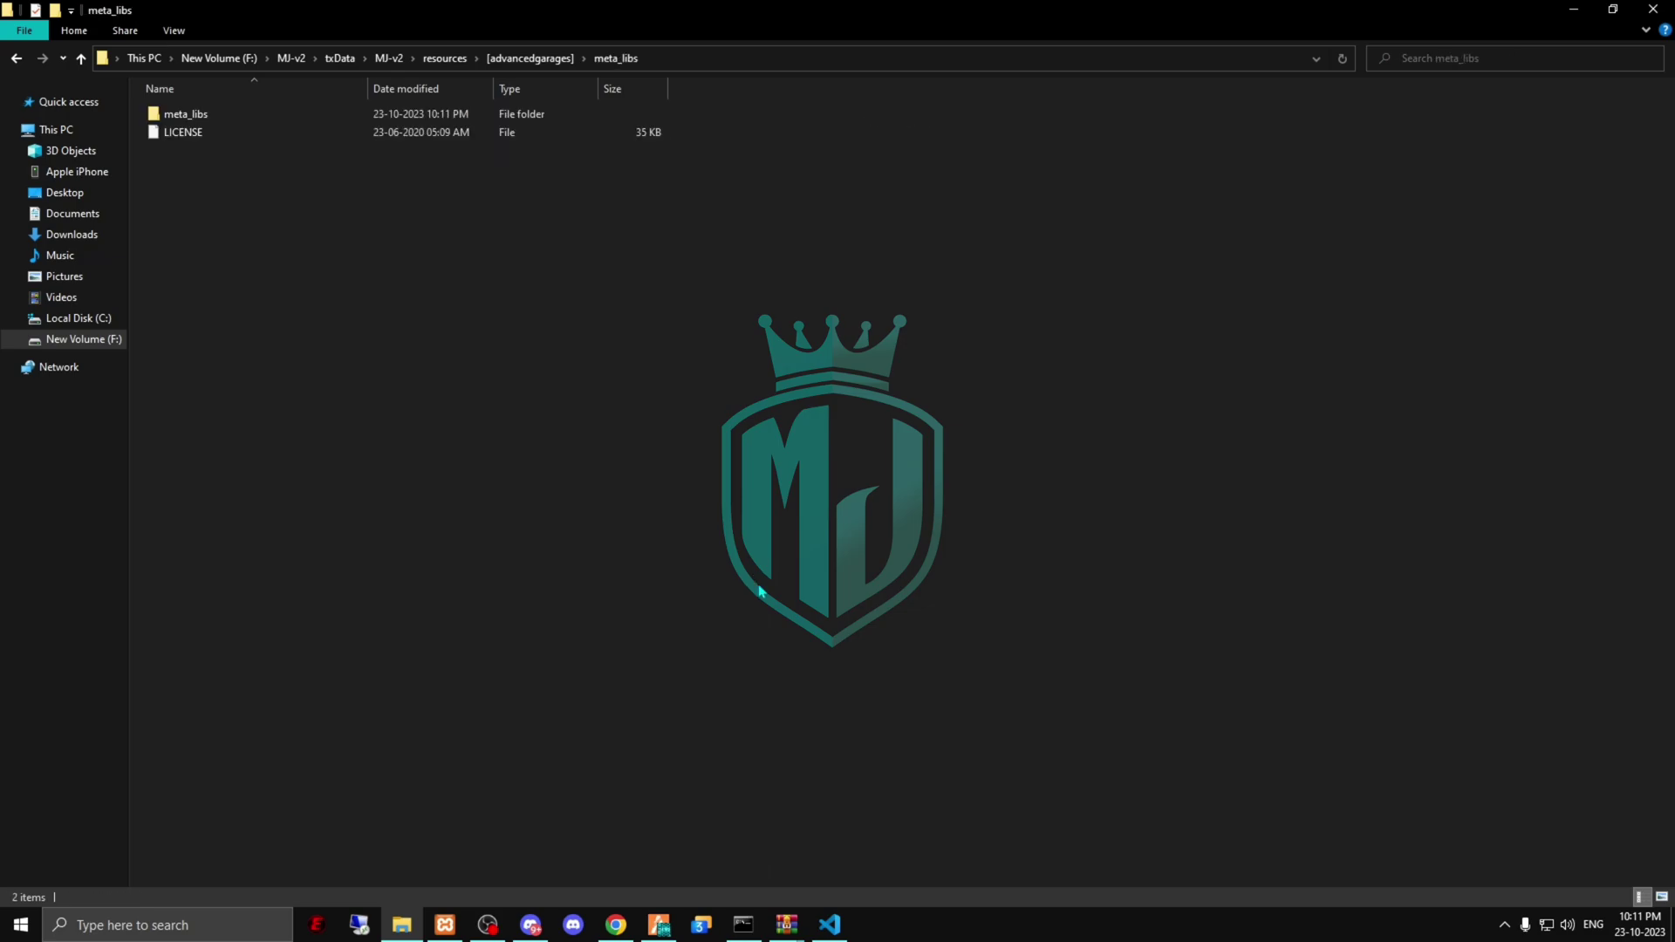
pyautogui.moveTo(572, 120); pyautogui.dragTo(552, 59)
pyautogui.click(538, 57)
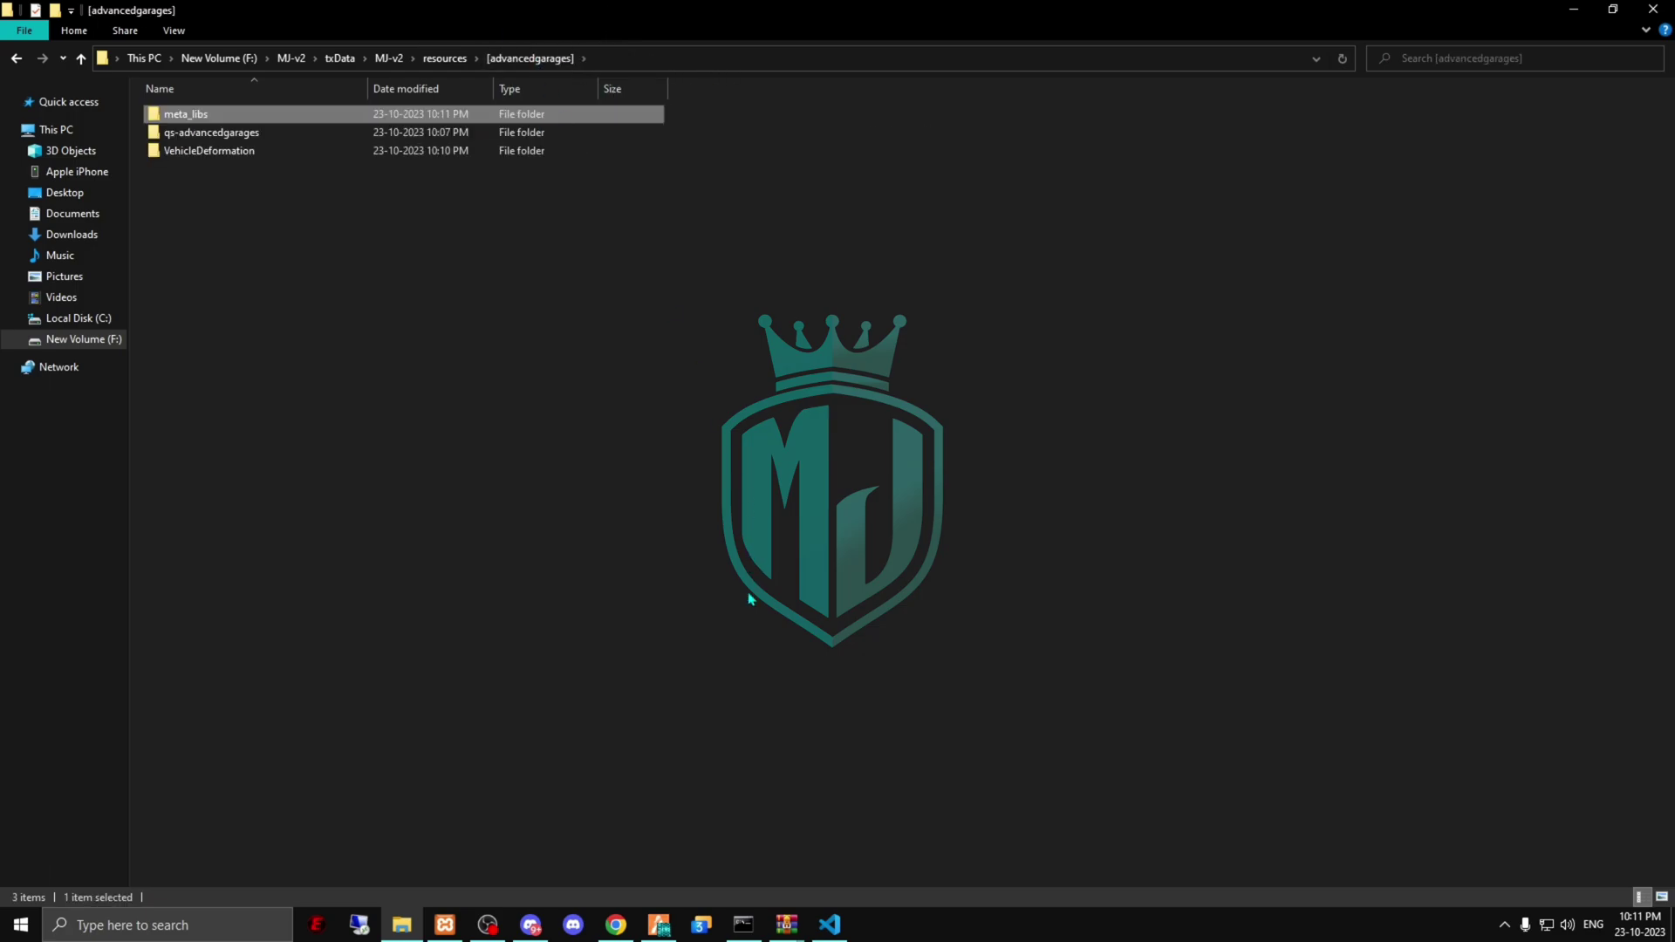
pyautogui.click(659, 922)
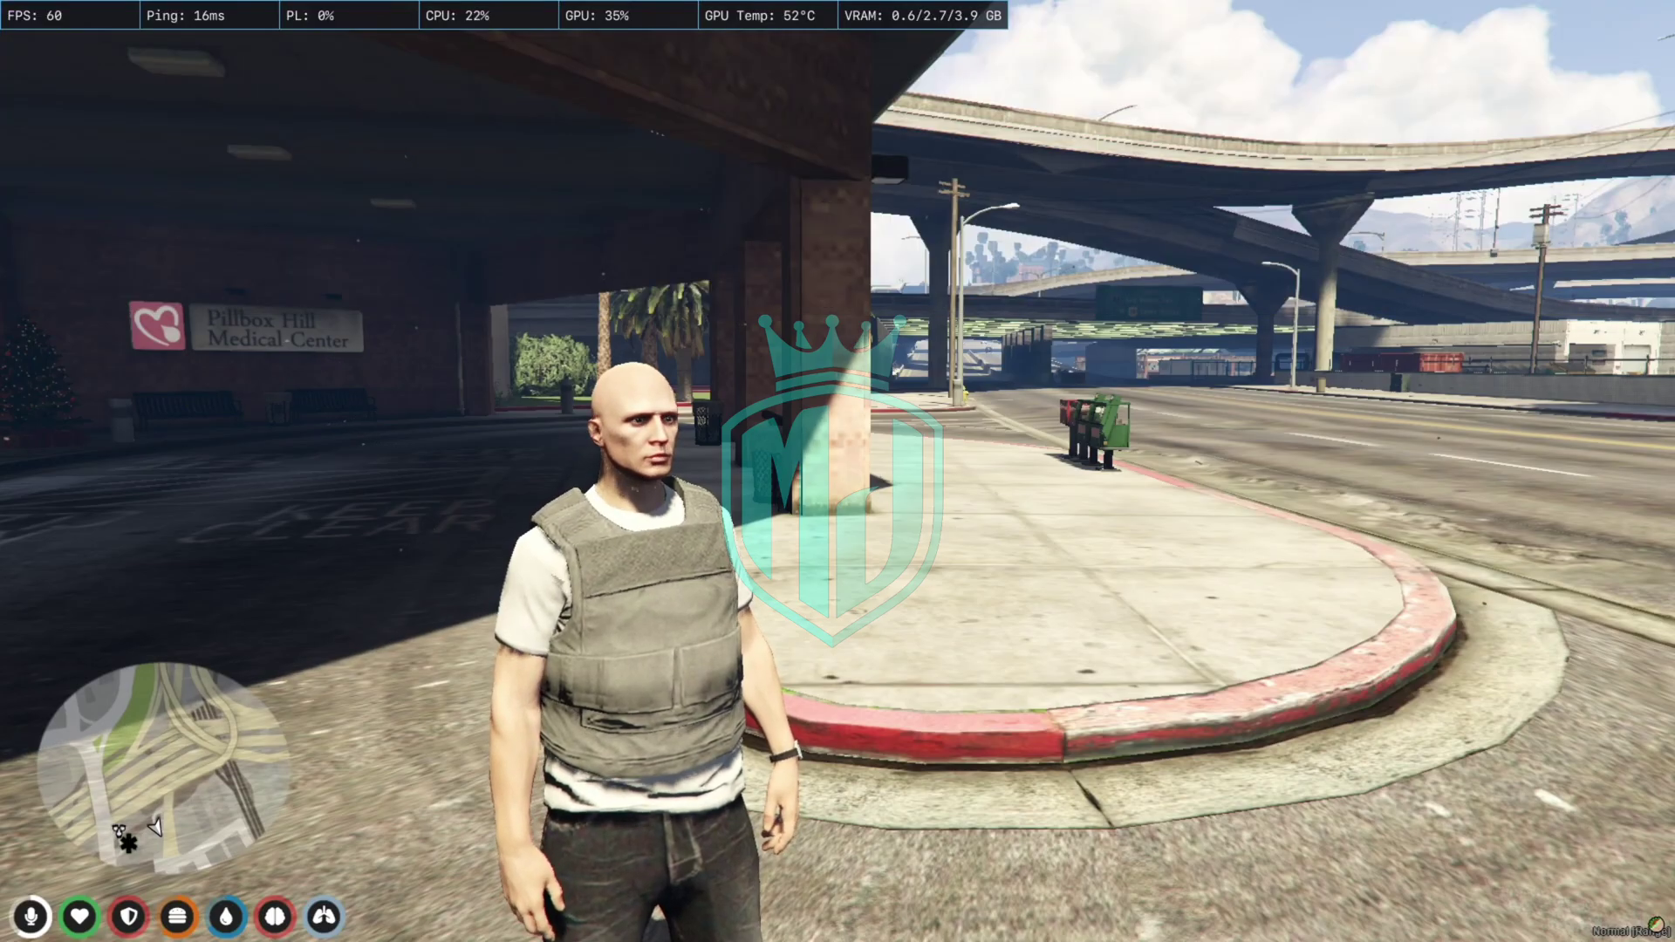
# Step: Refresh, ensure meta_libs and qs-advancedgarages, then close the F8 console and resume play
pyautogui.press('Up')
pyautogui.press('Return')
pyautogui.write('ensure meta_libs')
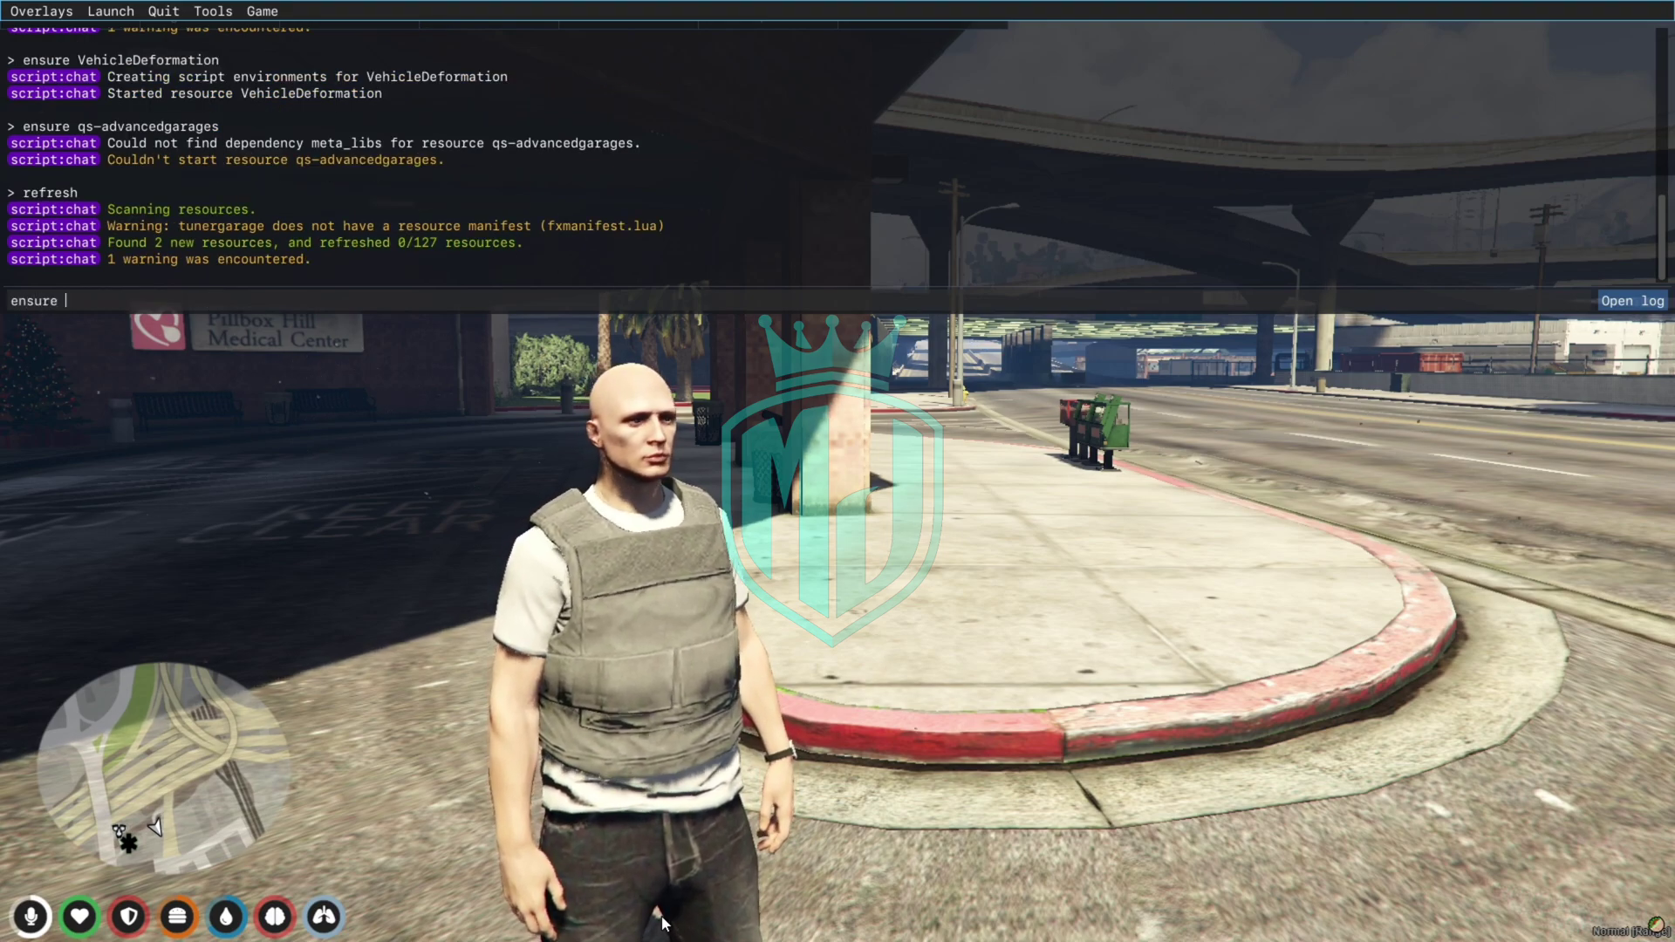
pyautogui.press('Return')
pyautogui.press('Up')
pyautogui.press('Up')
pyautogui.press('Up')
pyautogui.press('Return')
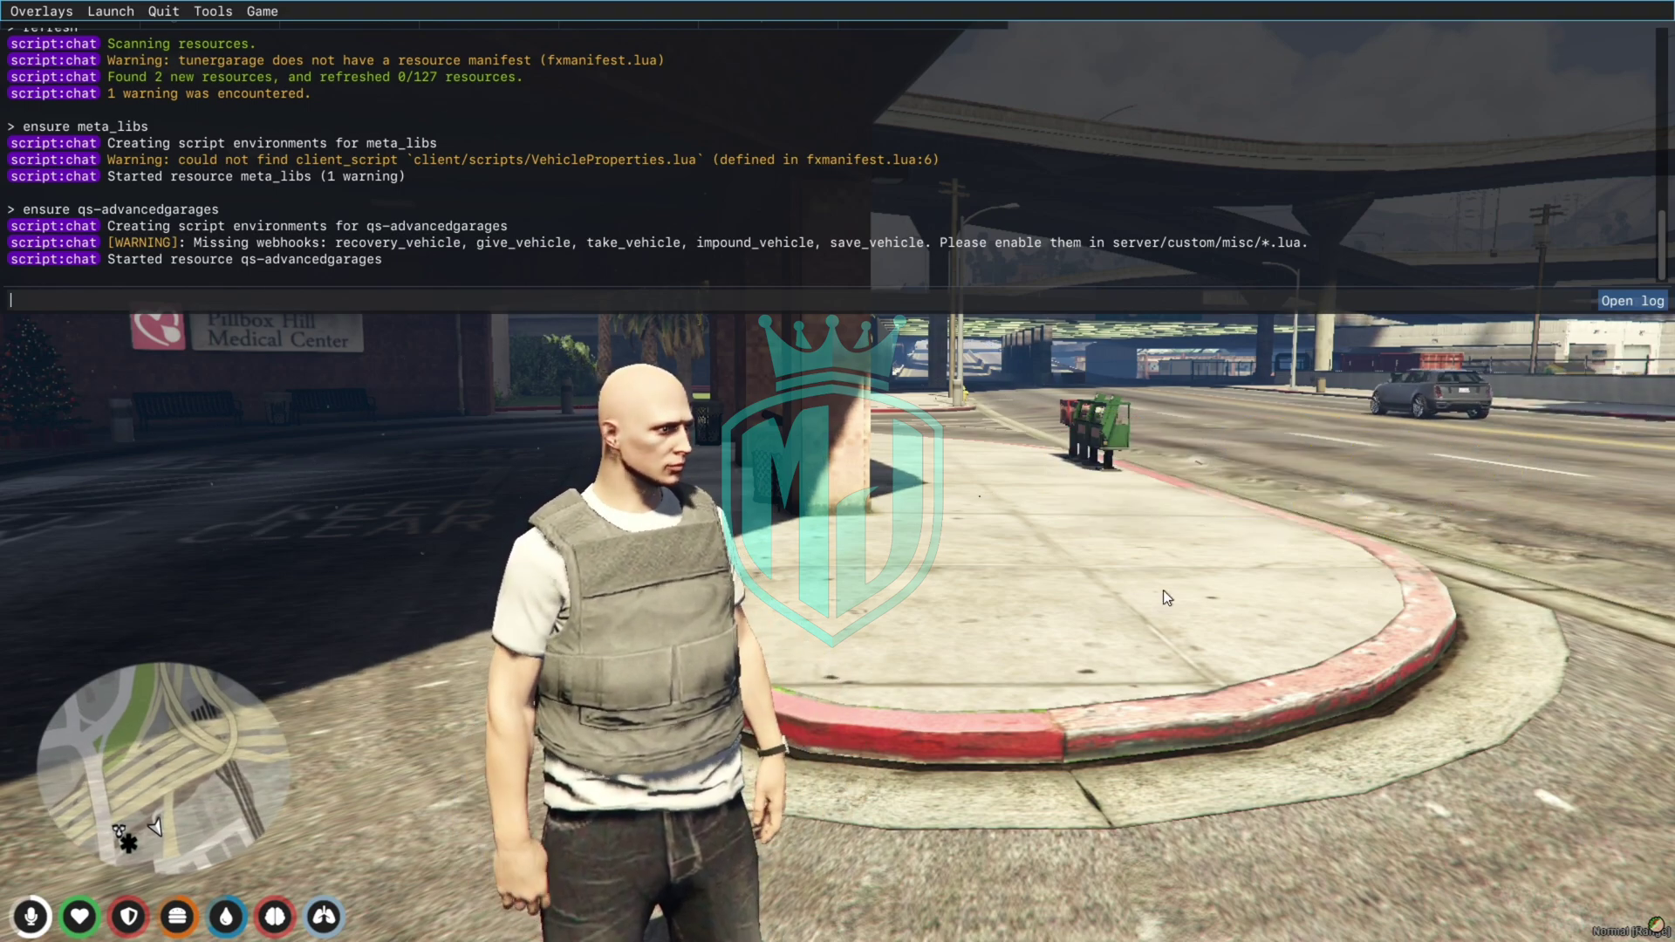
pyautogui.press('F8')
pyautogui.press('w')
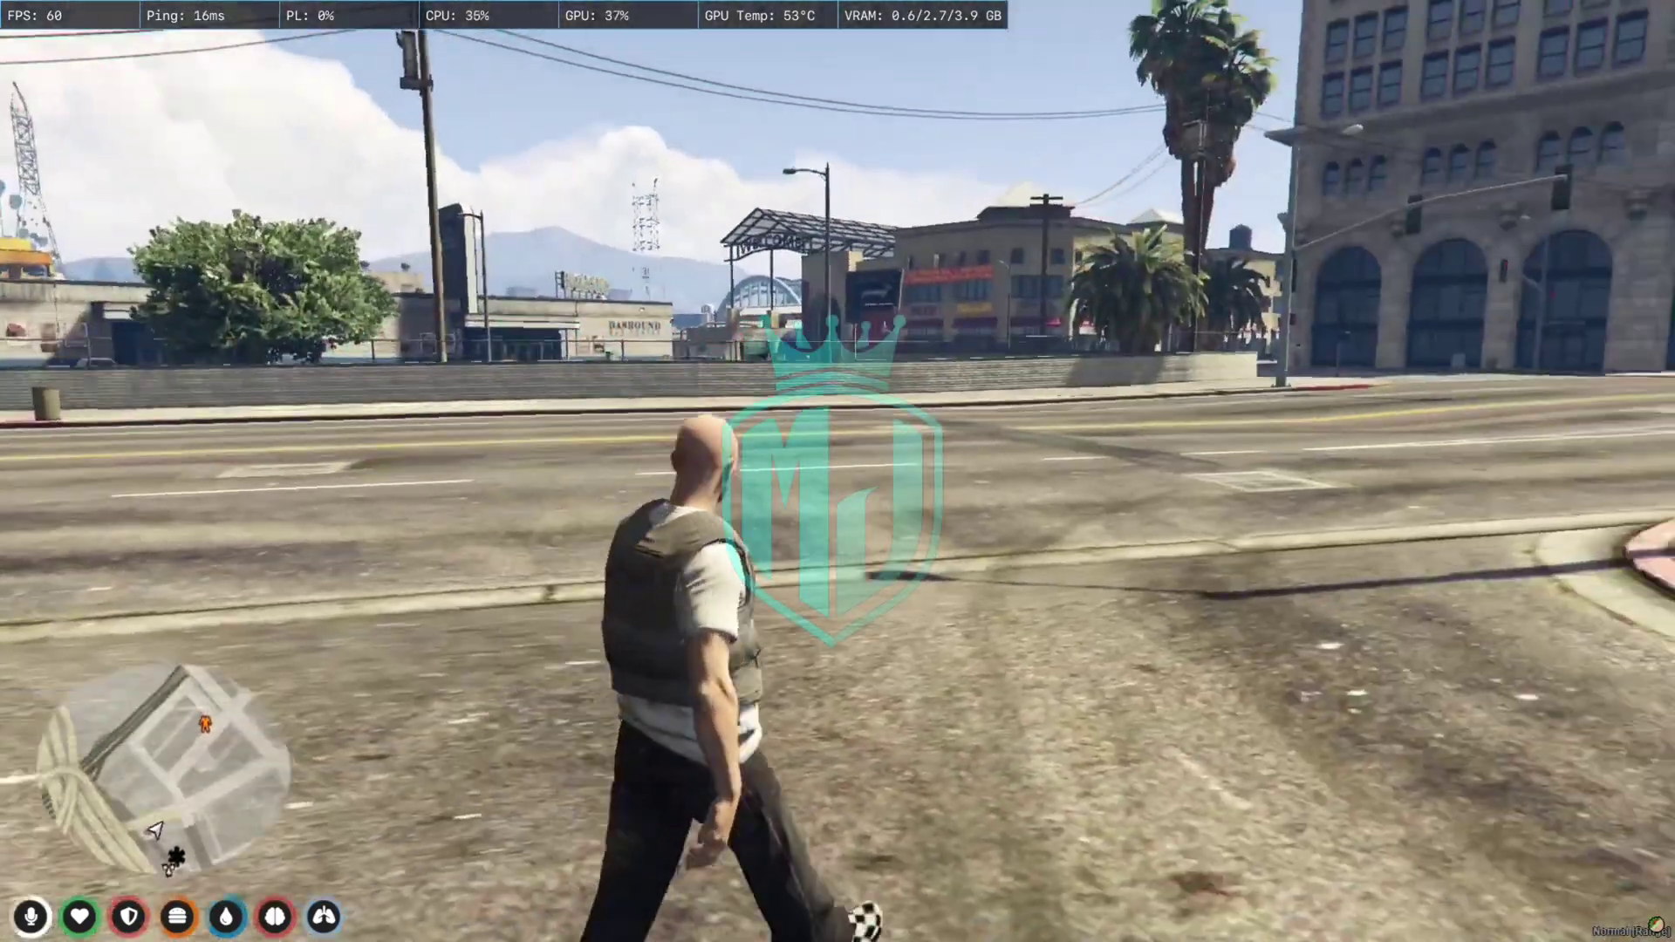